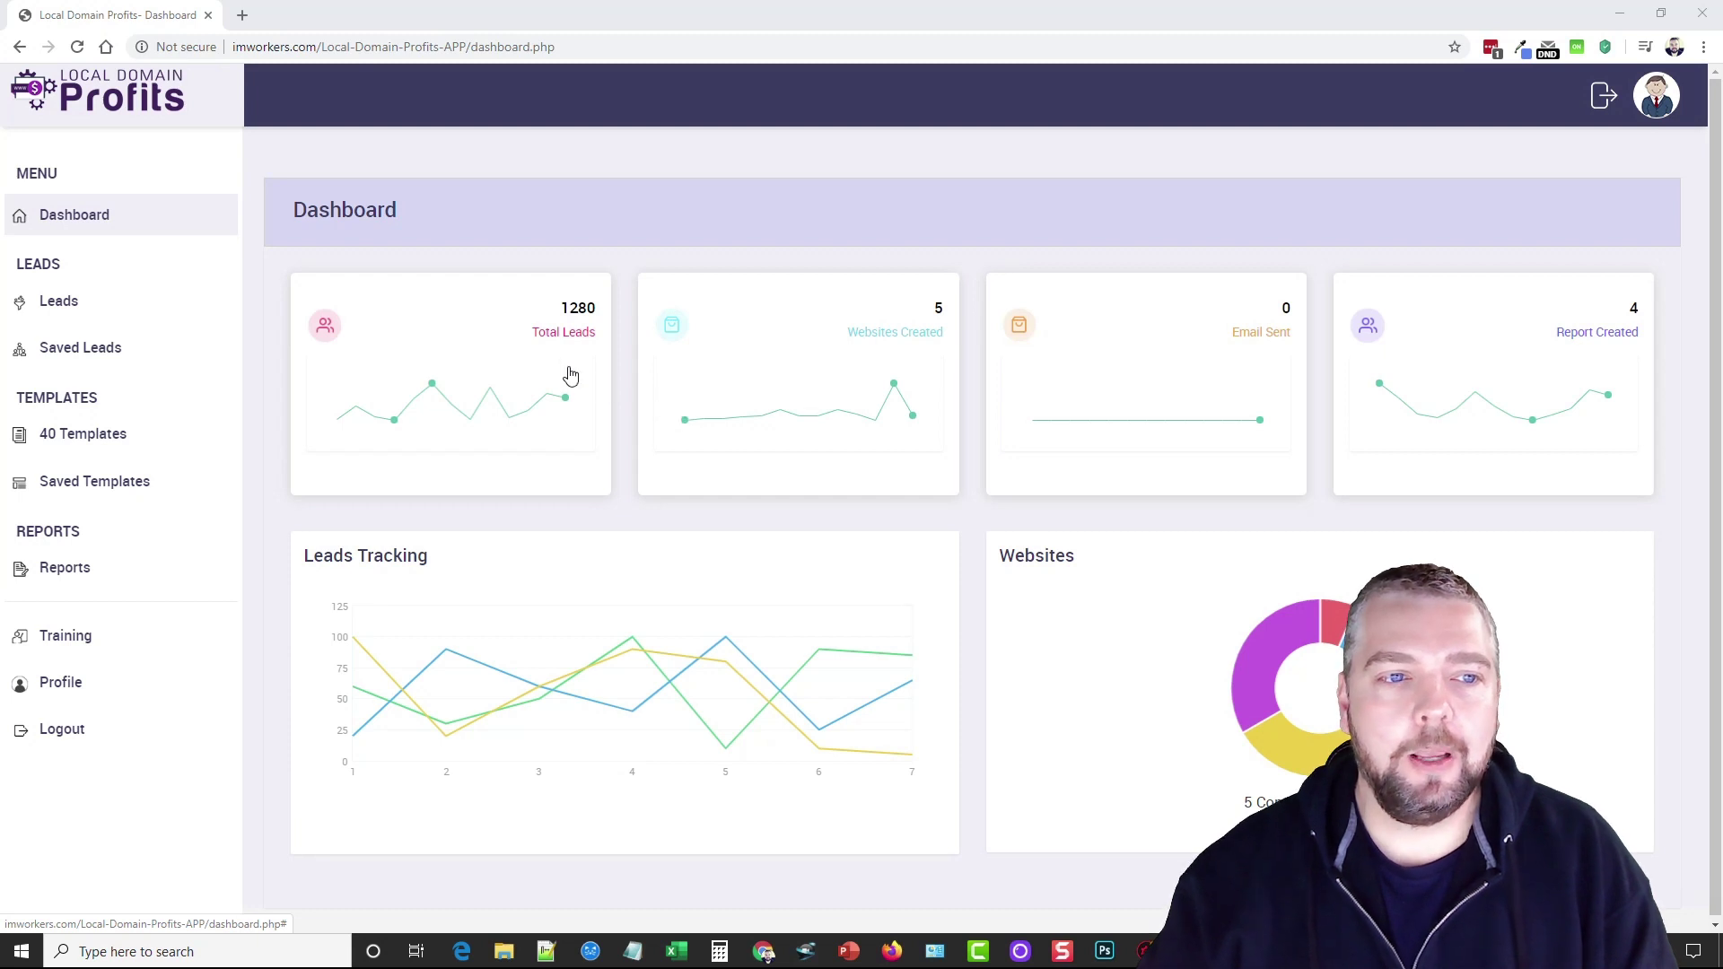
- Submit a new Leads project named 'contracting' with country United States
click(52, 313)
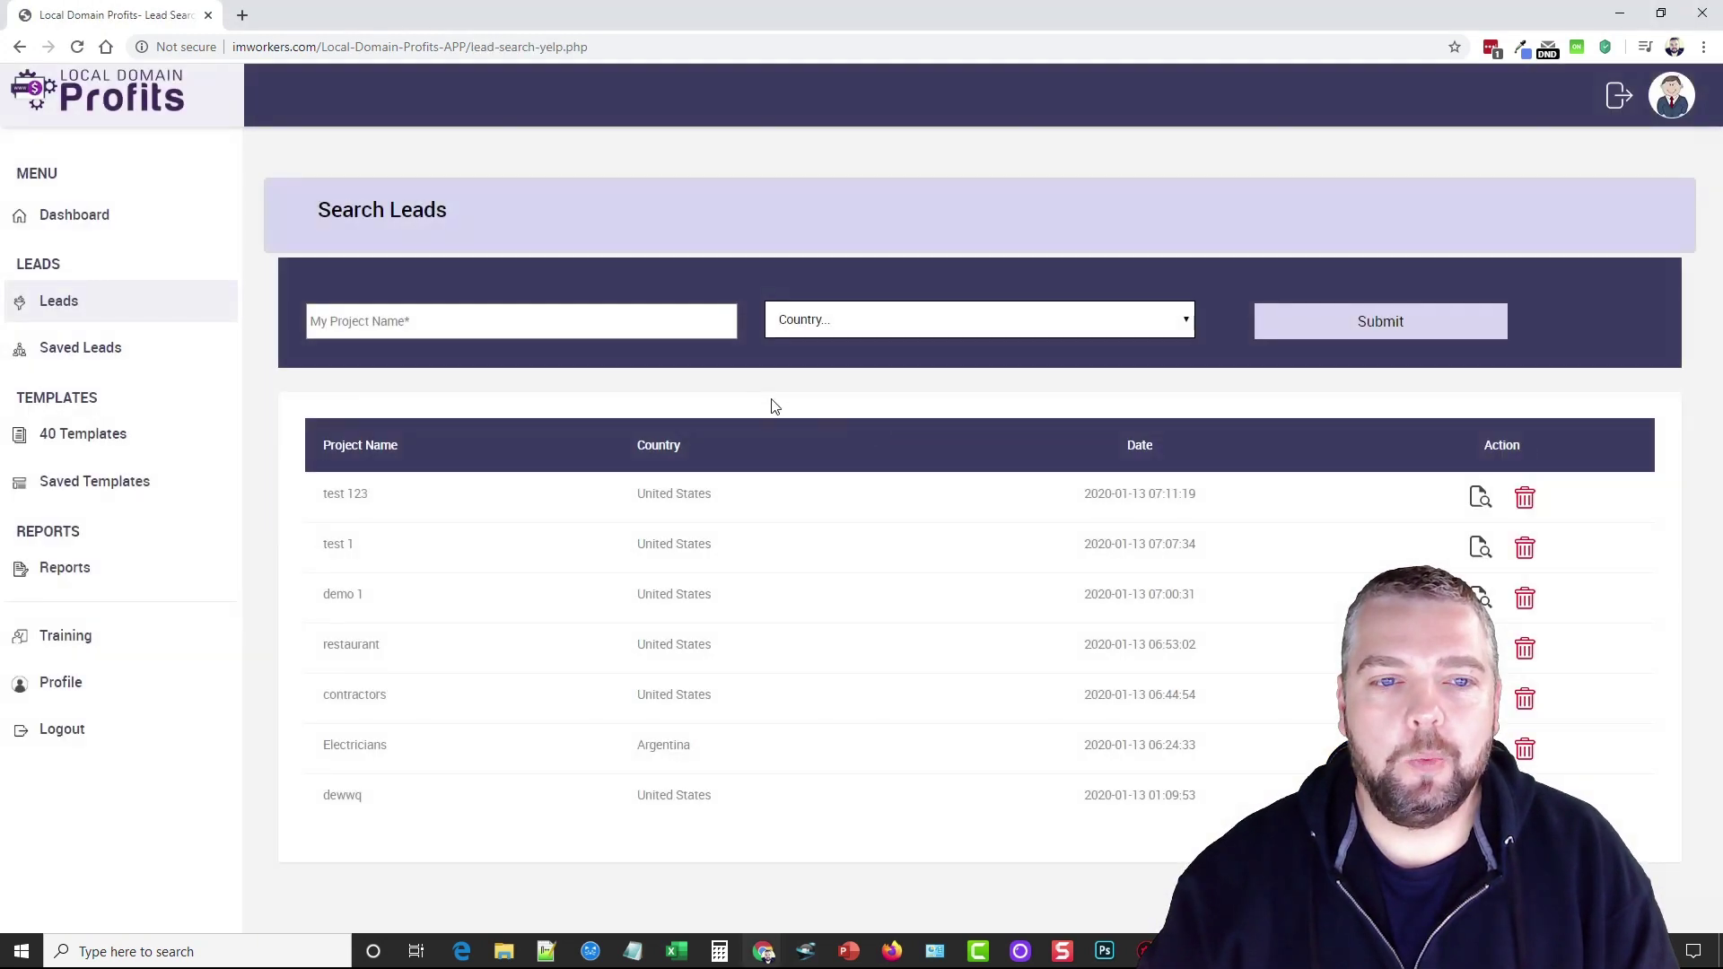
click(569, 325)
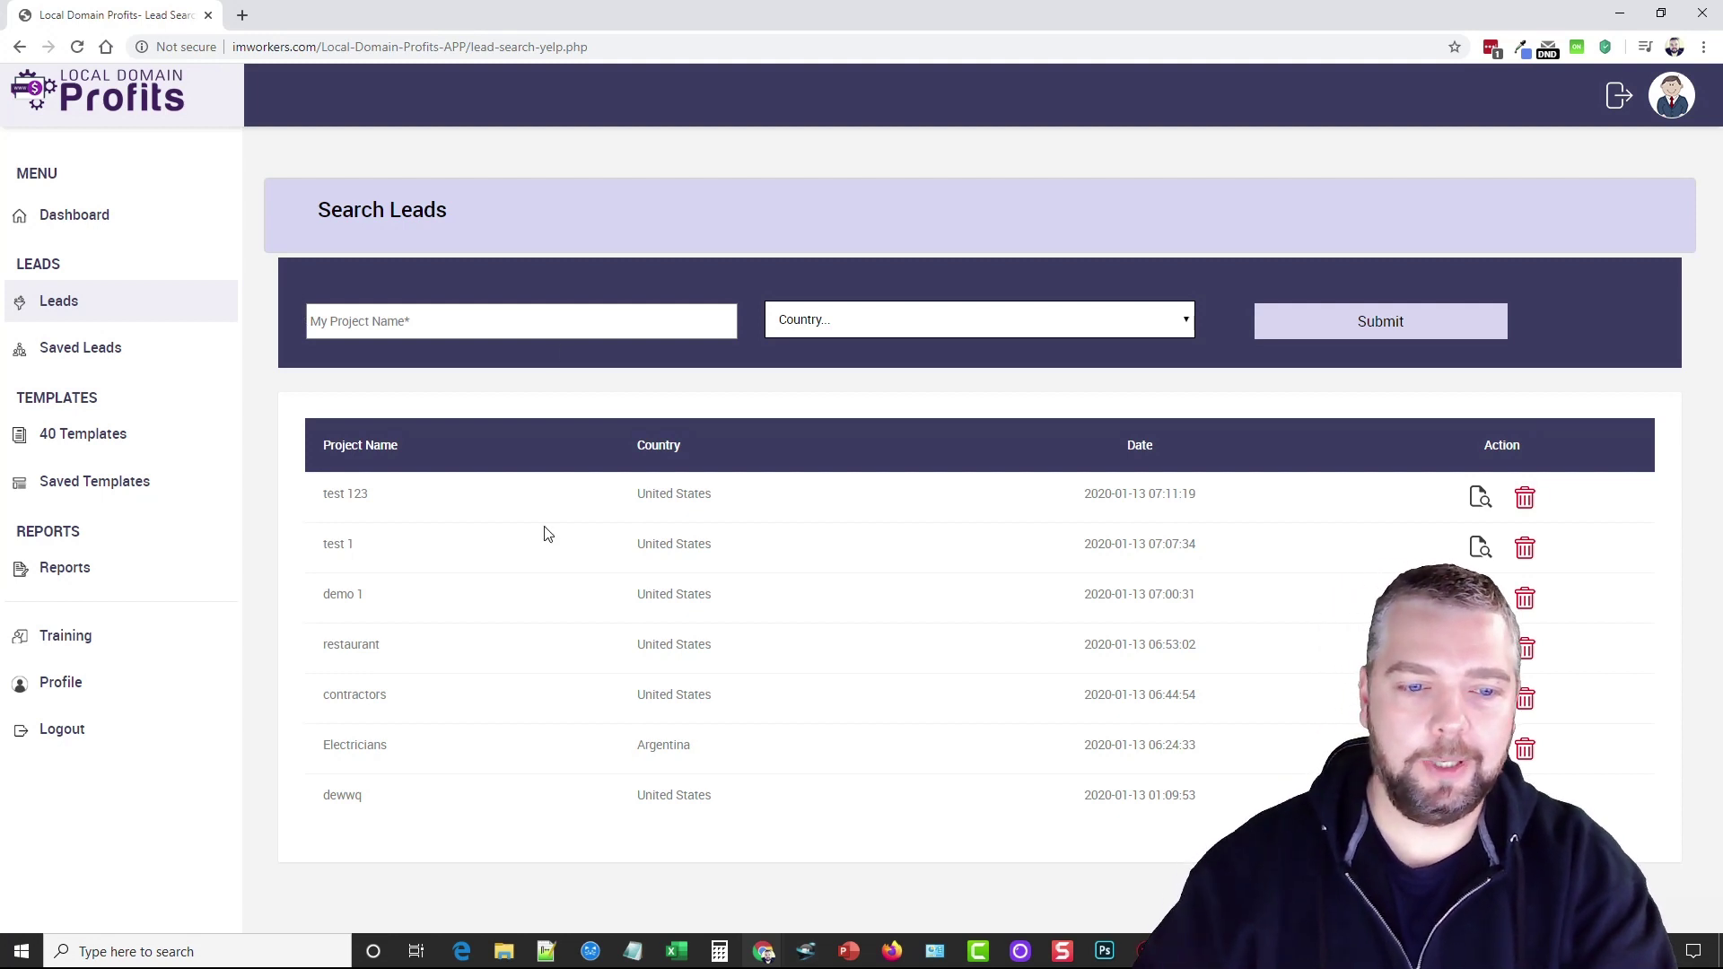
click(373, 311)
text(c)
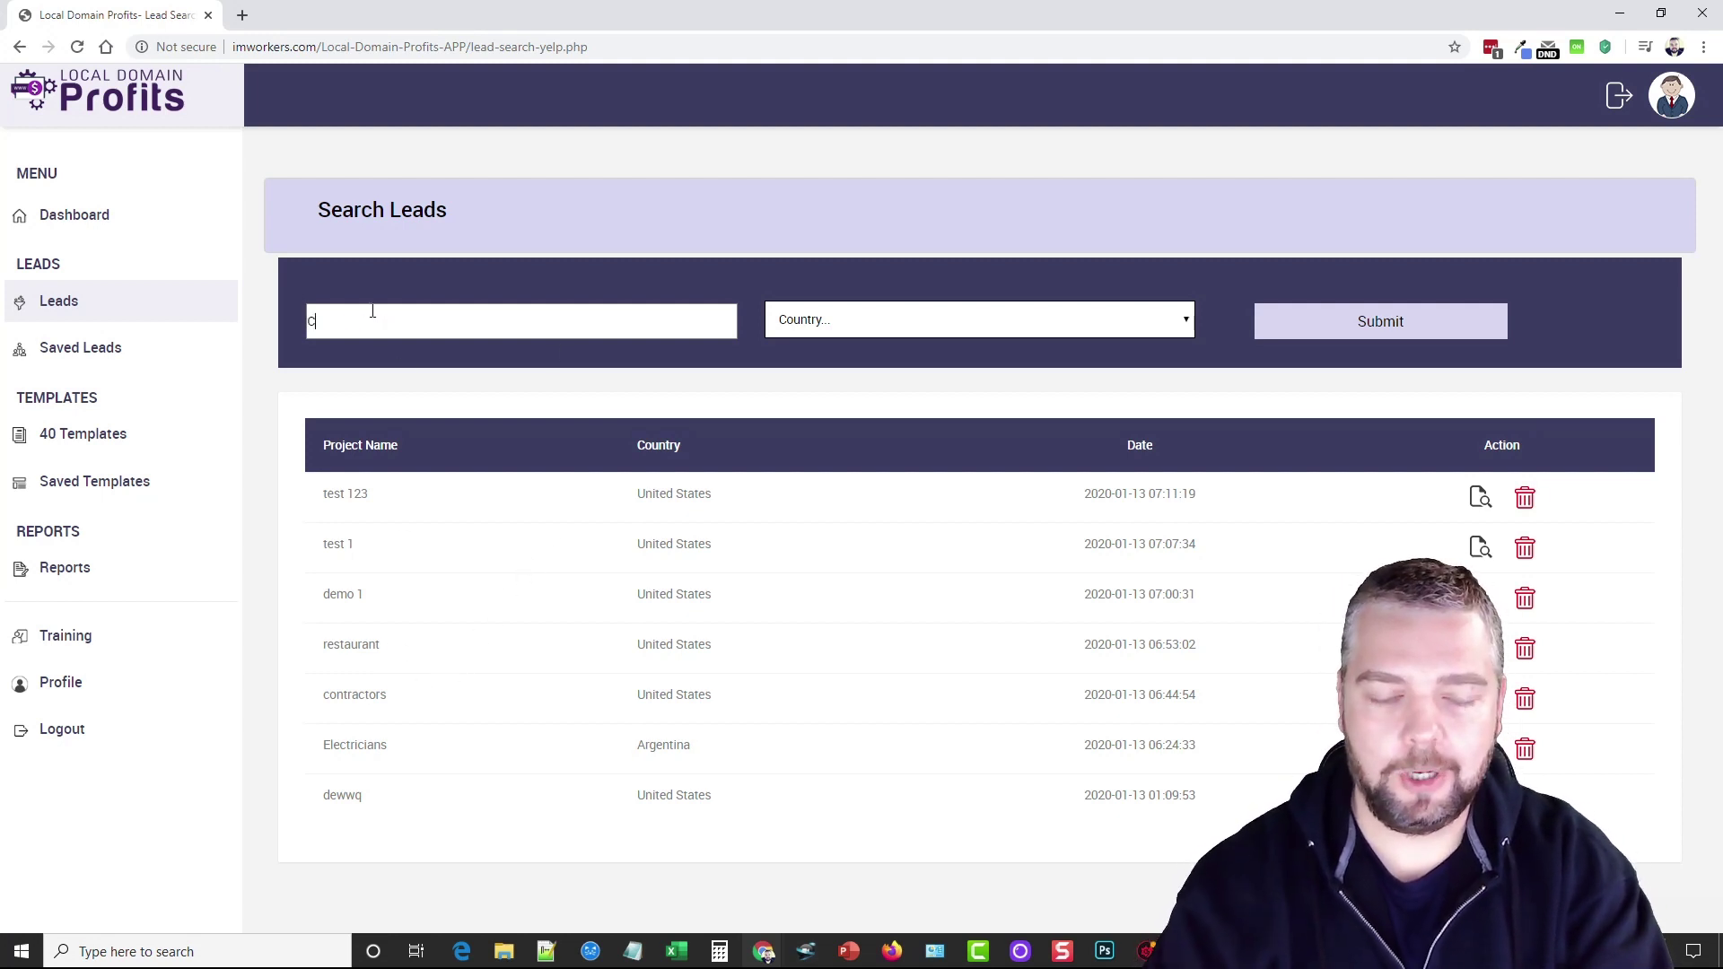
text(ontra)
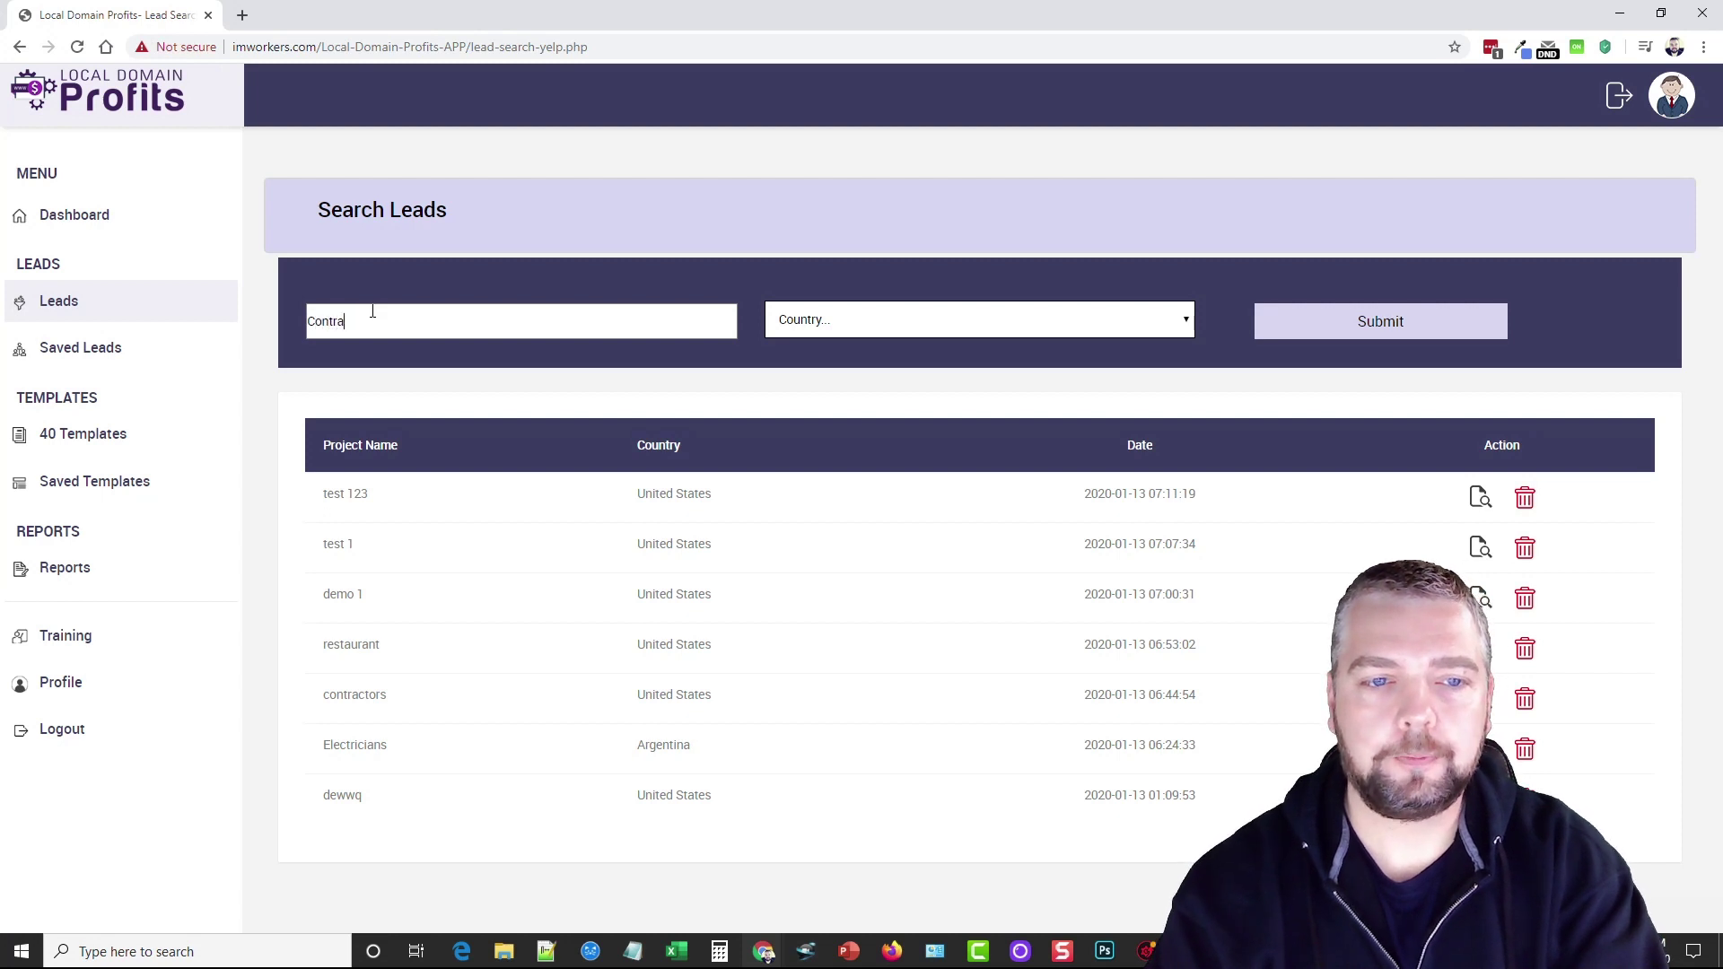
text(cting)
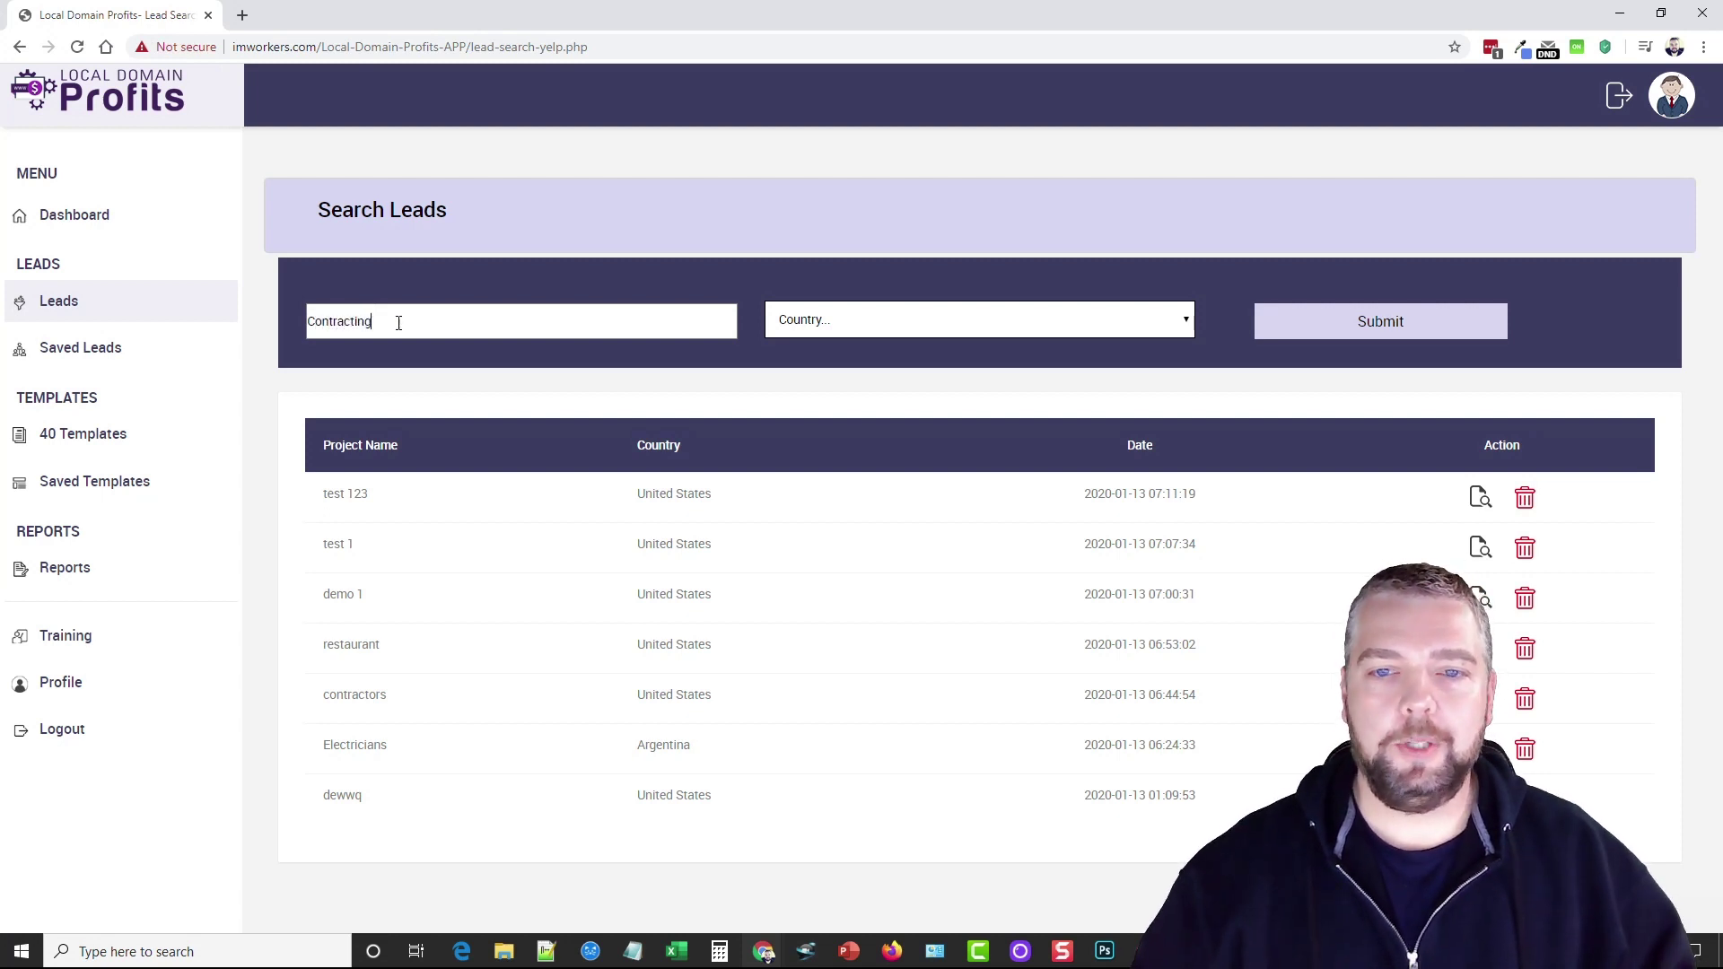
click(875, 324)
drag(1185, 376, 1179, 599)
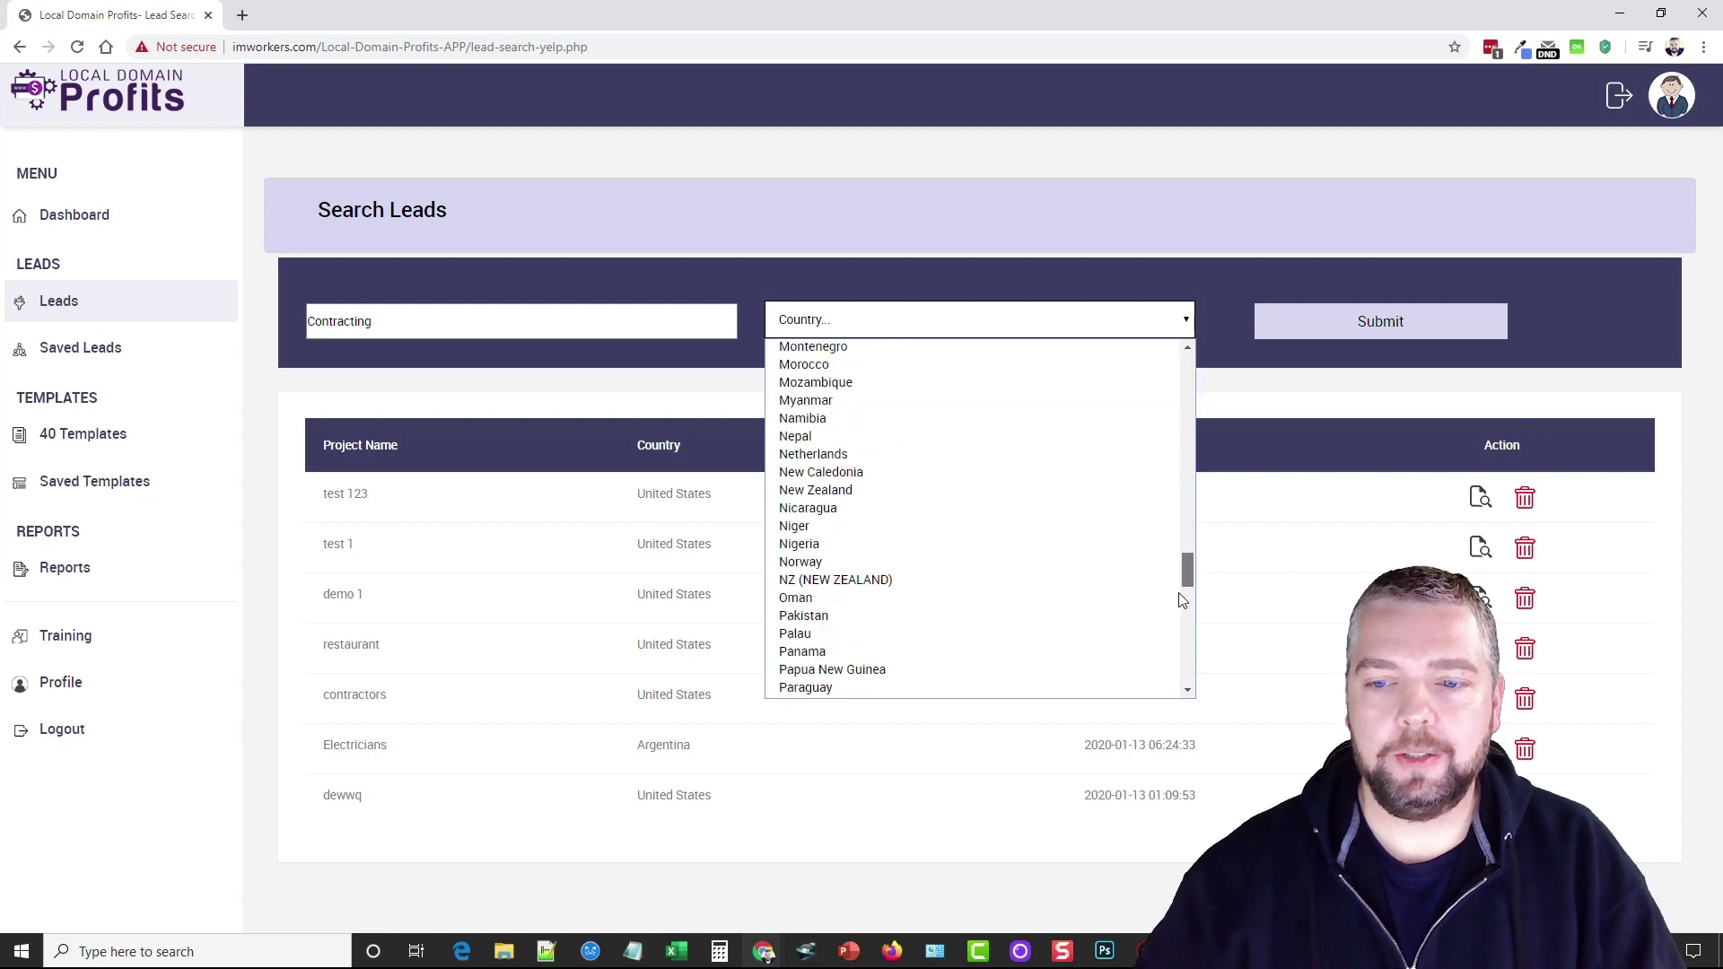
scroll(1114, 671, down, 5)
click(903, 546)
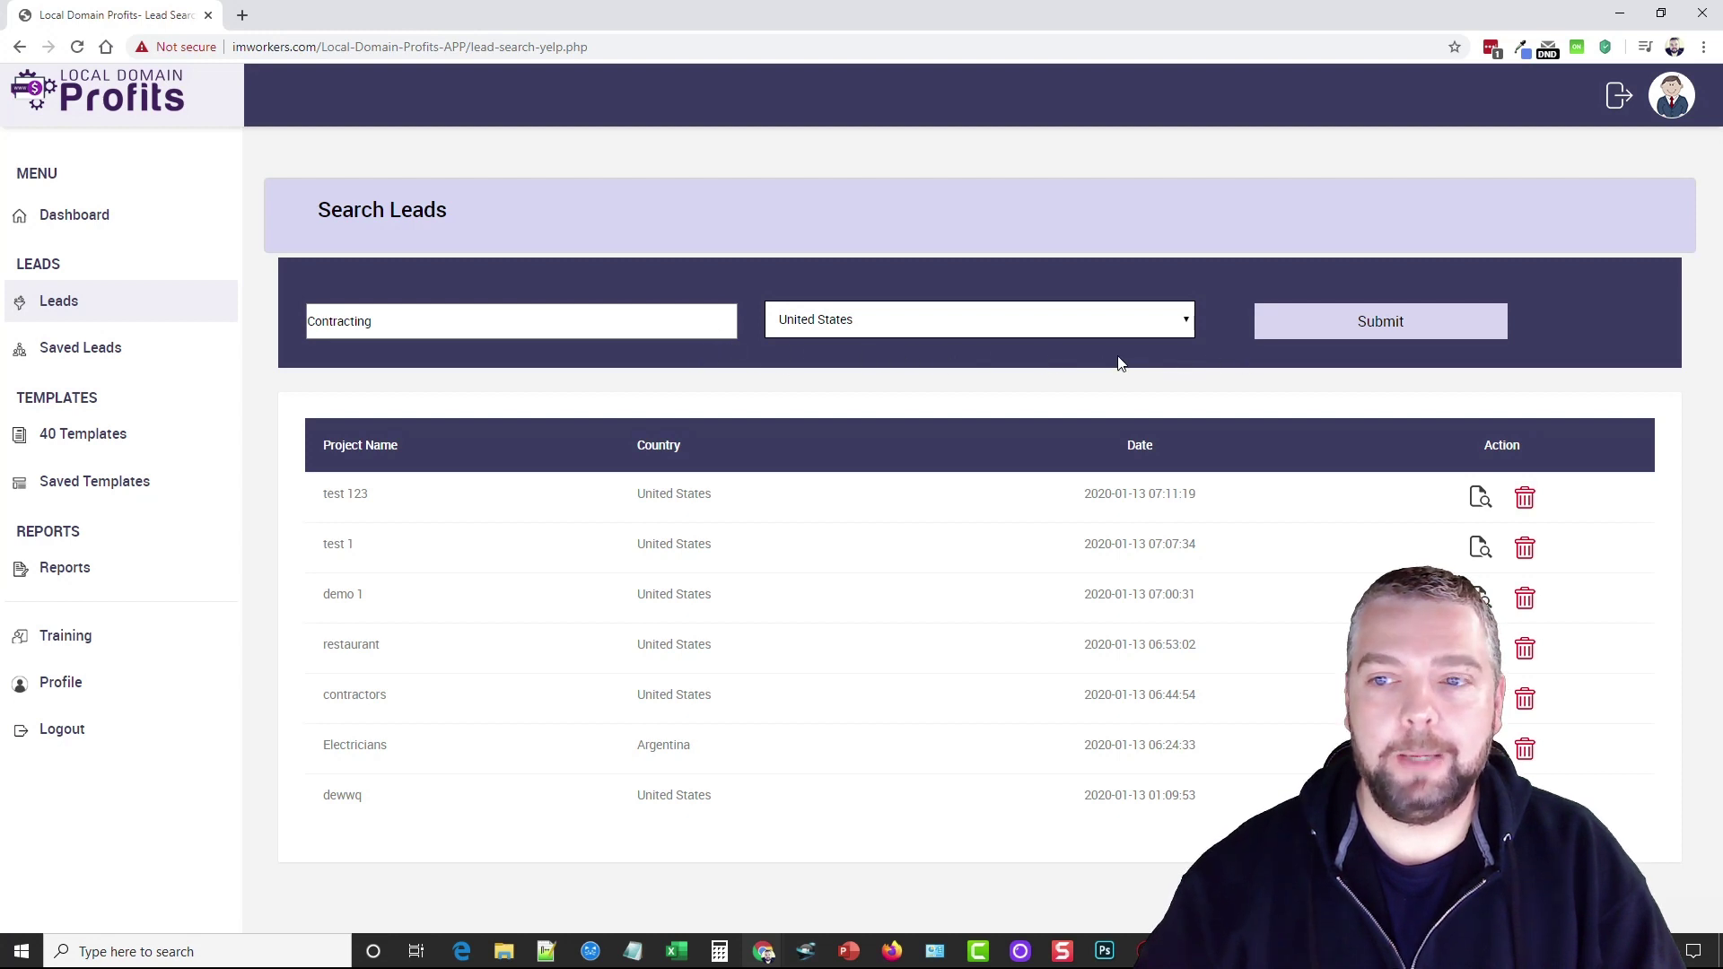
click(1390, 328)
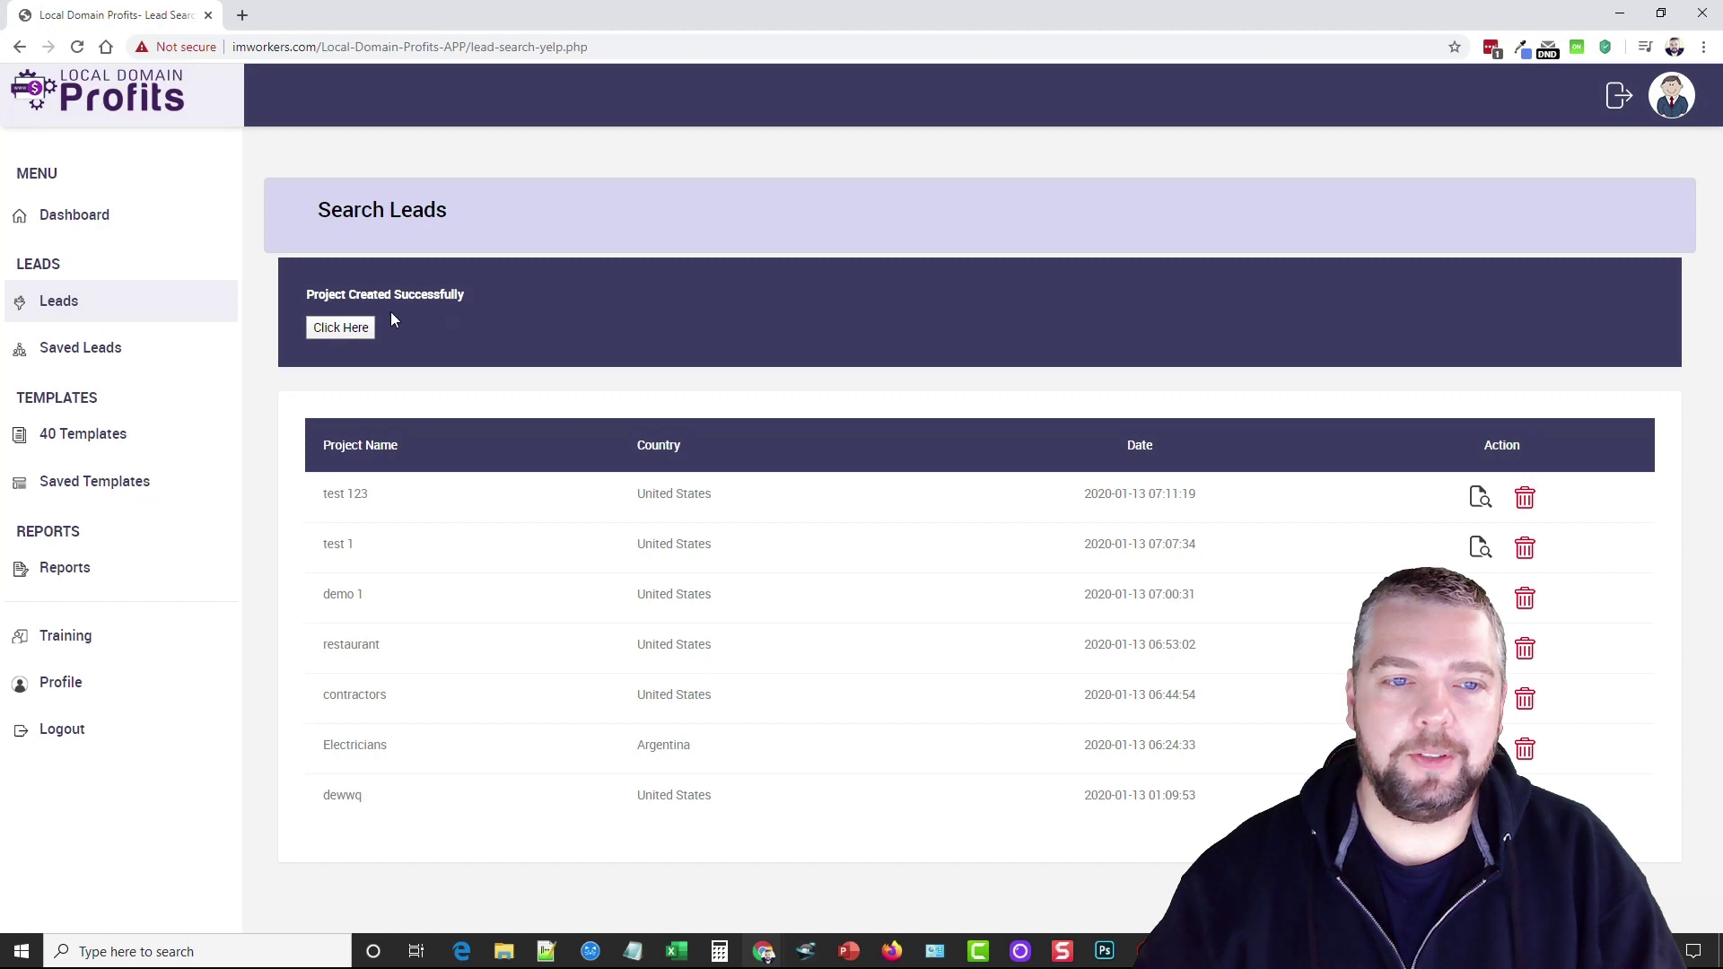
- View the Contracting lead results and visit pennbest.com in a new tab
click(344, 333)
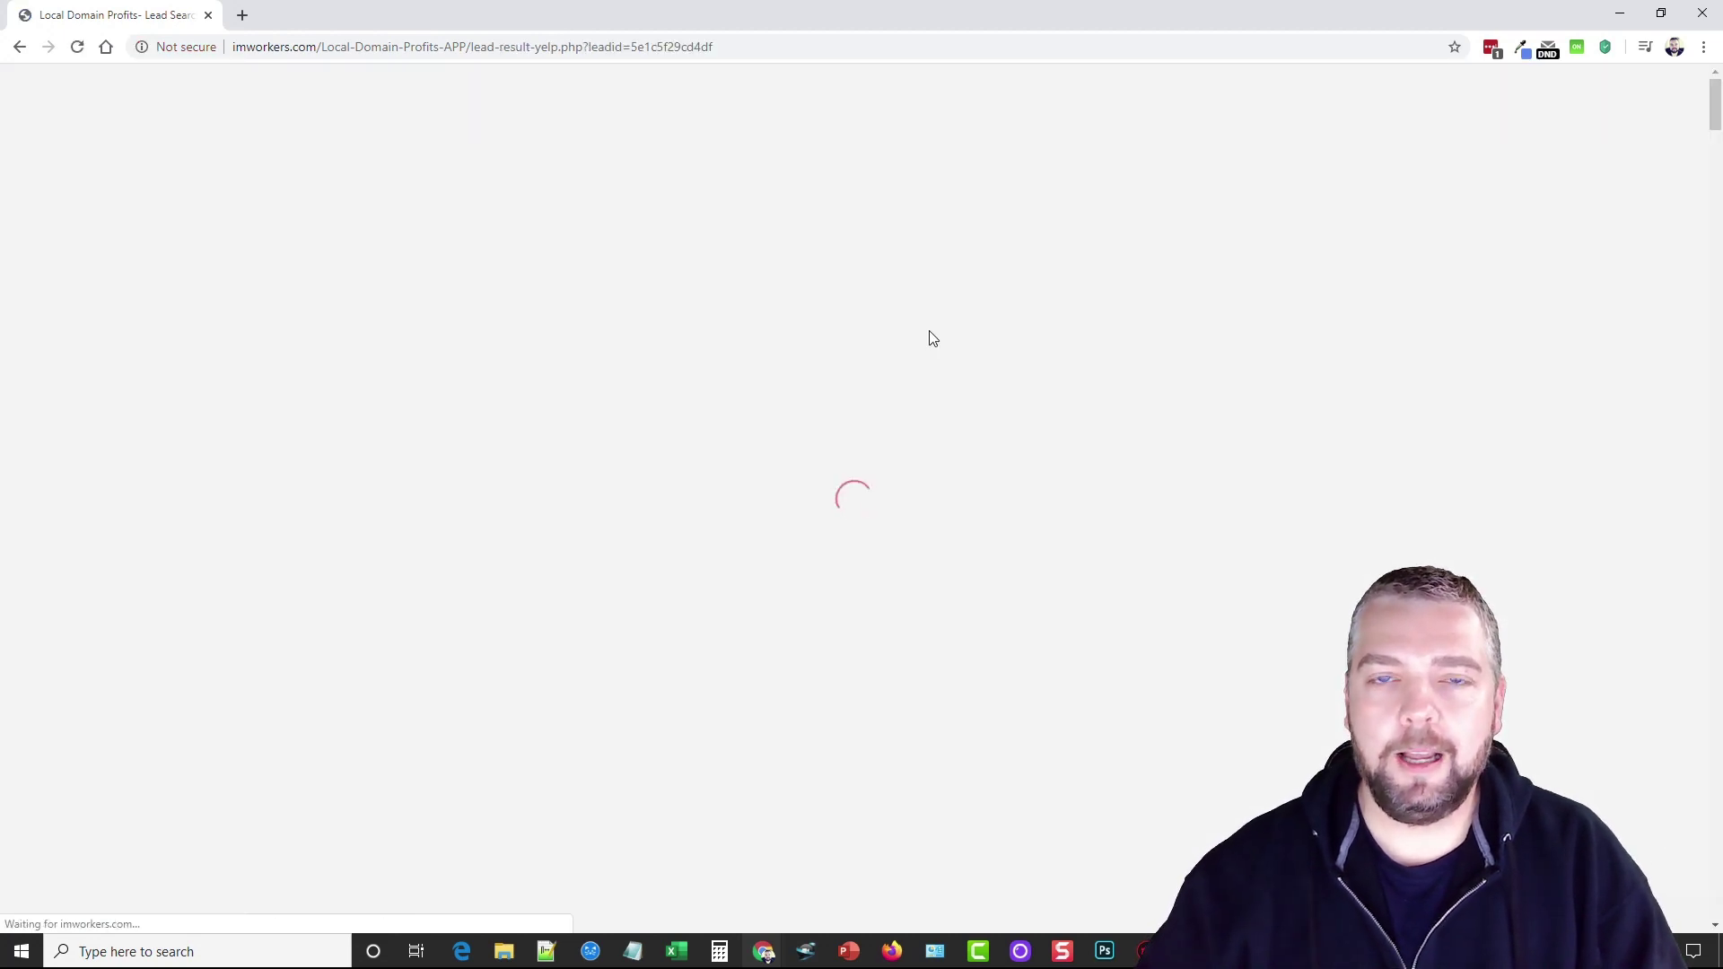
scroll(905, 575, down, 2)
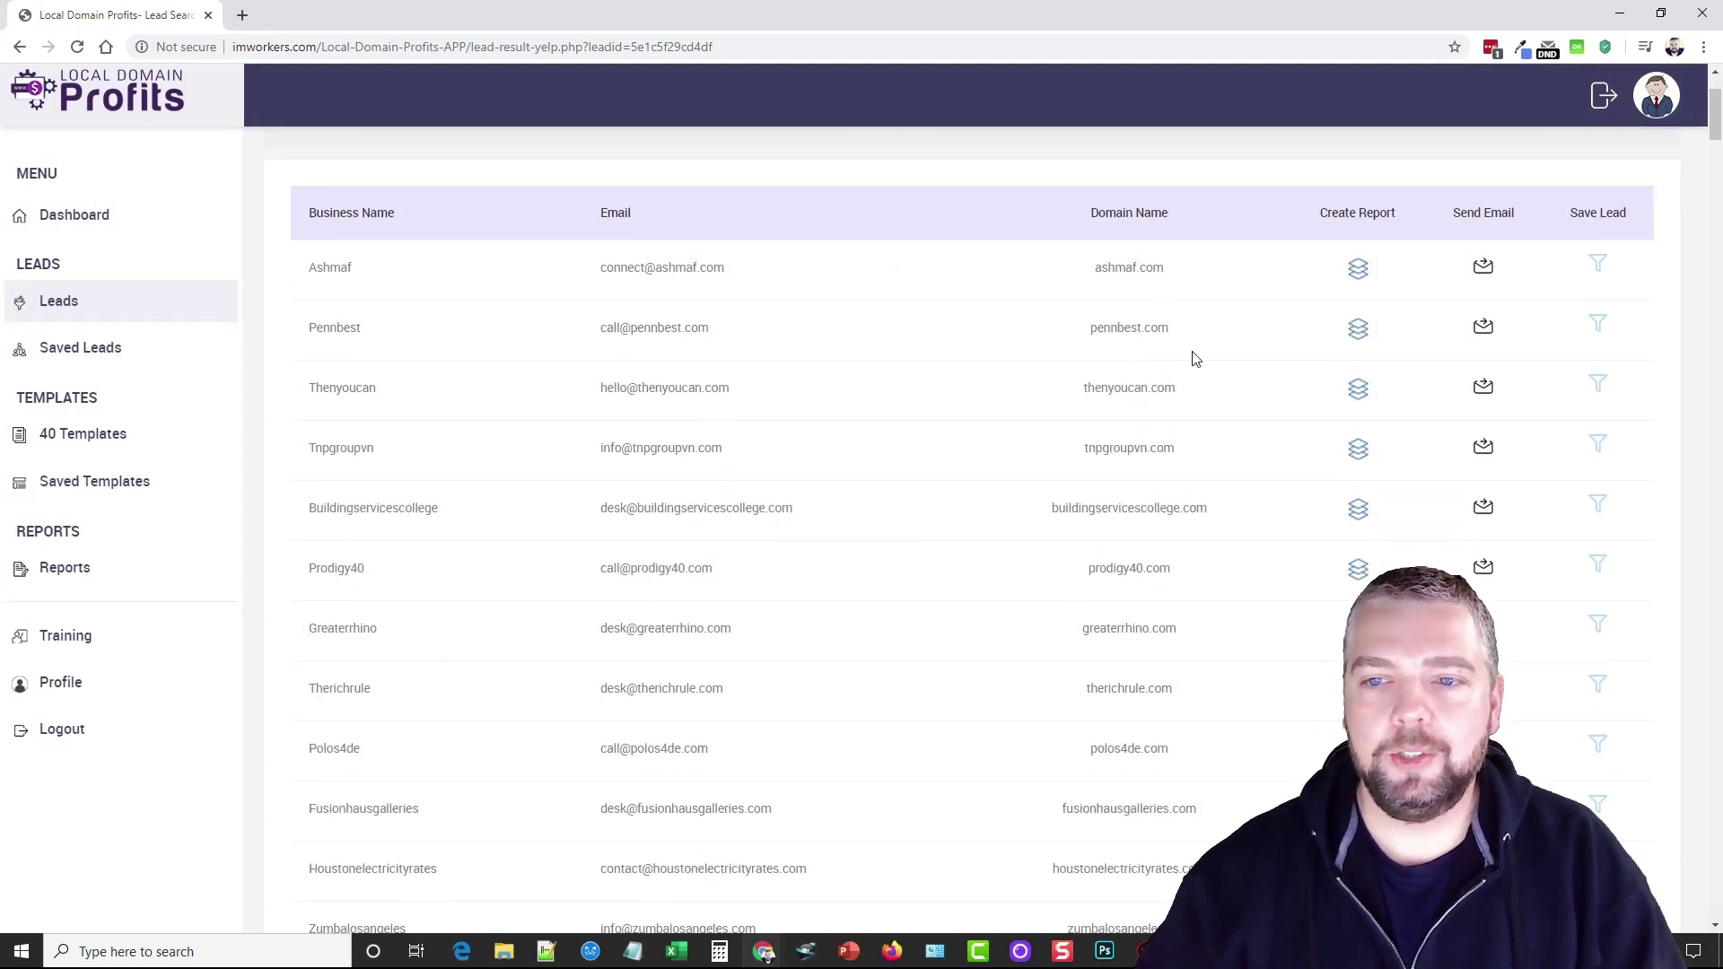
drag(1168, 328, 1090, 328)
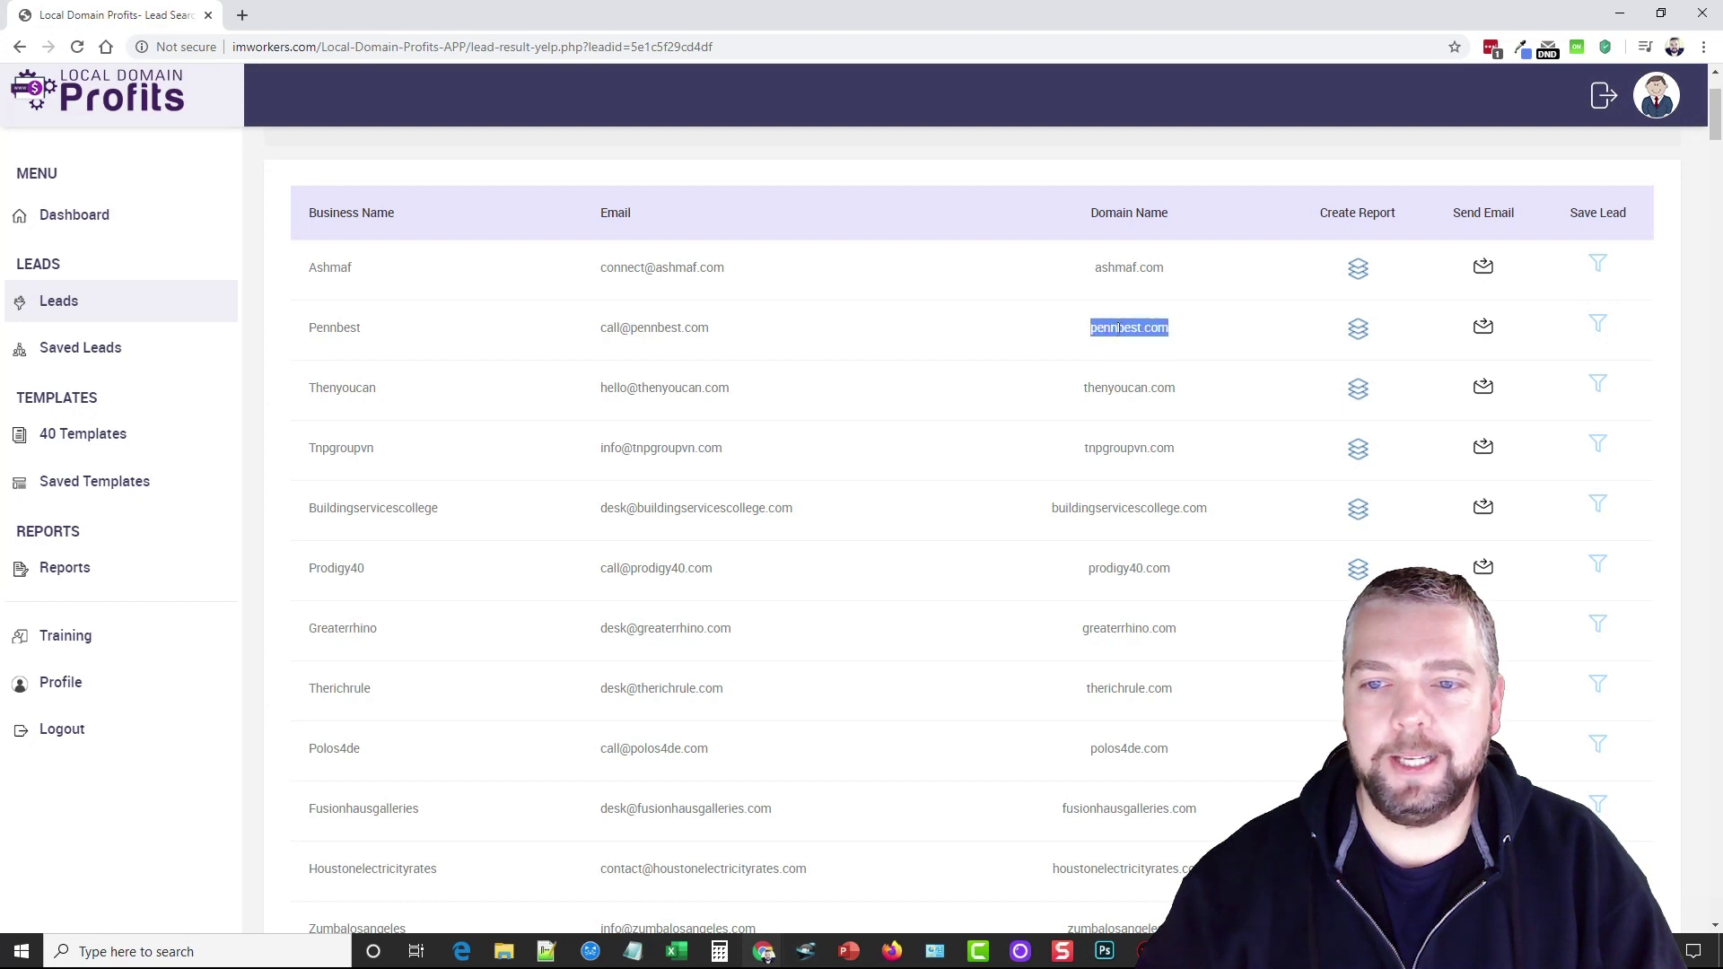
right_click(1120, 332)
click(1170, 366)
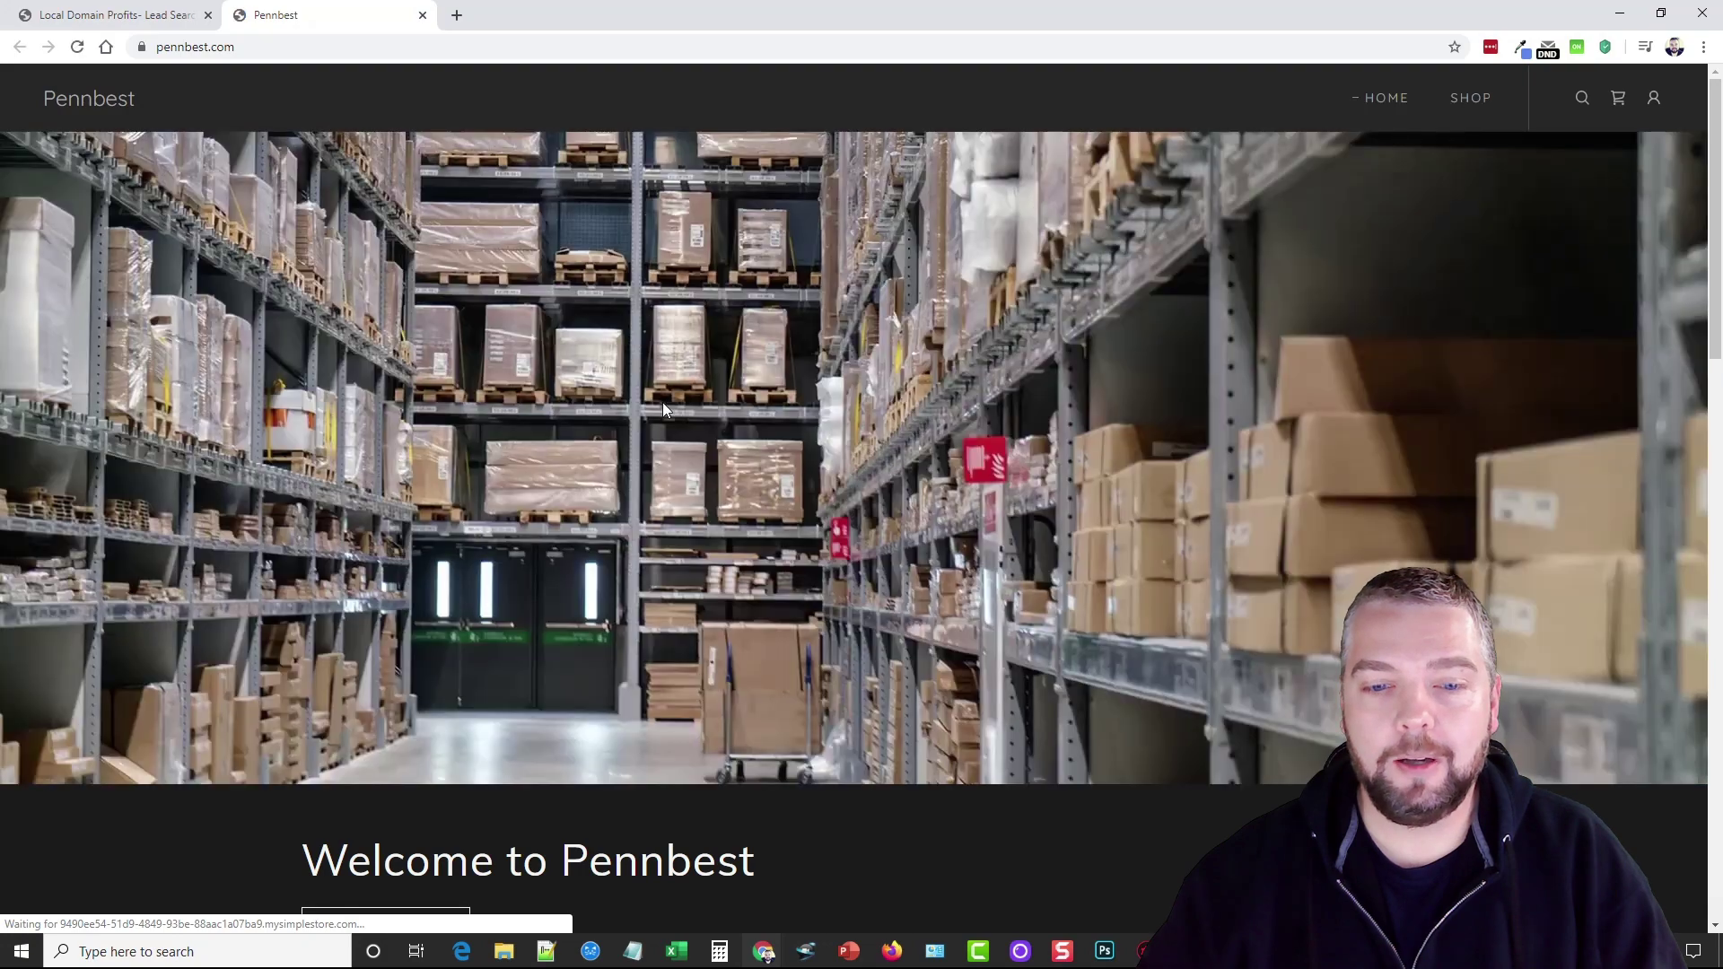
scroll(837, 543, down, 5)
scroll(1031, 373, down, 3)
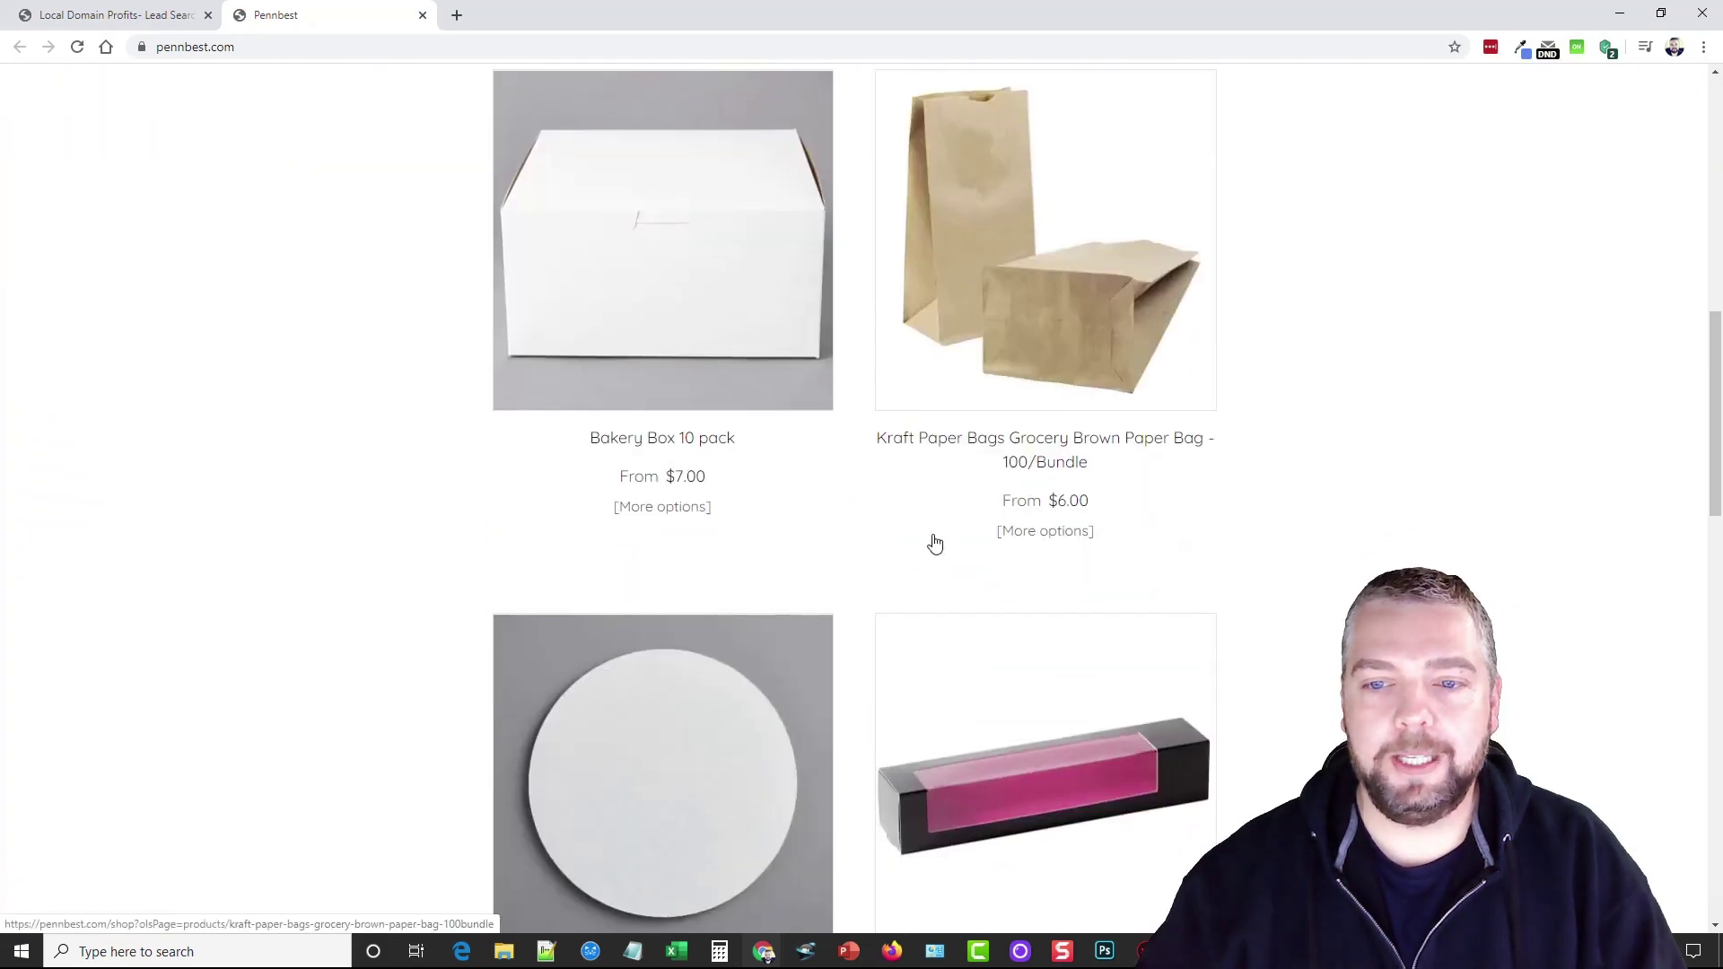
scroll(916, 525, up, 5)
scroll(882, 483, up, 3)
click(422, 15)
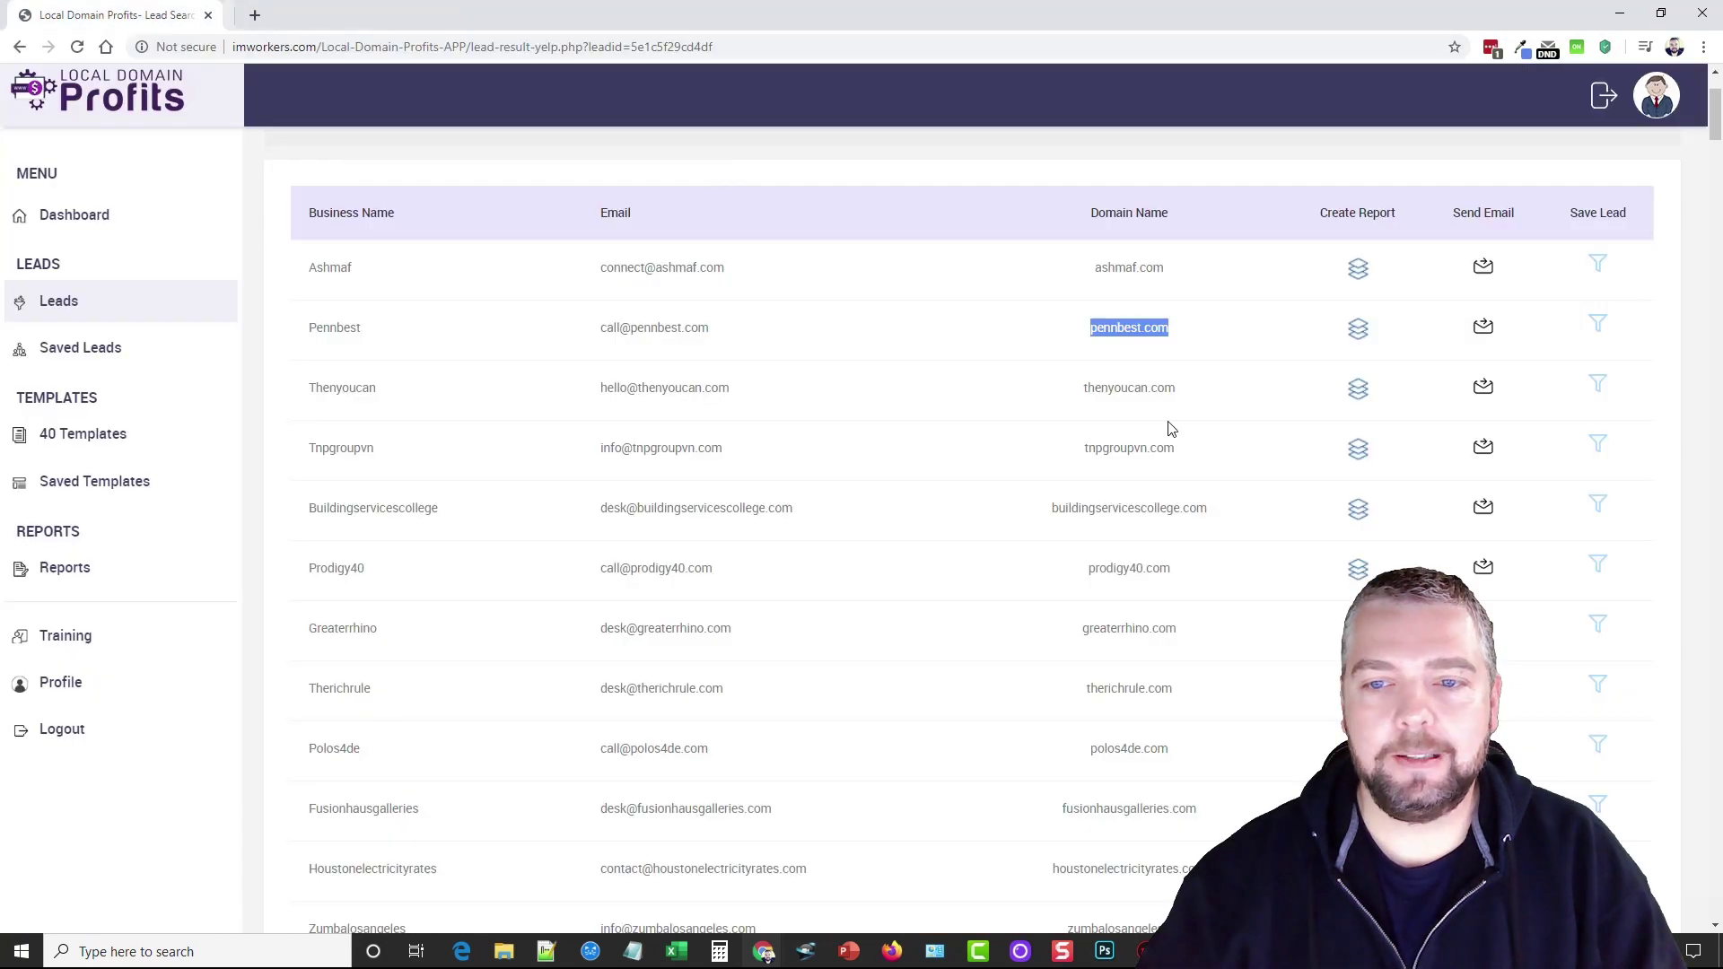
- Visit thenyoucan.com by pasting its copied domain into a new tab
drag(1177, 388, 1082, 388)
right_click(1114, 387)
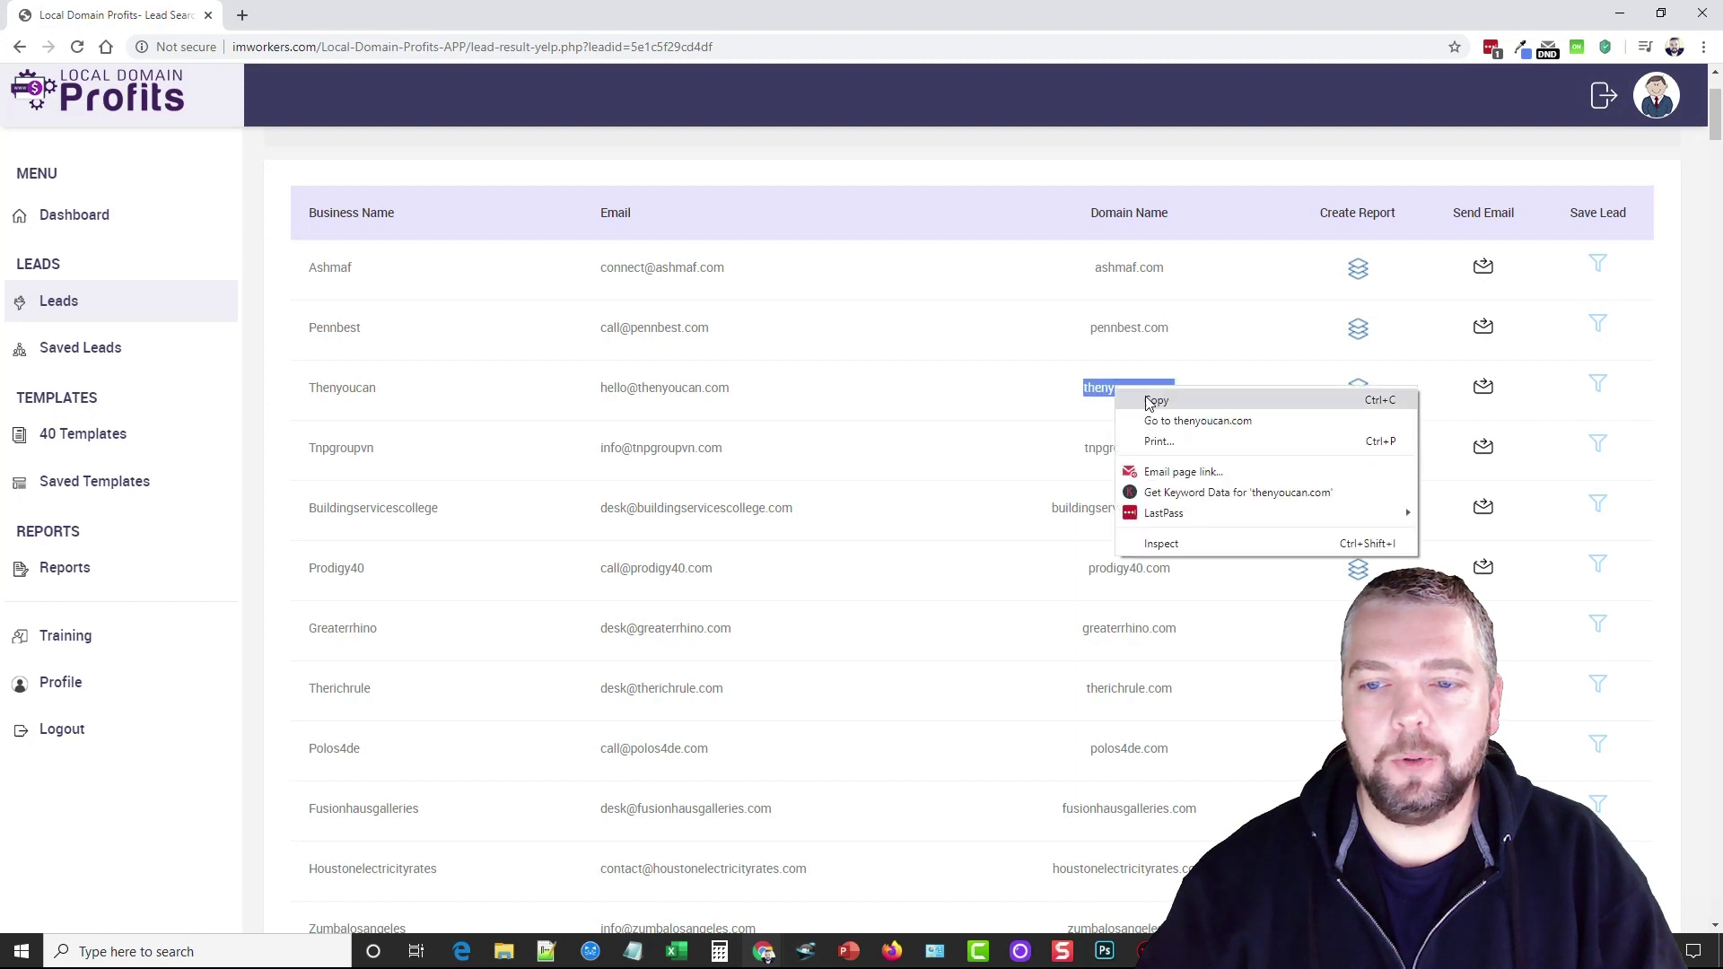
click(1156, 400)
key(ctrl+t)
key(ctrl+v)
key(Return)
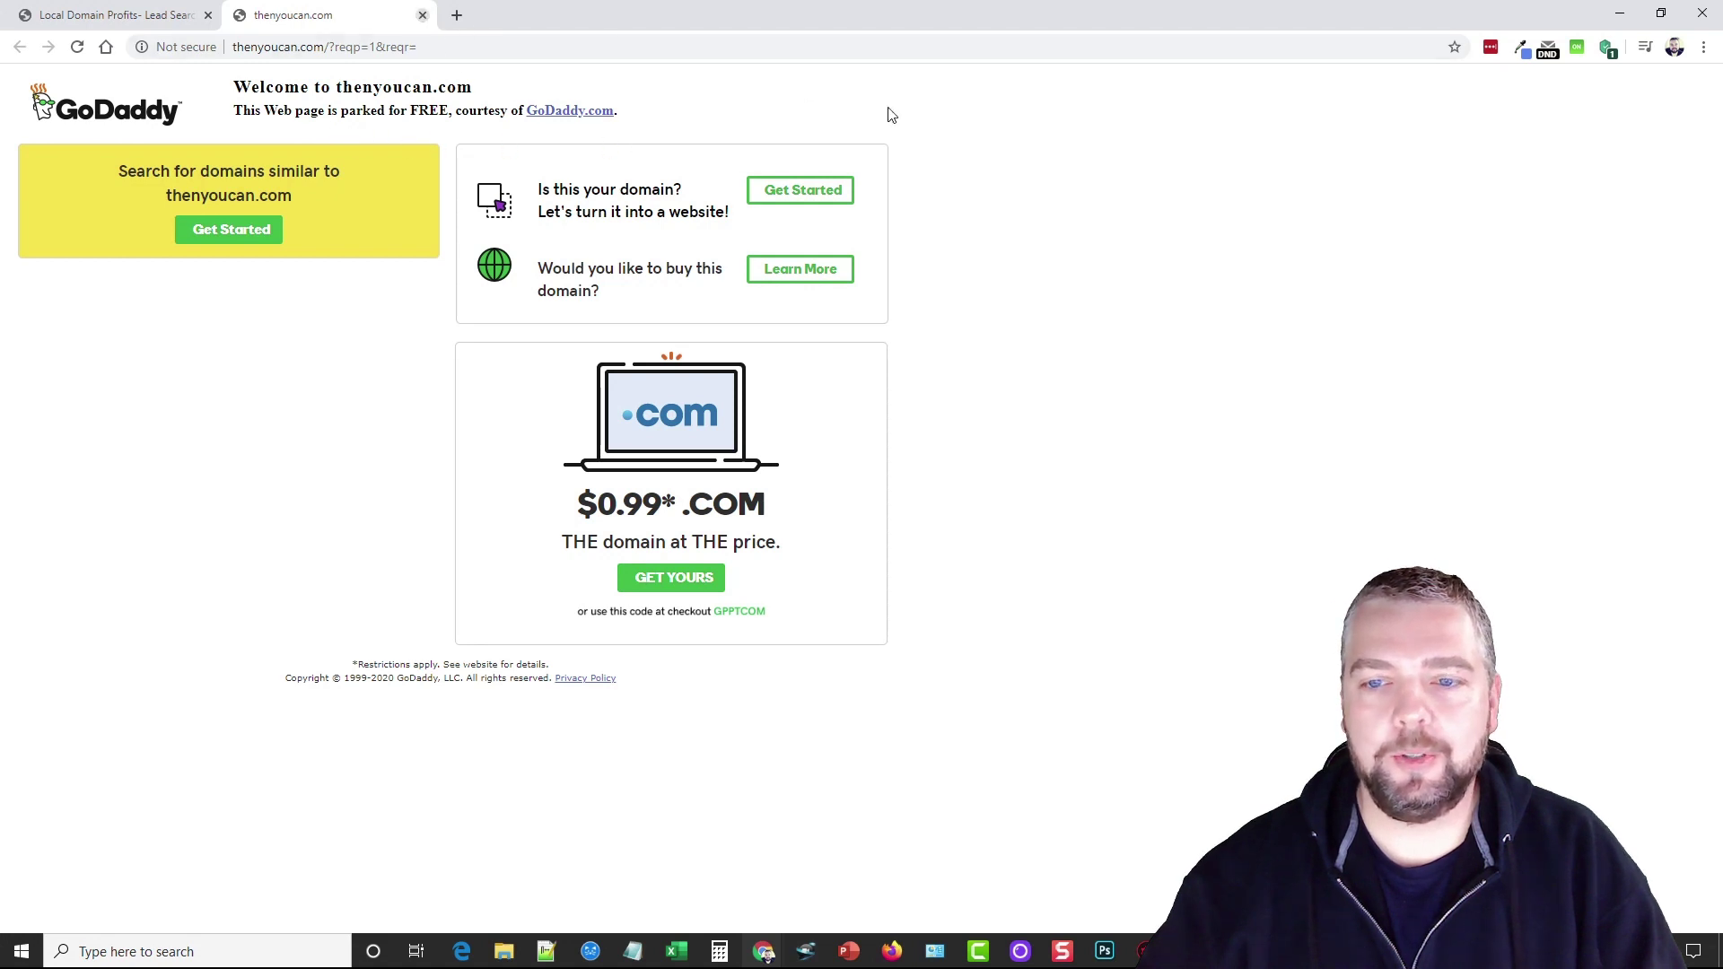
click(422, 15)
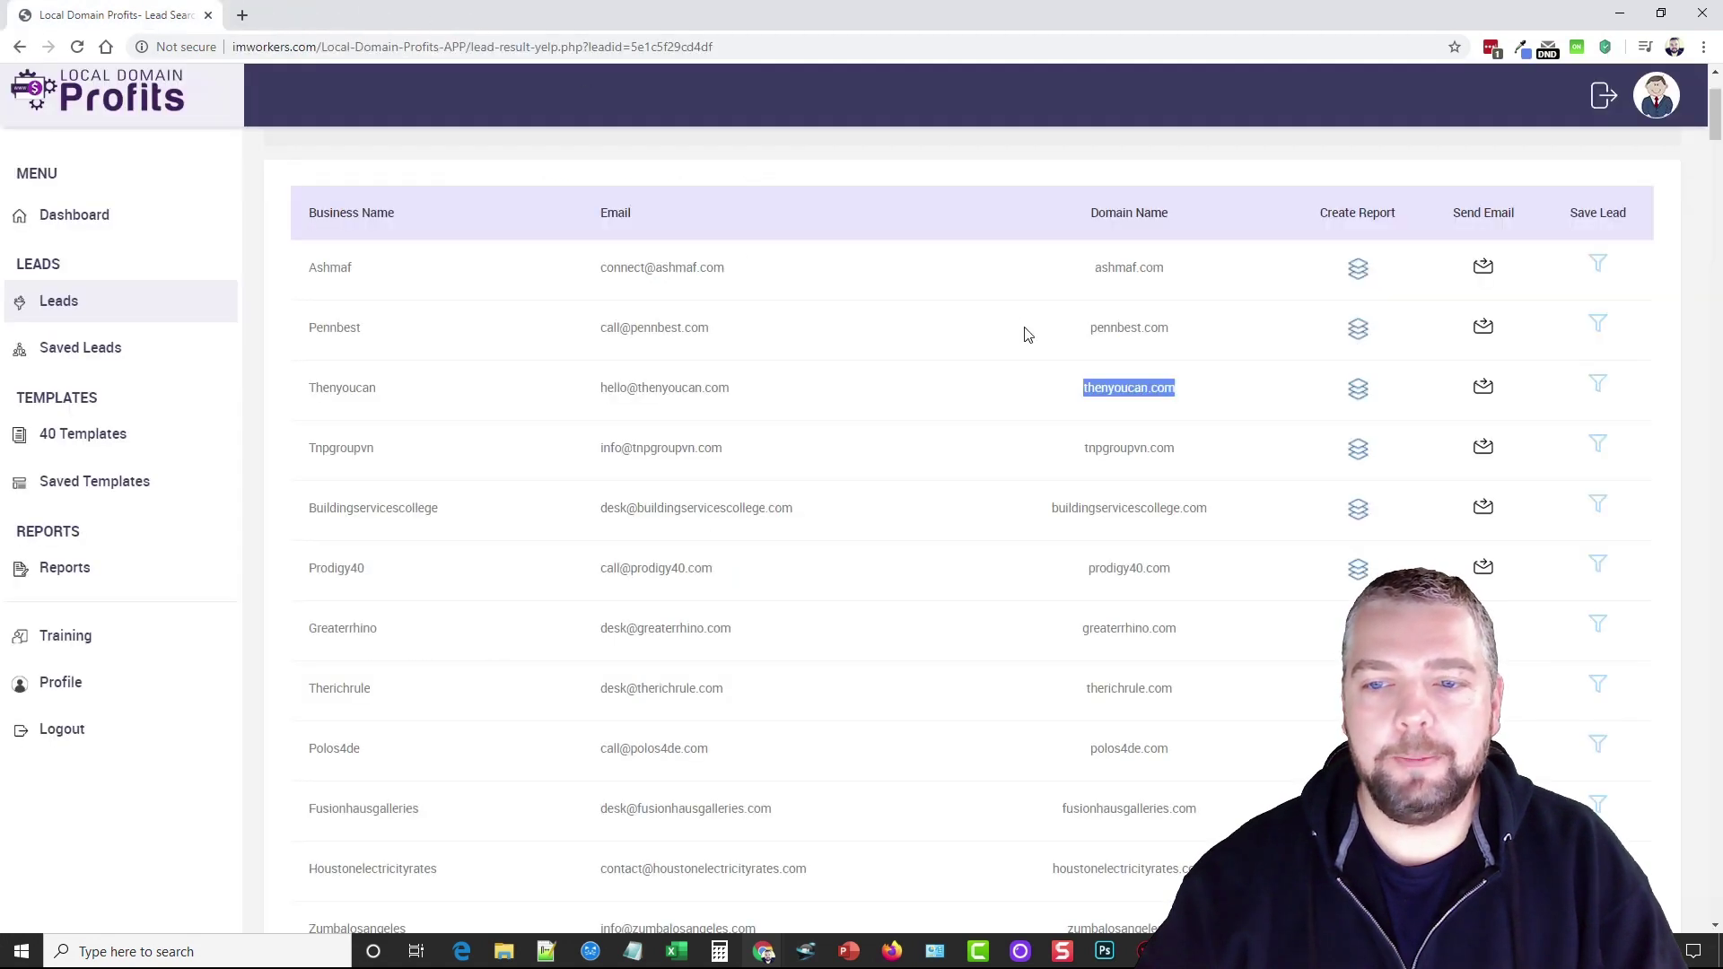
- Visit tnpgroupvn.com and prodigy40.com in new tabs and close them
drag(1182, 448, 1084, 448)
right_click(1104, 453)
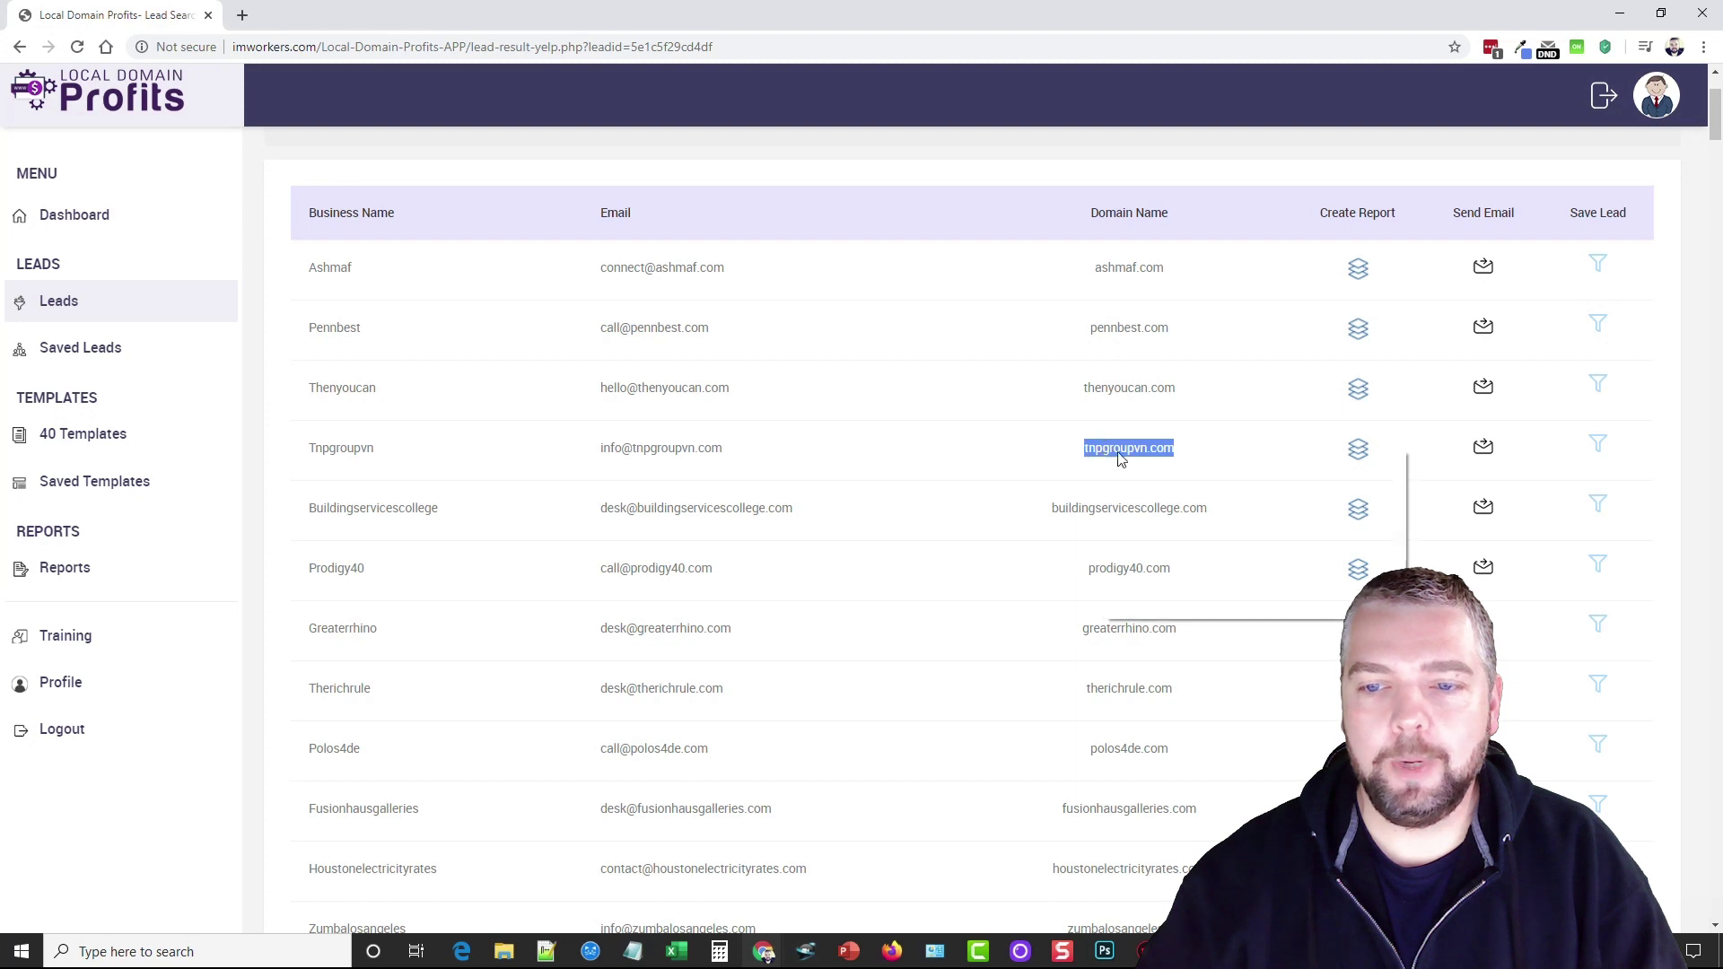
click(1145, 485)
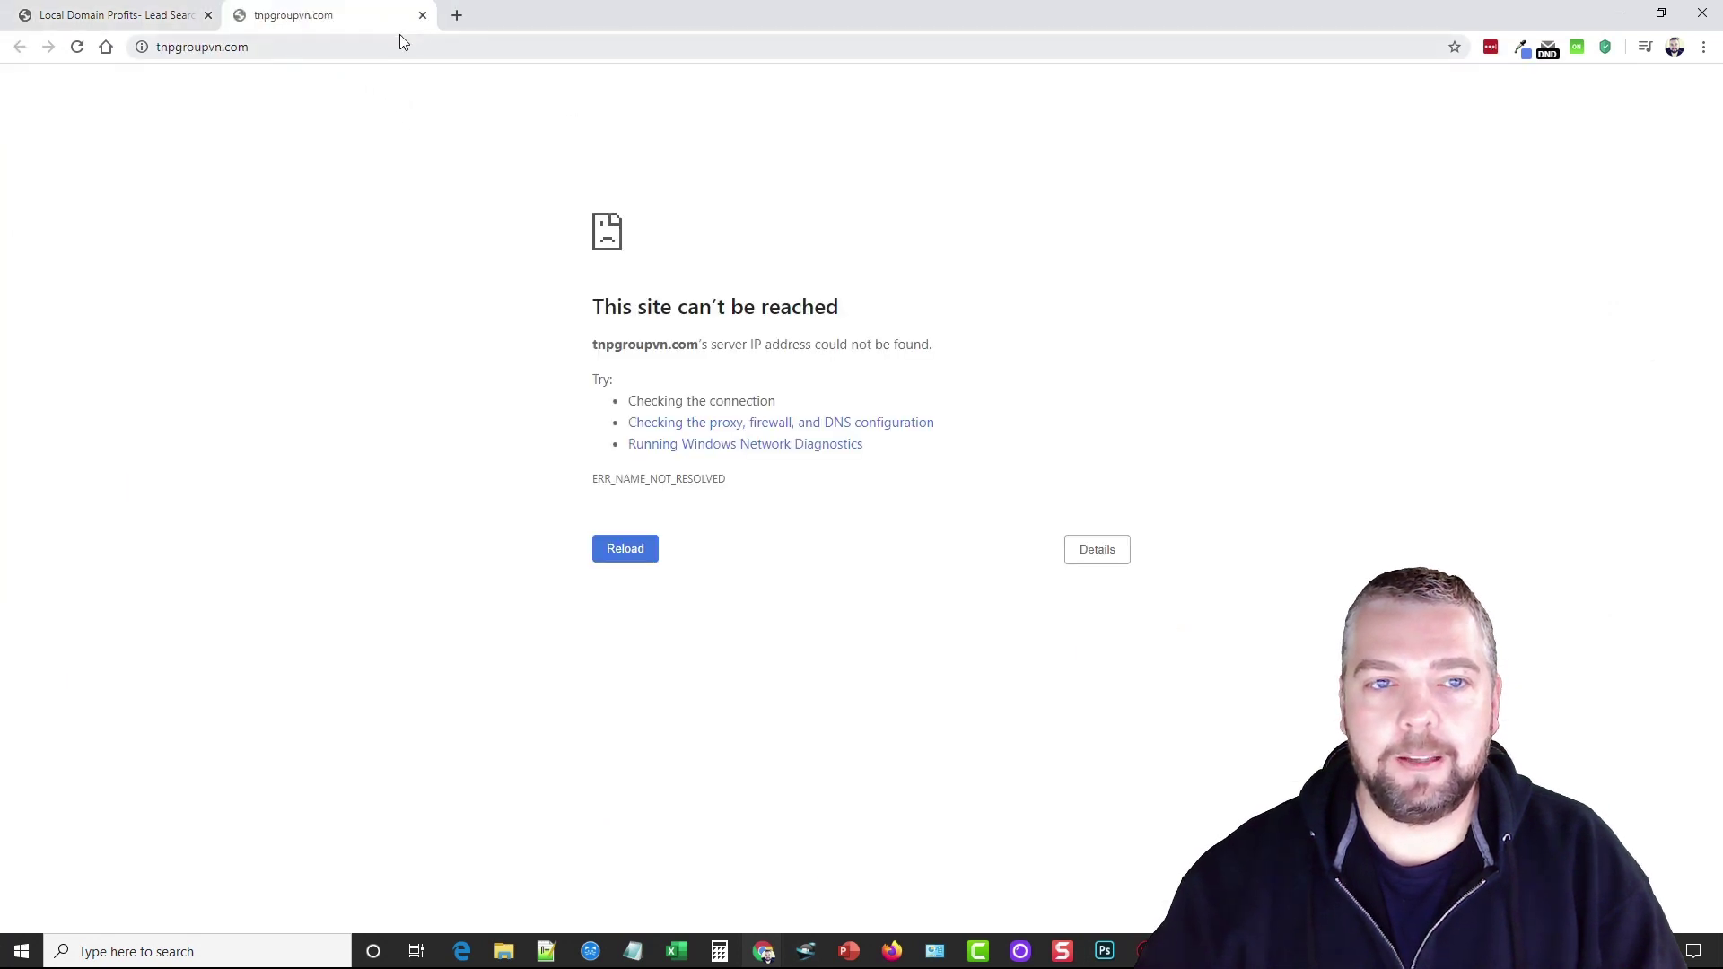
click(422, 15)
scroll(1239, 566, down, 1)
drag(1186, 478, 1084, 481)
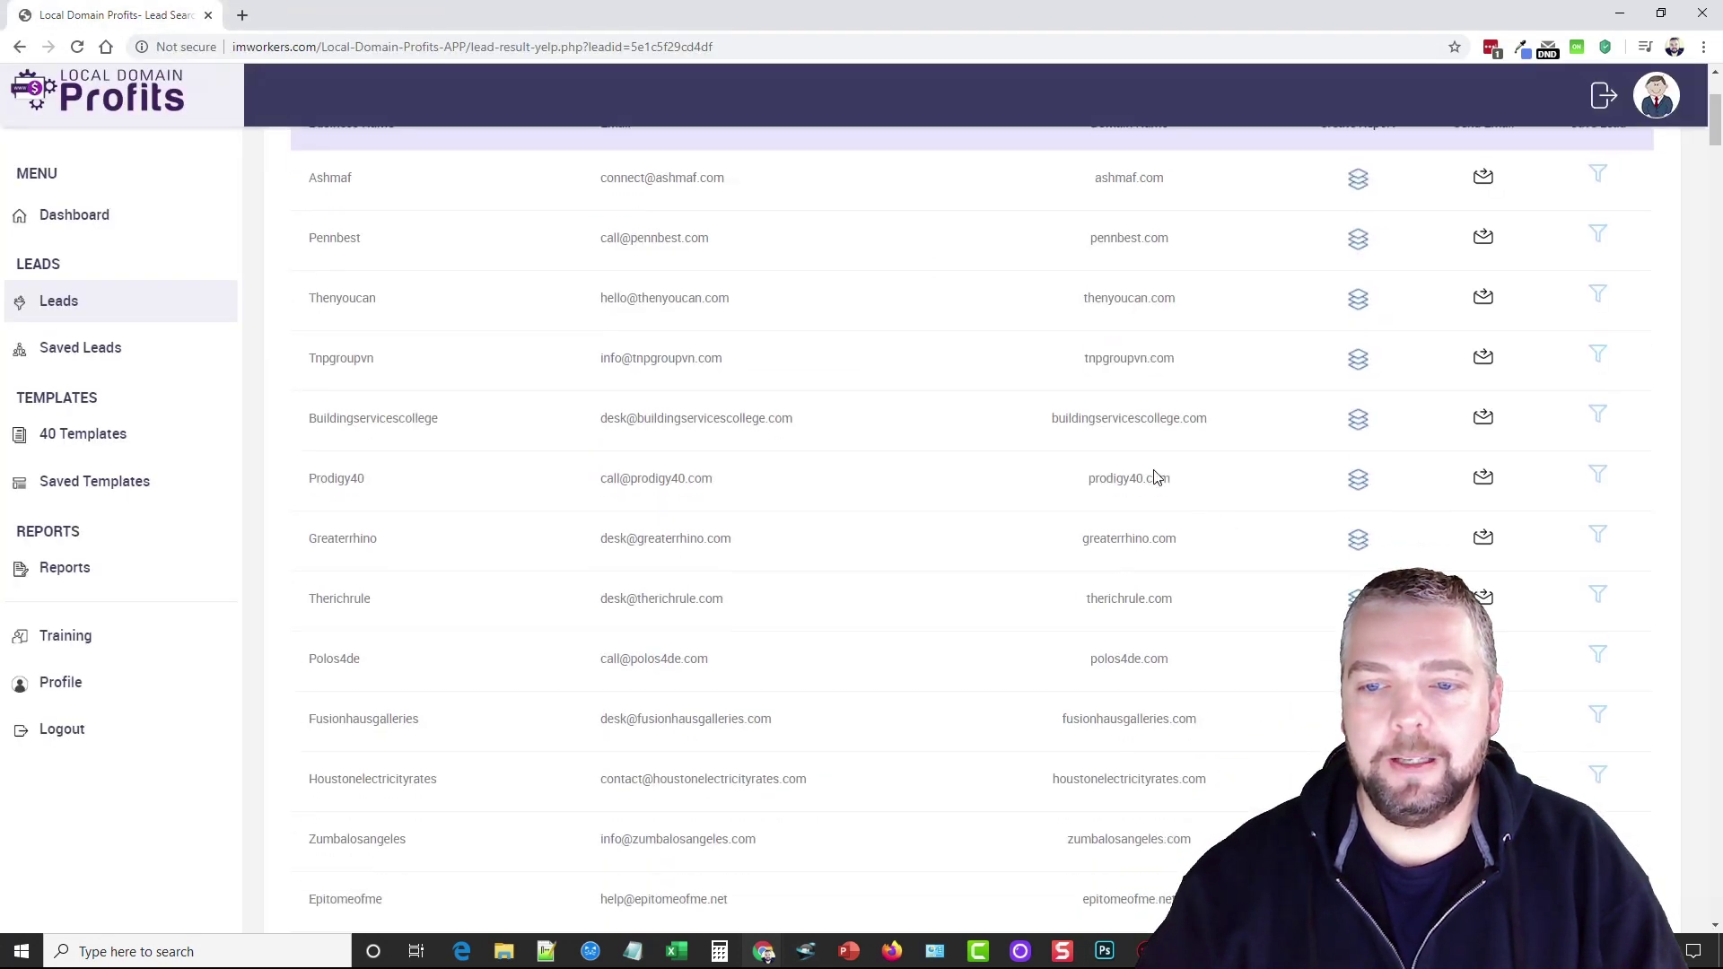
right_click(1094, 481)
click(1107, 504)
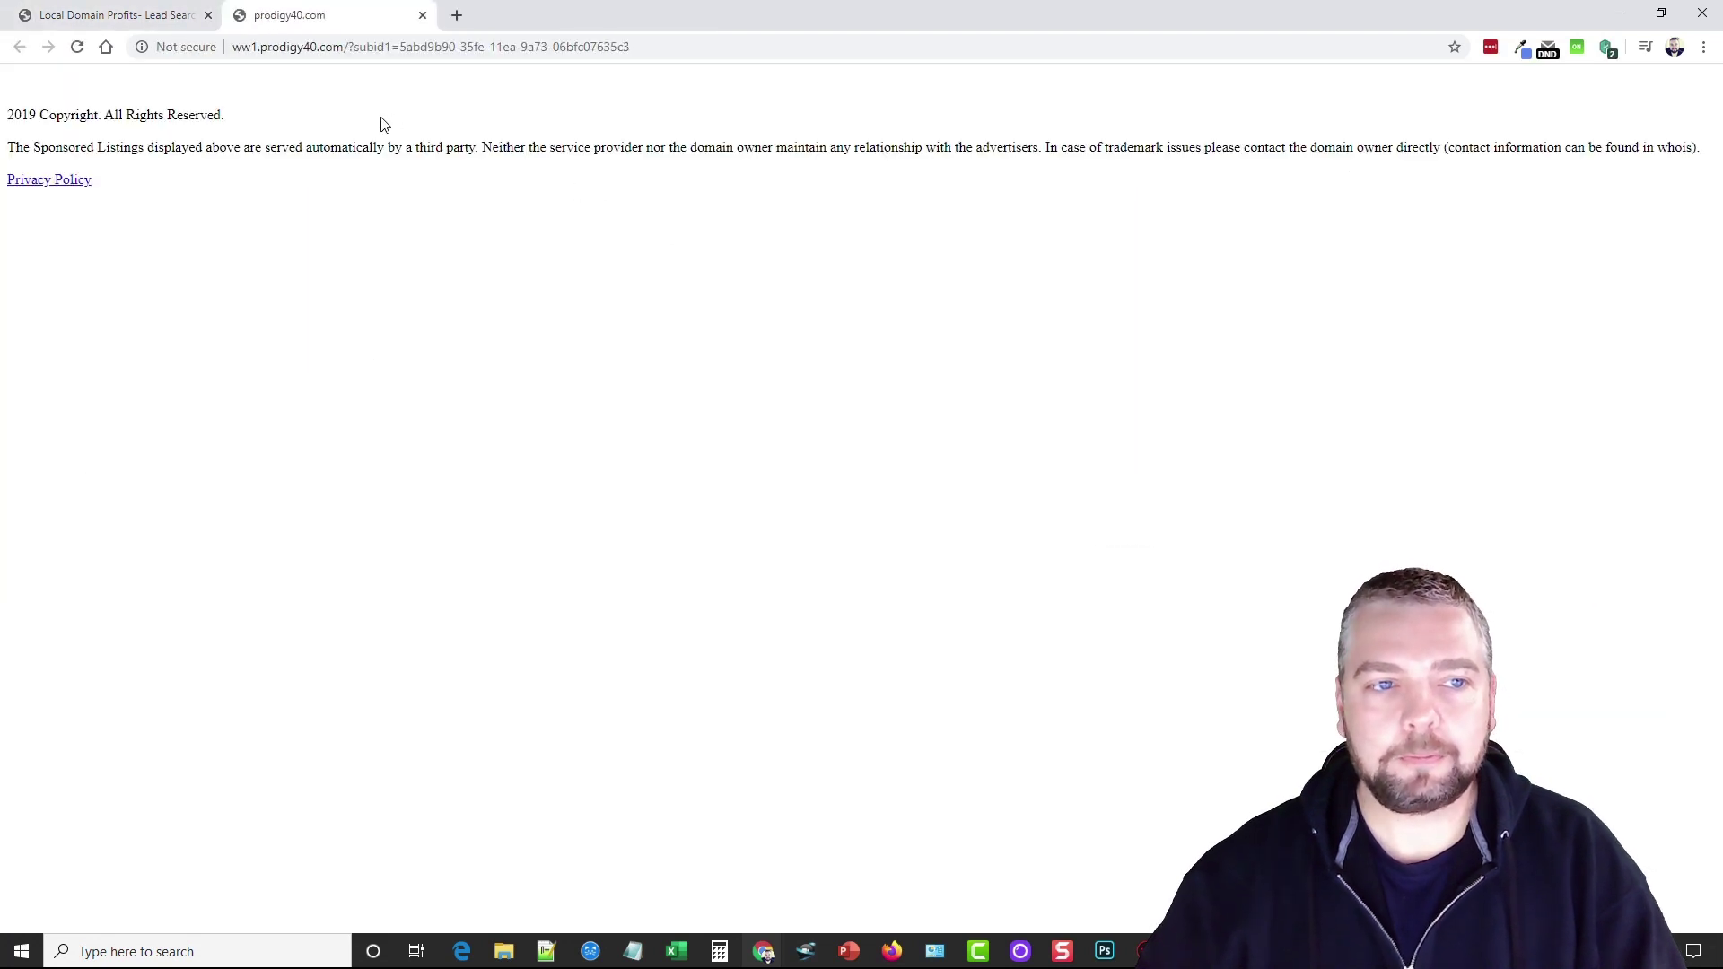
click(421, 14)
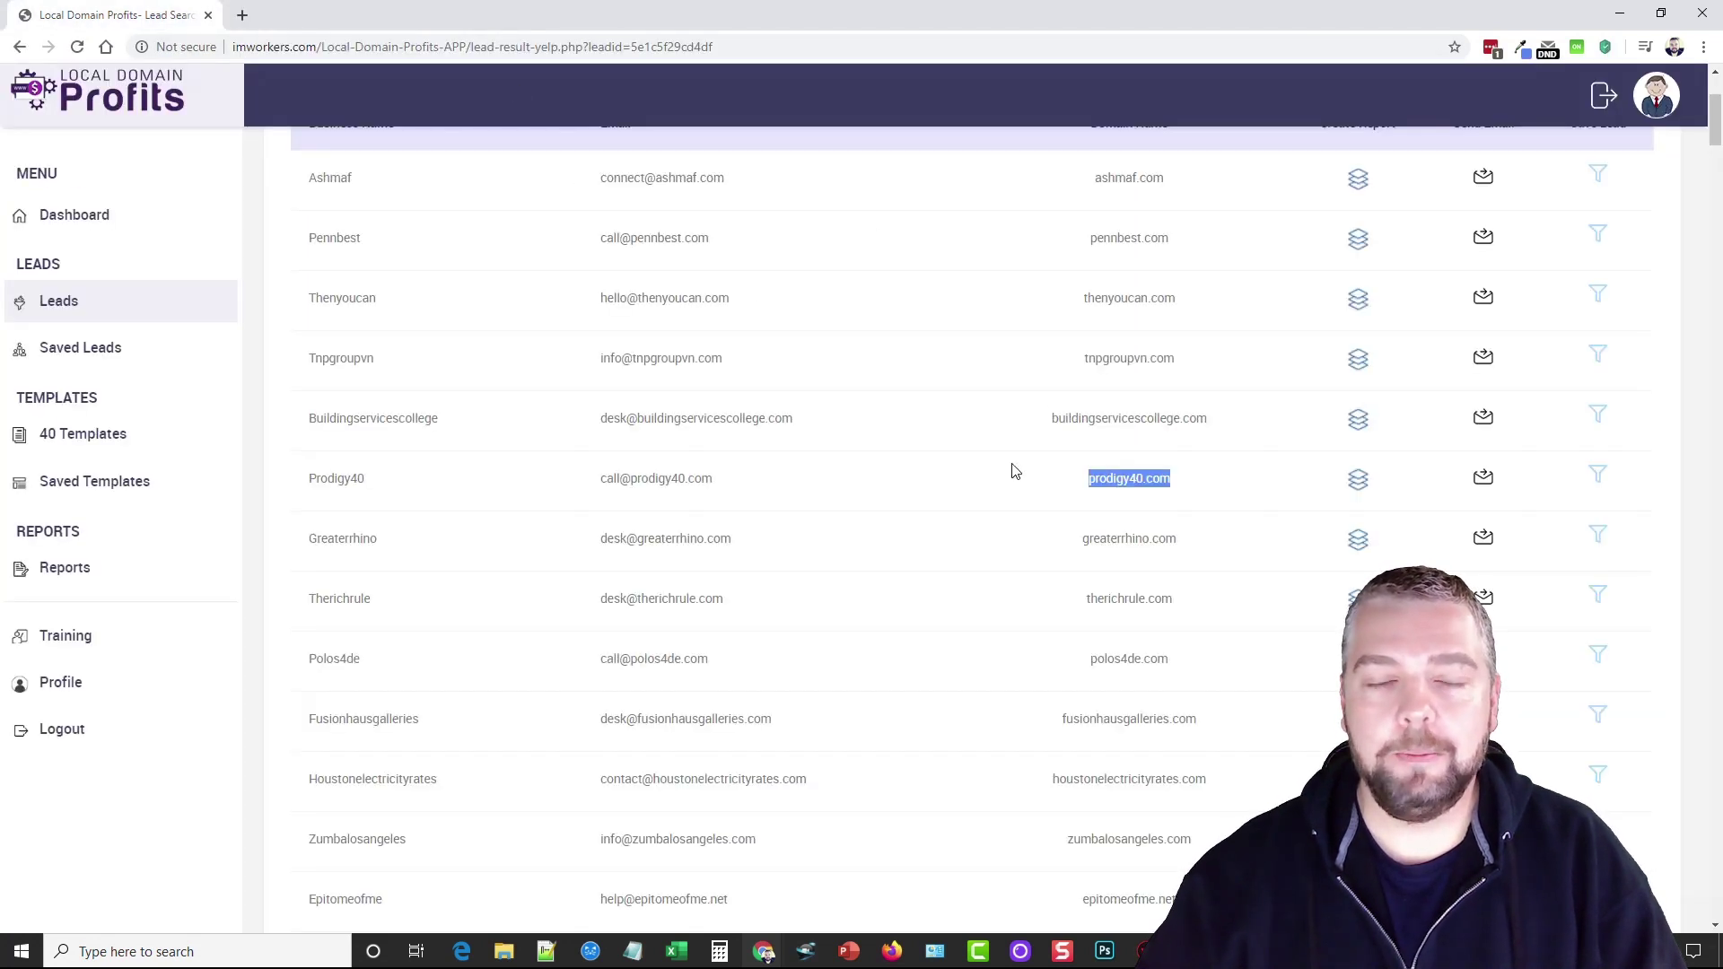
click(988, 480)
scroll(947, 523, down, 2)
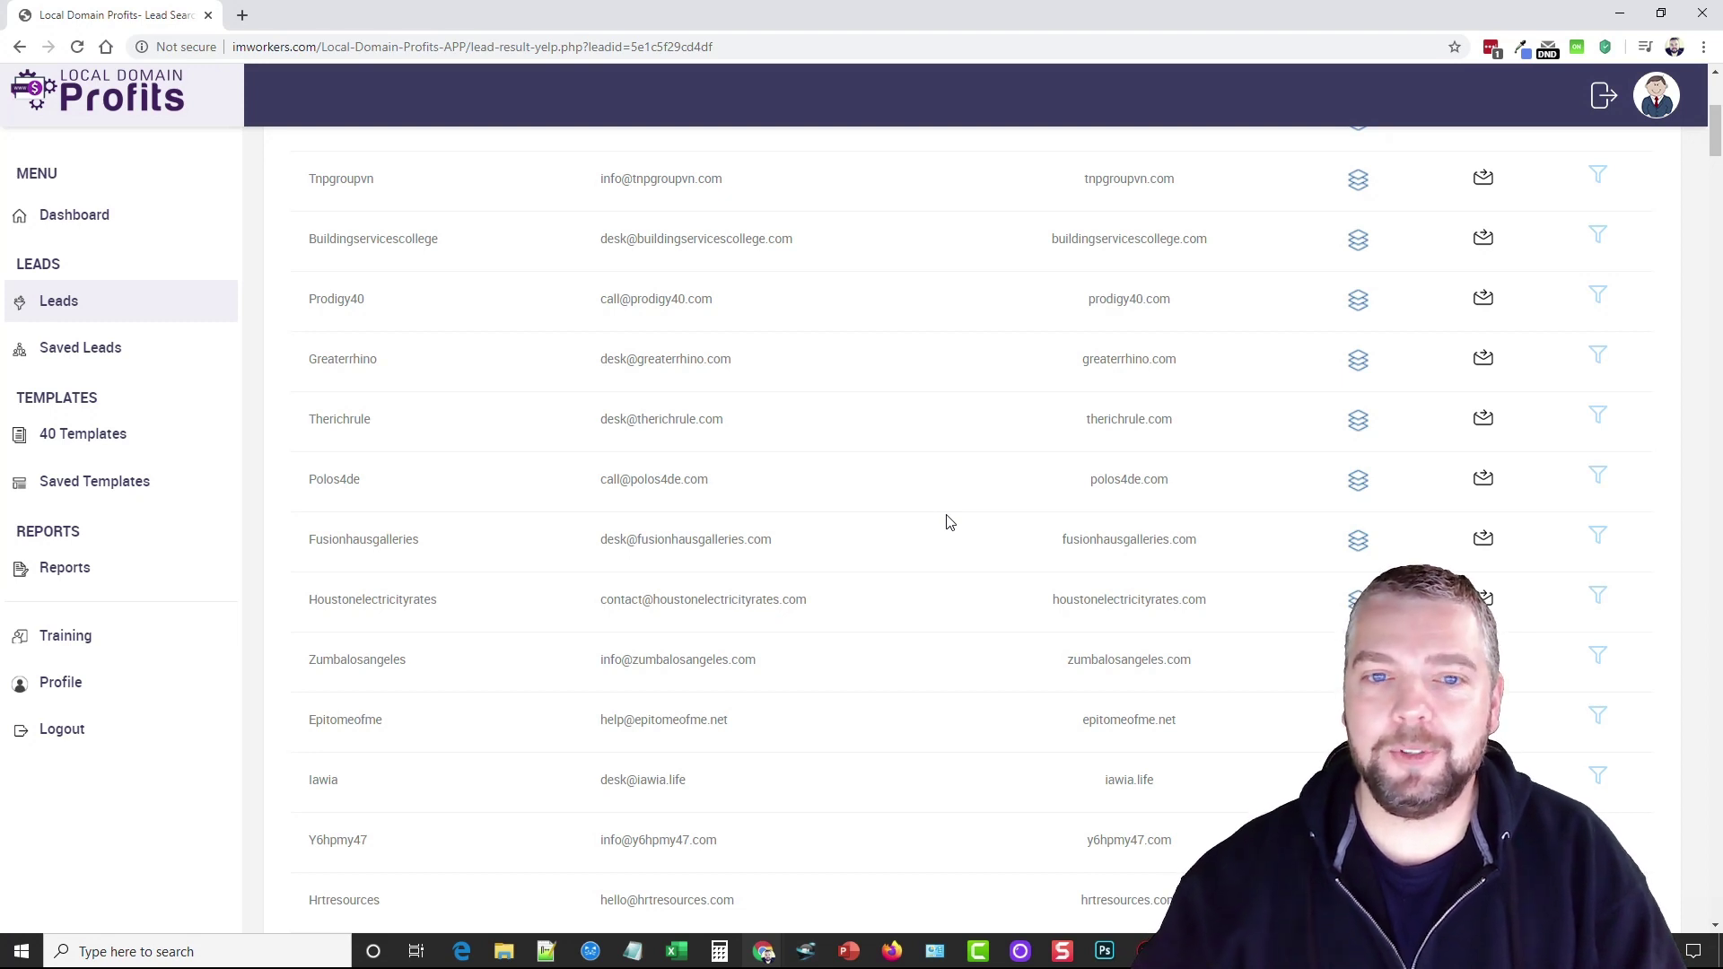
scroll(913, 574, down, 2)
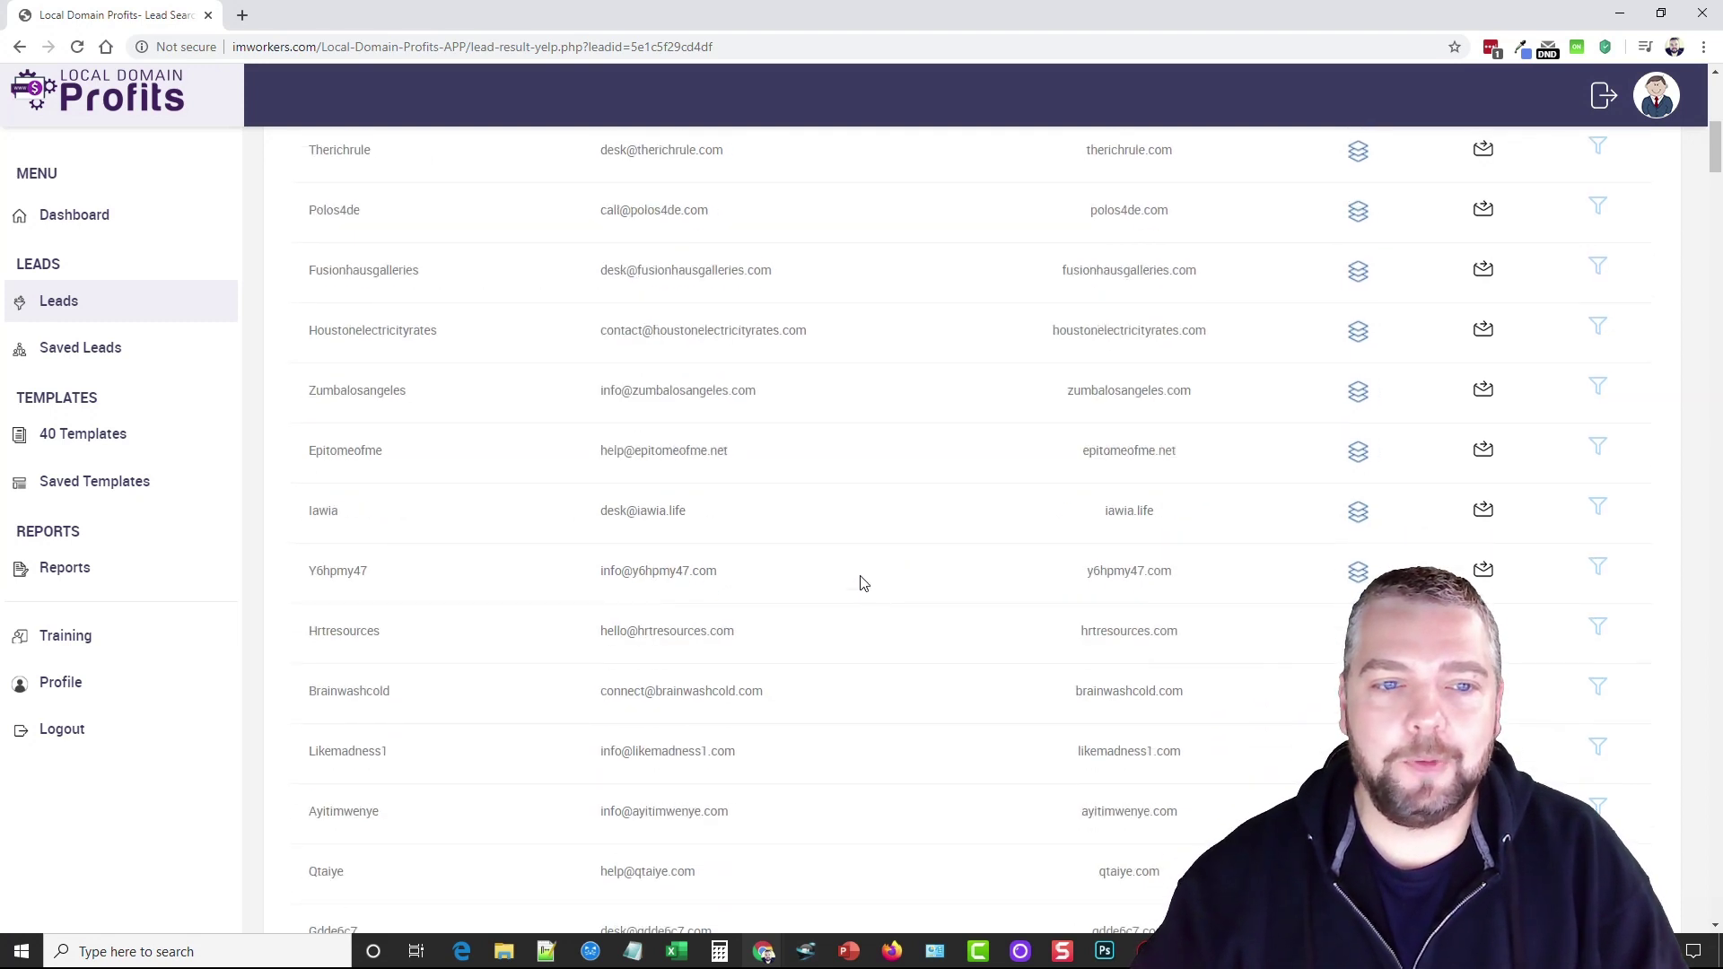
drag(1180, 453, 1088, 456)
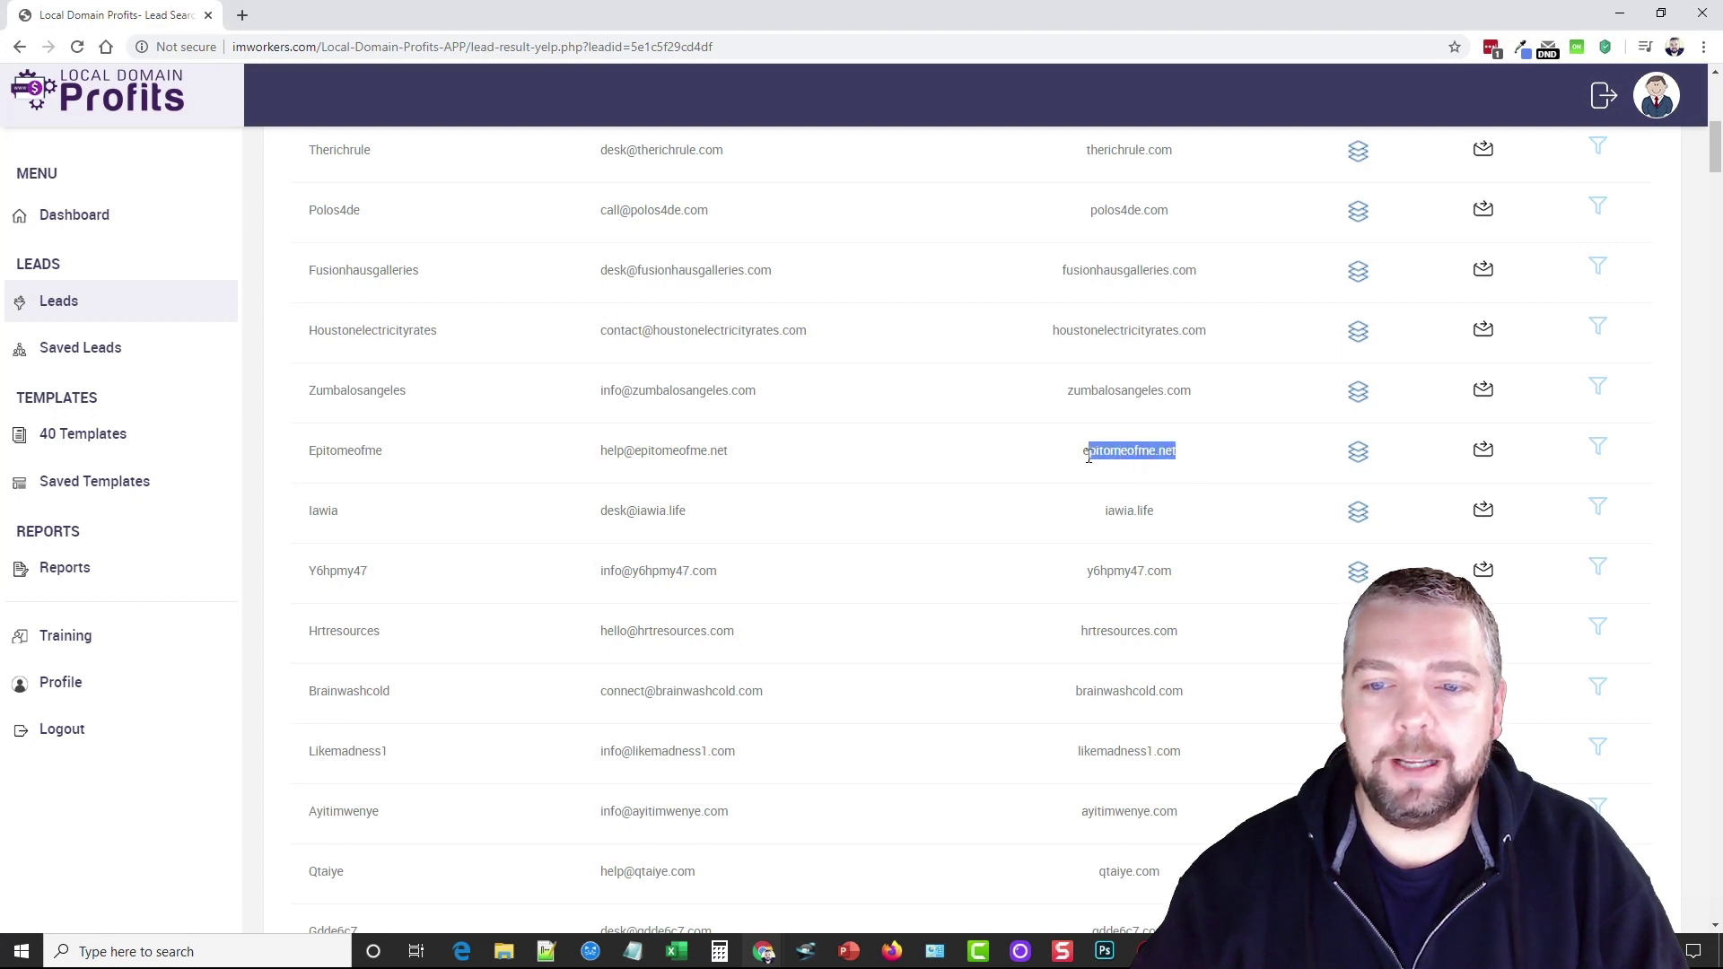
right_click(1101, 455)
click(1144, 487)
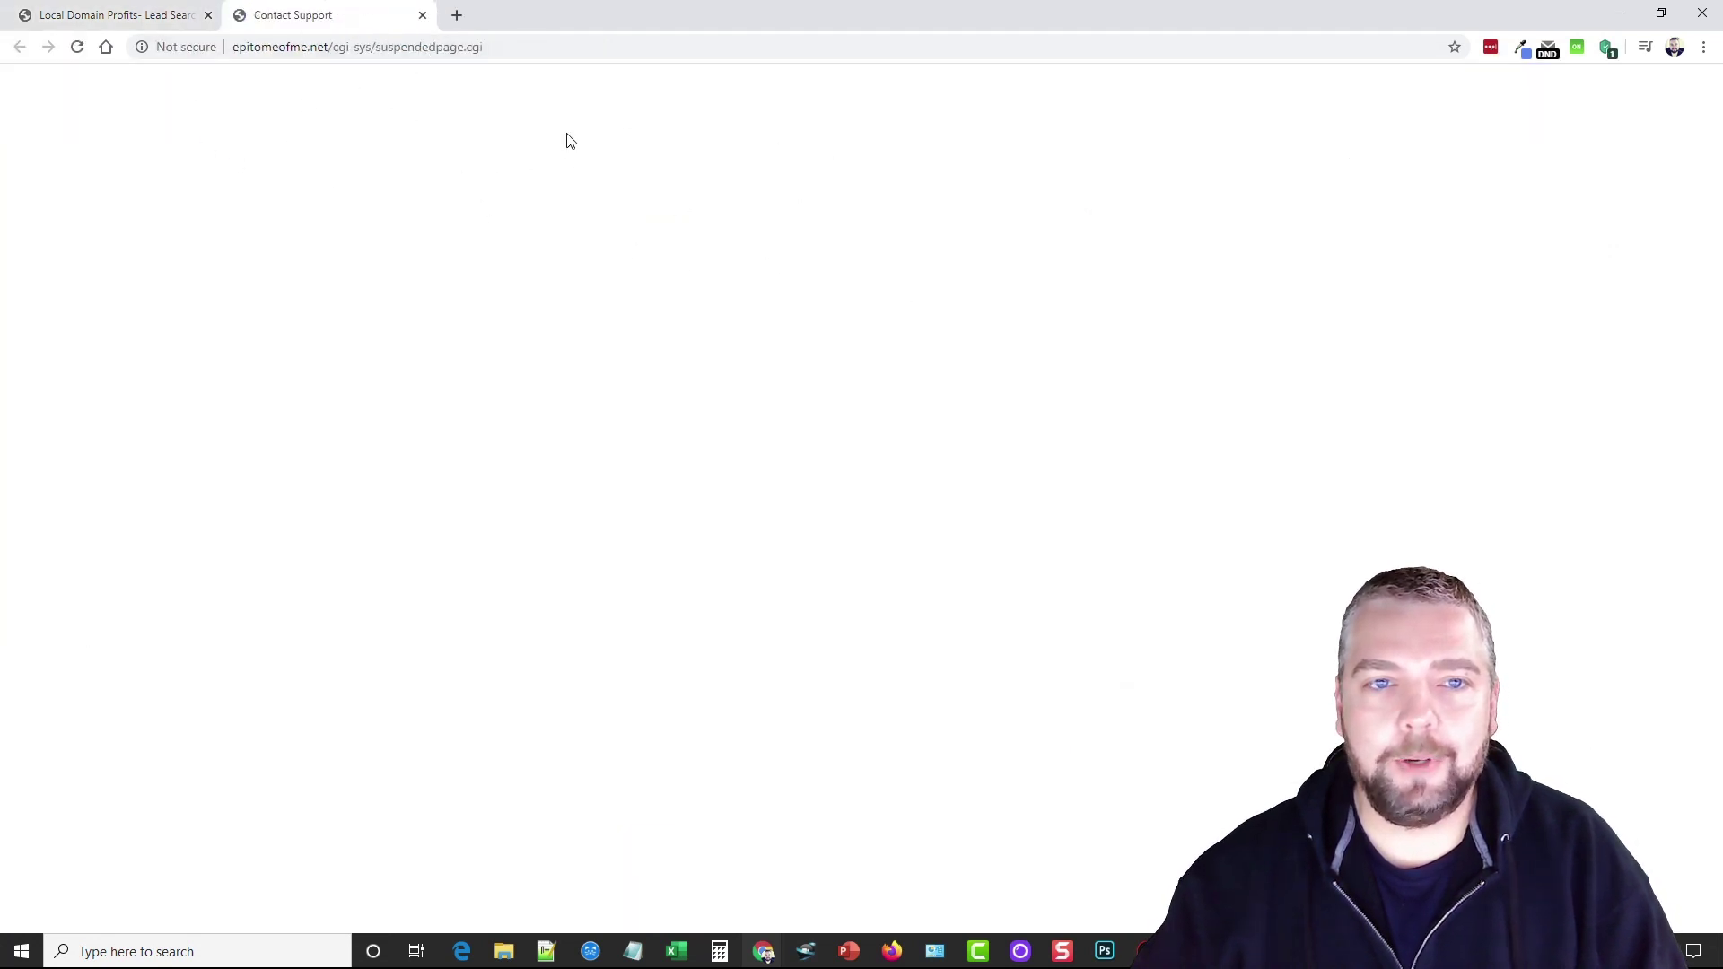
click(420, 14)
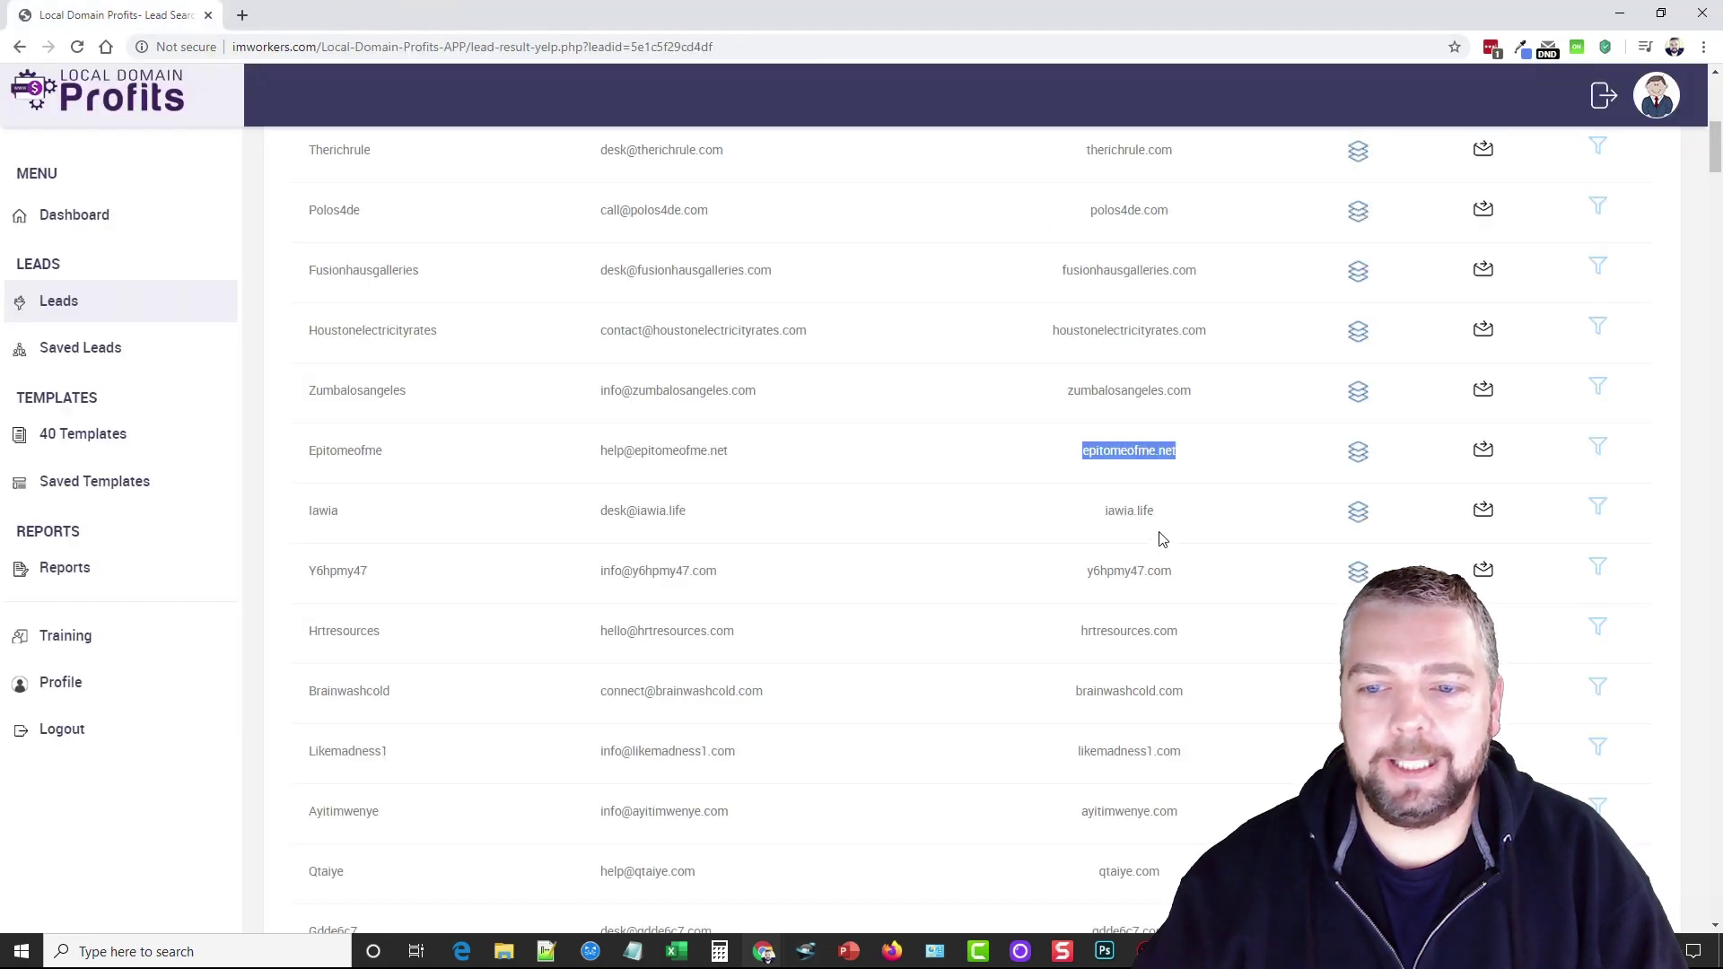
scroll(1187, 582, down, 3)
scroll(1177, 604, down, 4)
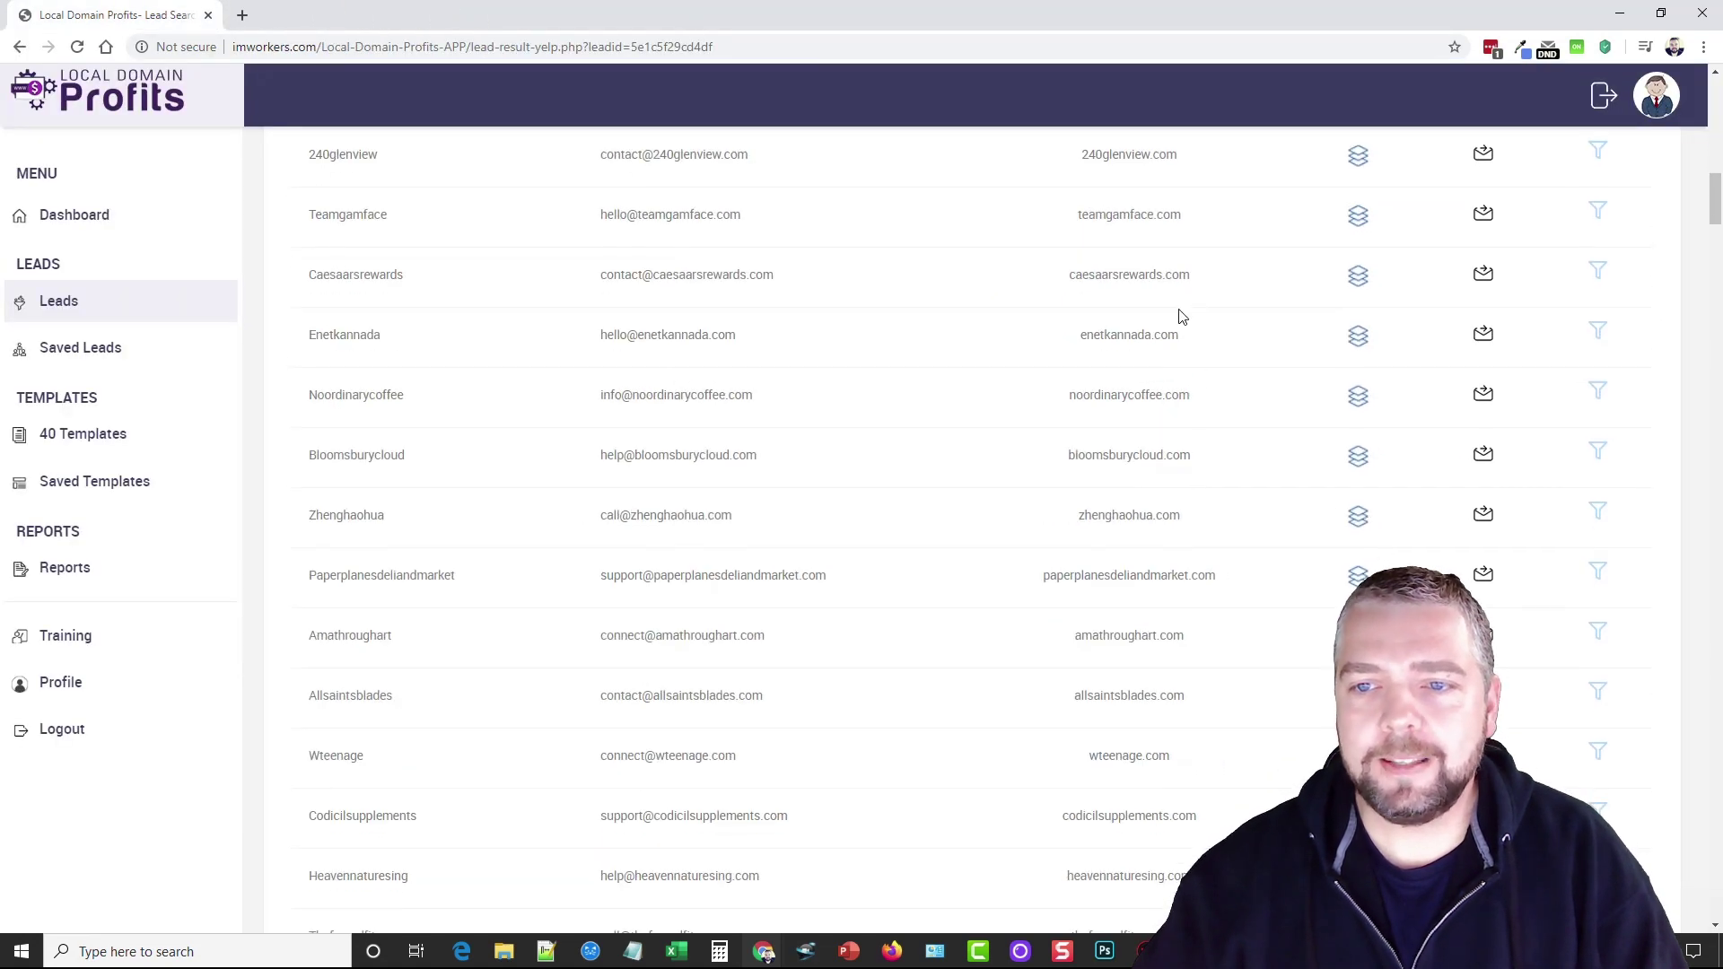
drag(1197, 281, 1045, 285)
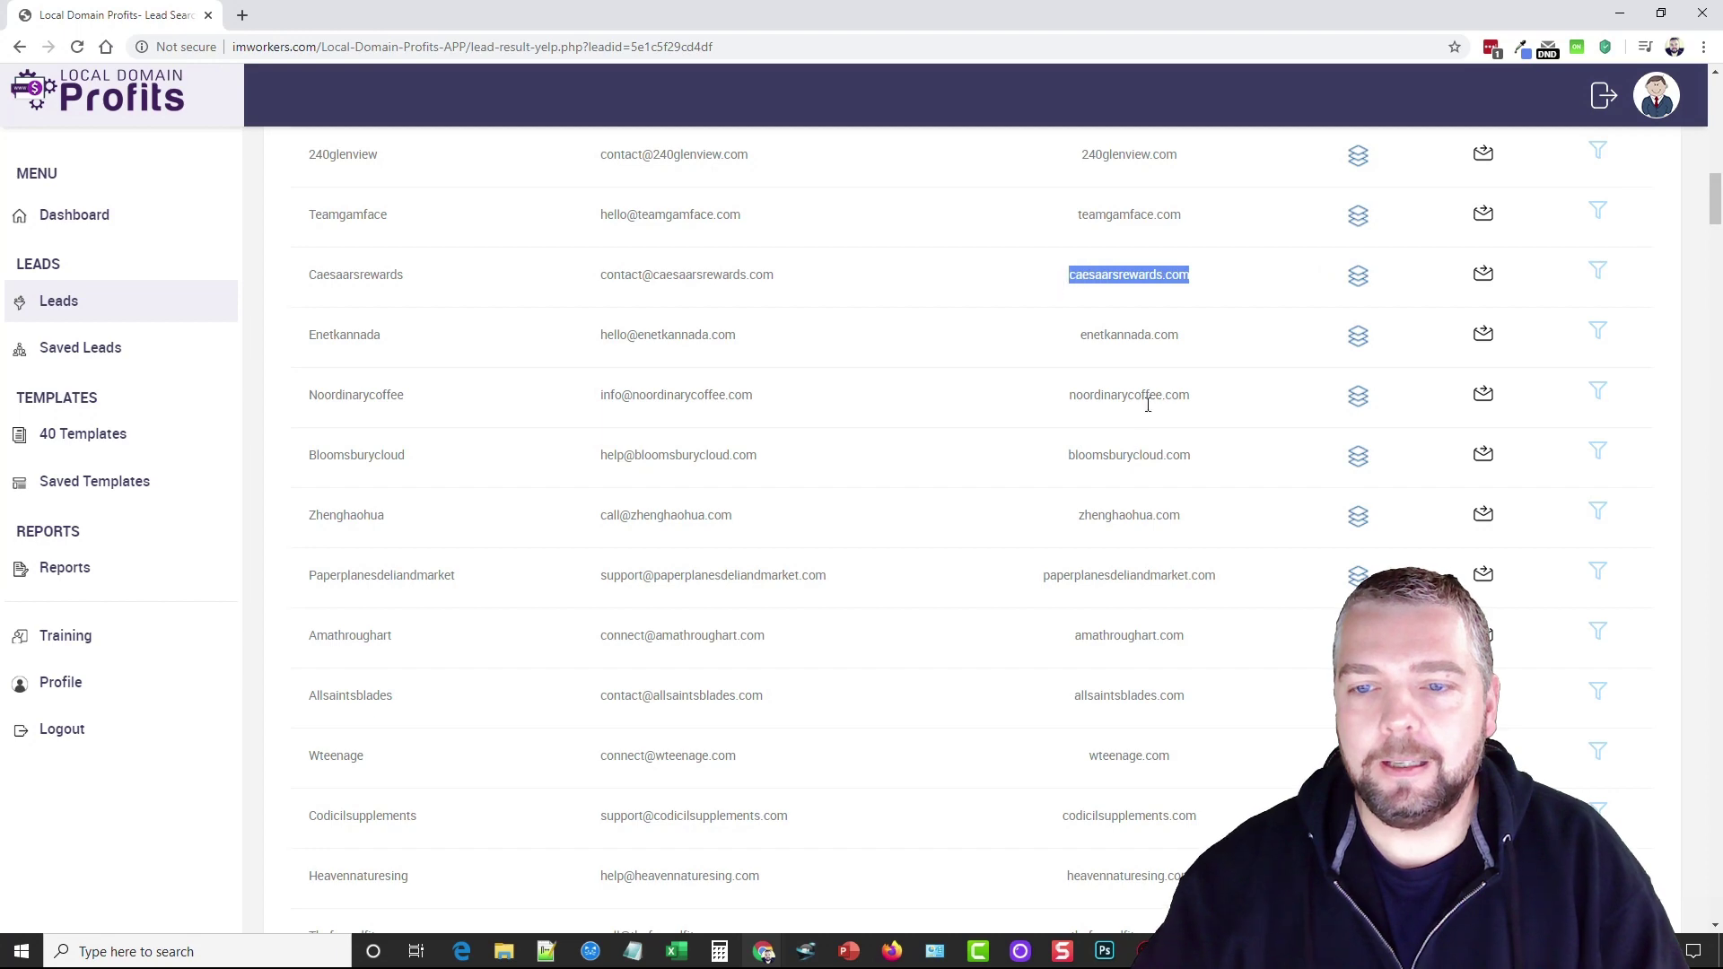
scroll(1146, 393, down, 2)
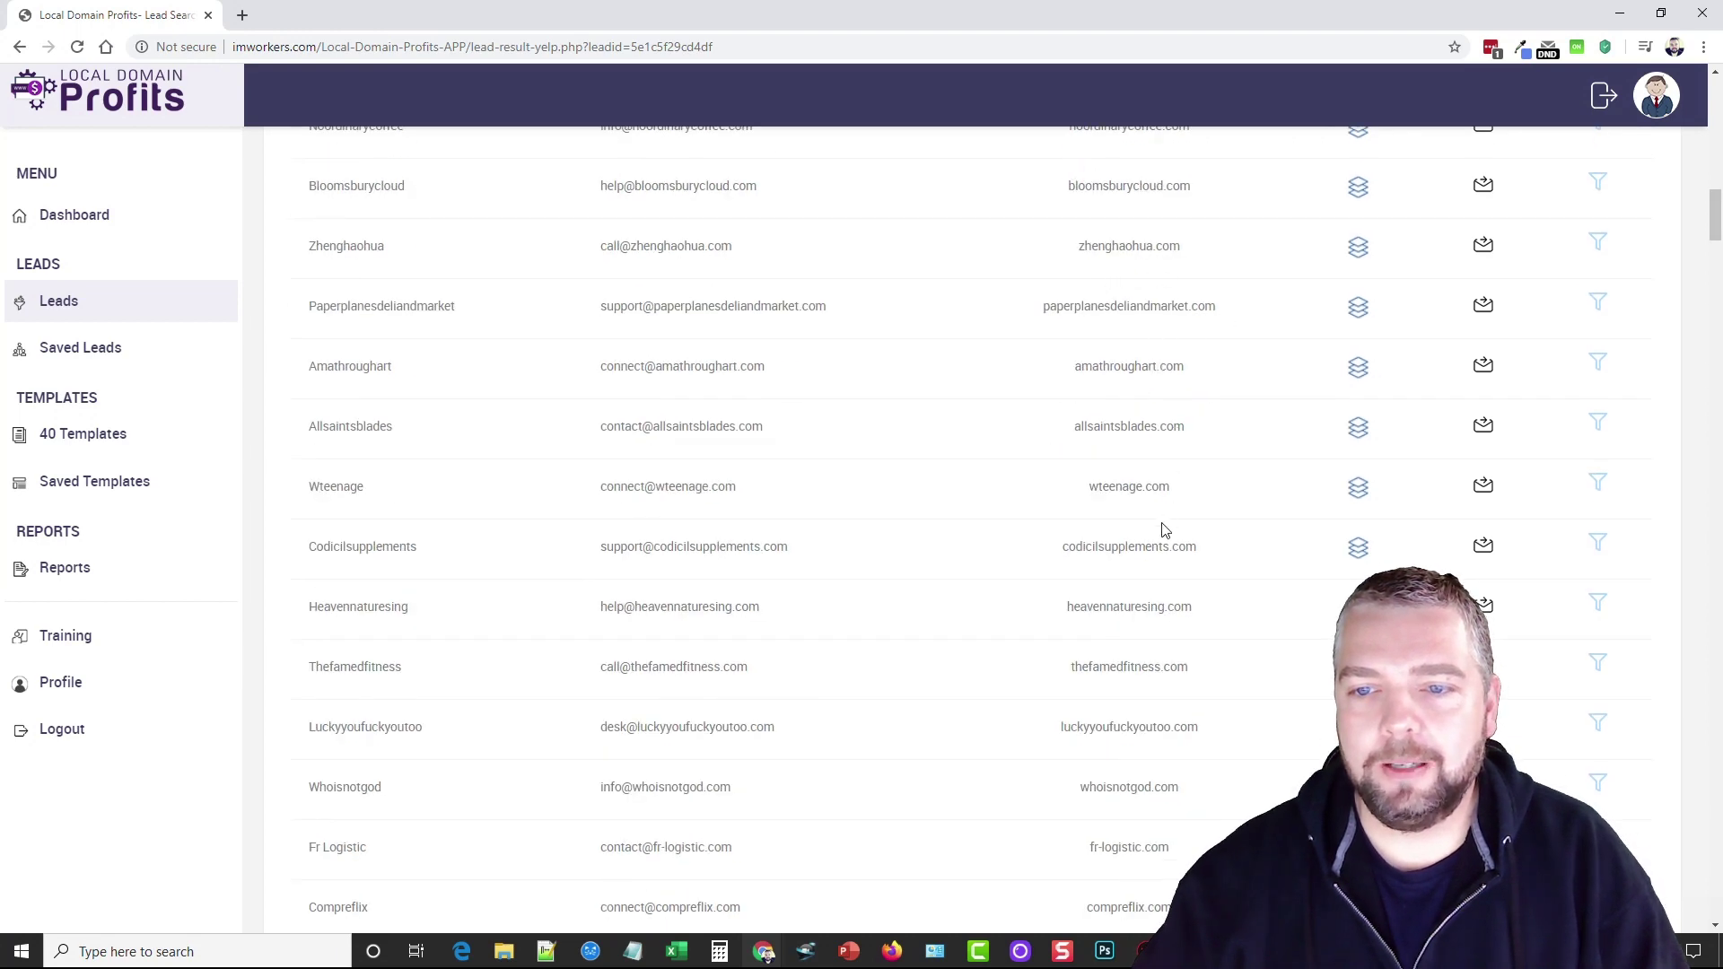
scroll(1160, 532, down, 2)
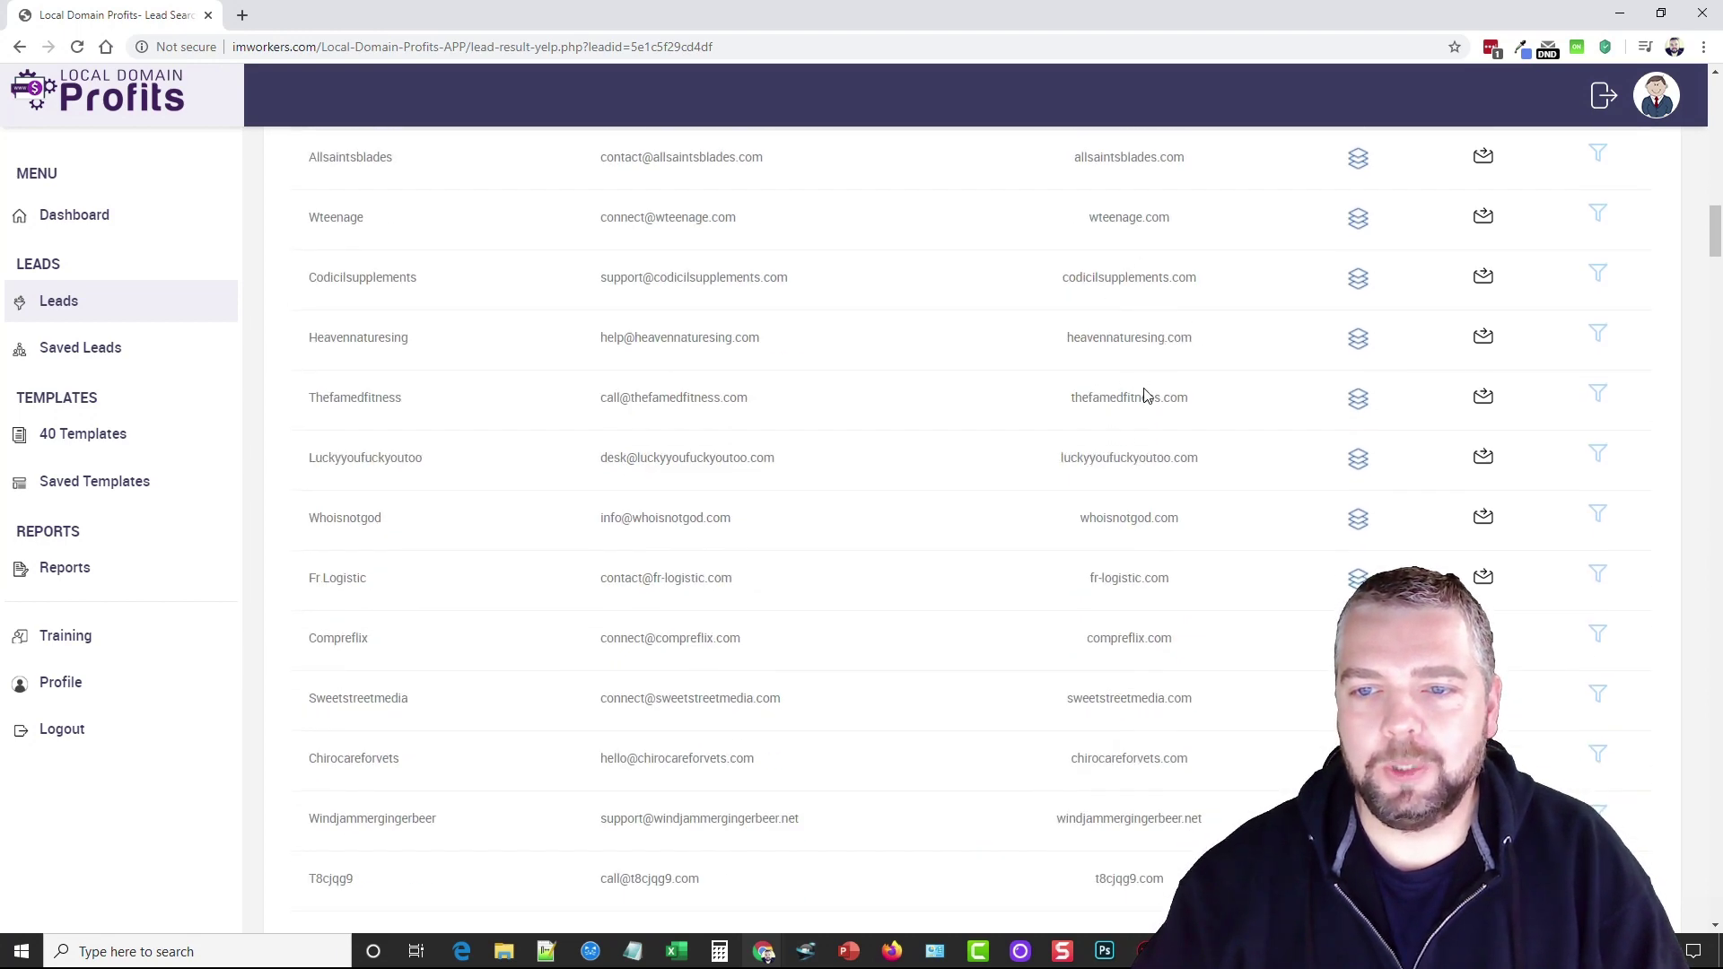
scroll(1091, 552, down, 2)
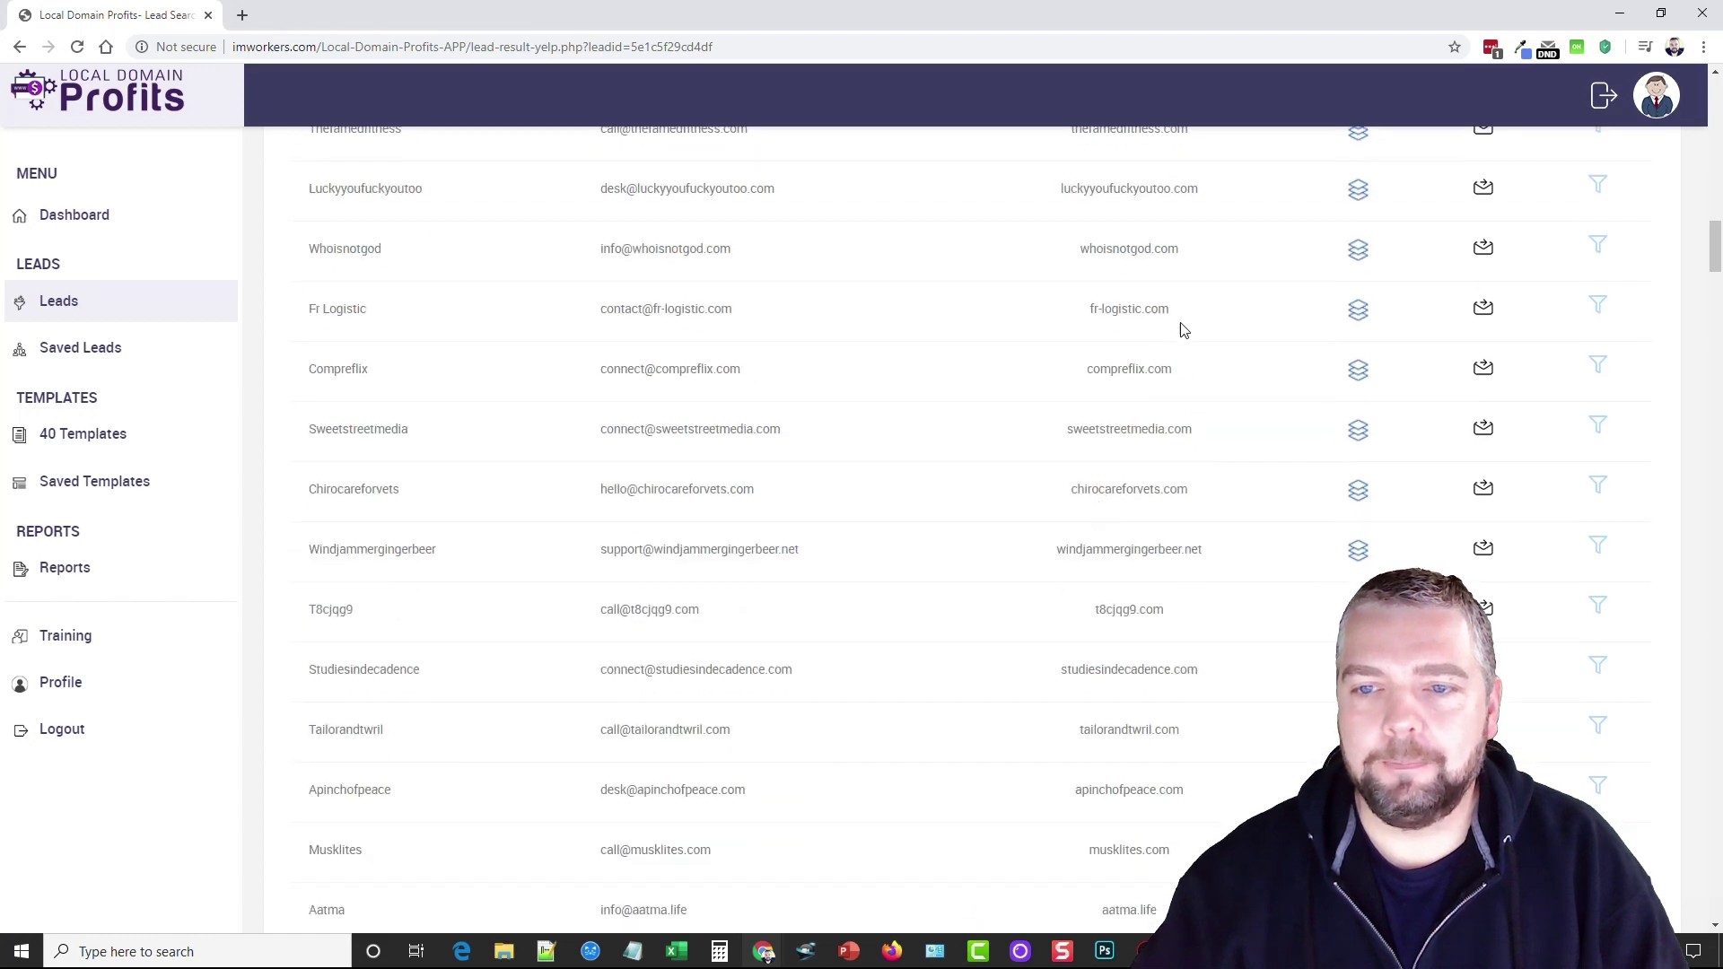
scroll(1151, 445, down, 2)
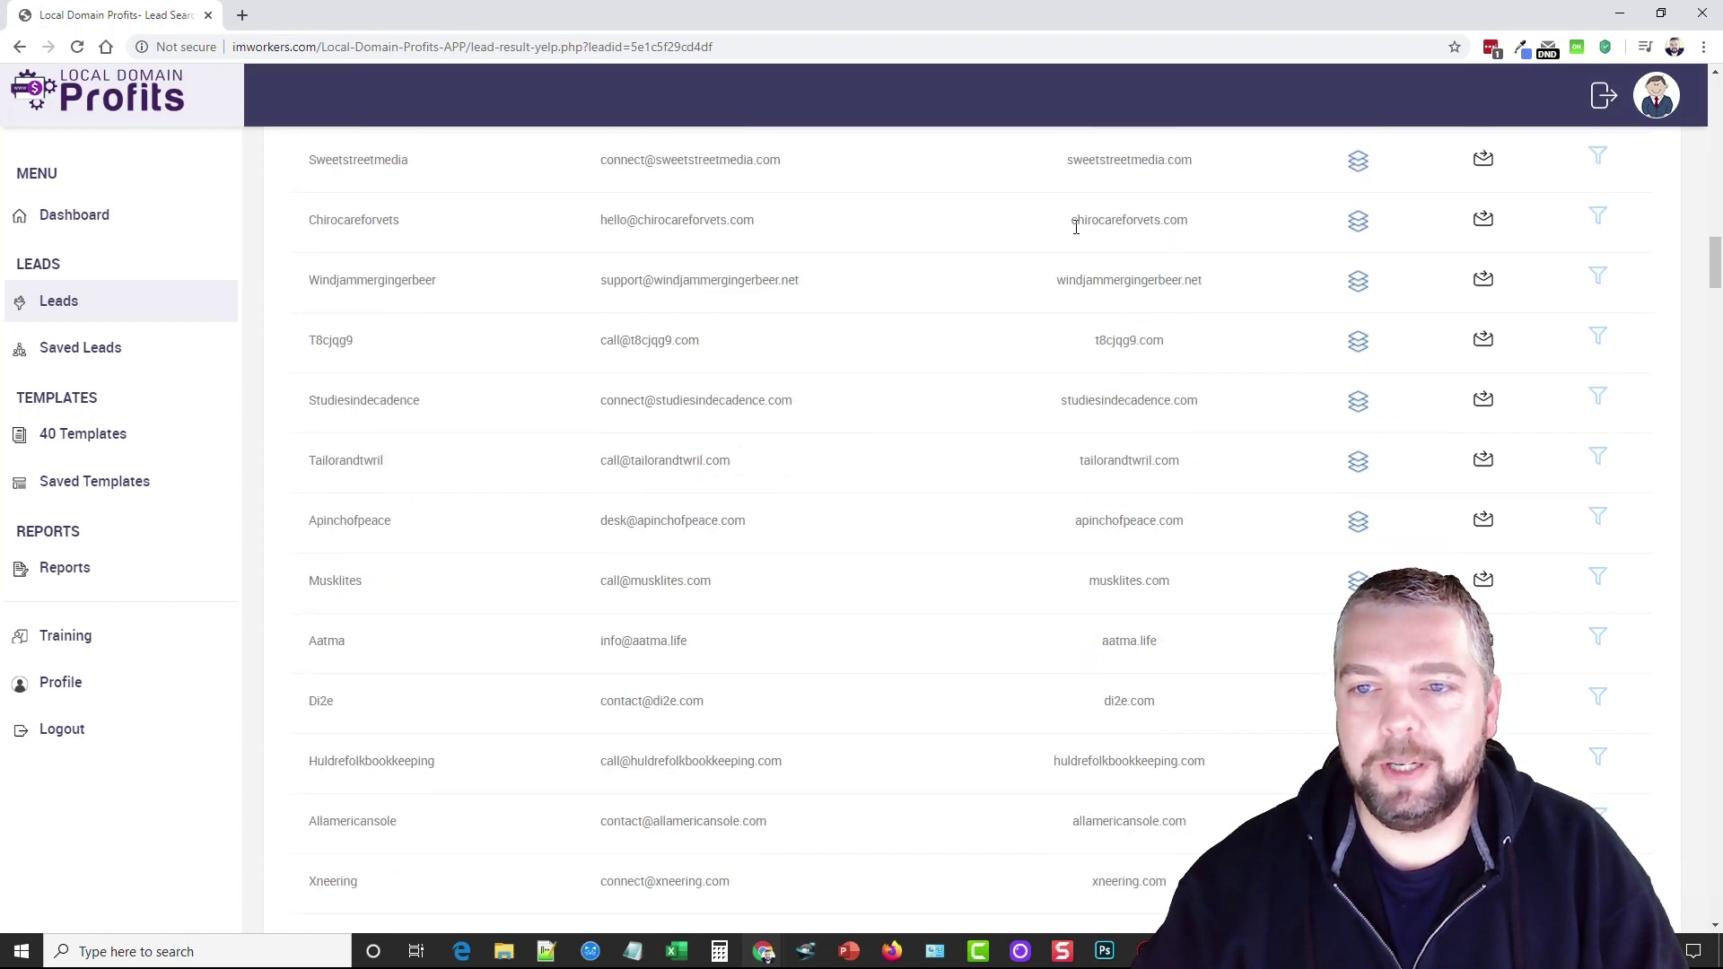
drag(1188, 229, 1074, 223)
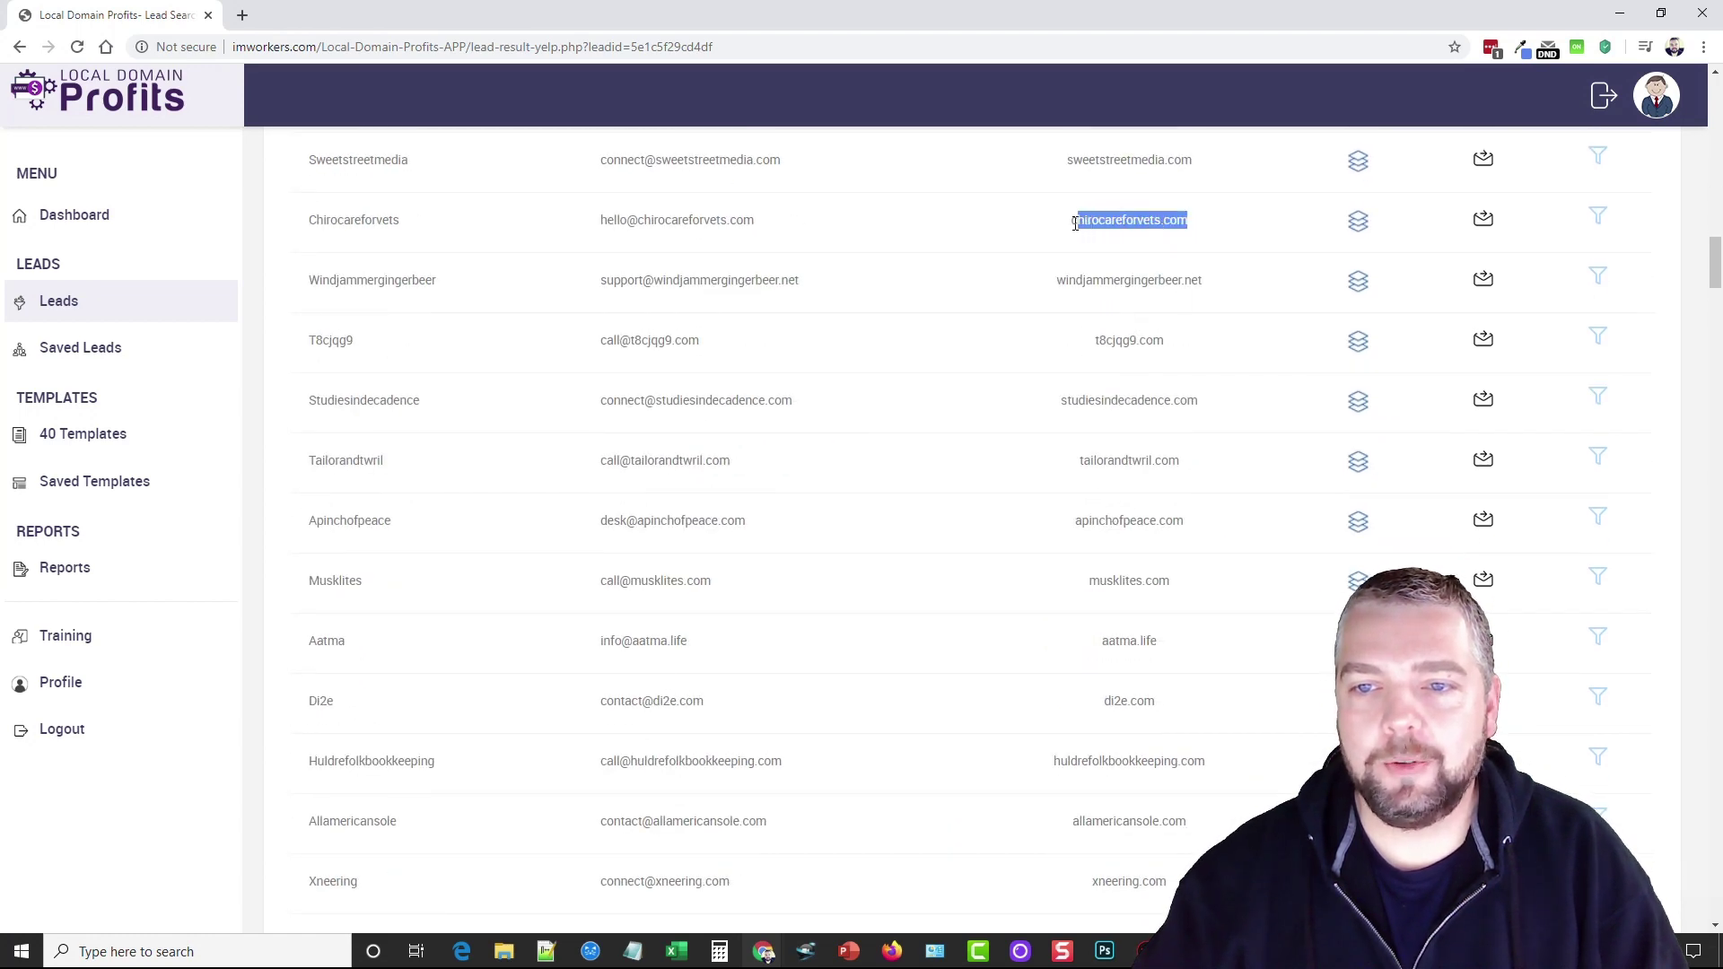
right_click(1077, 222)
click(1118, 255)
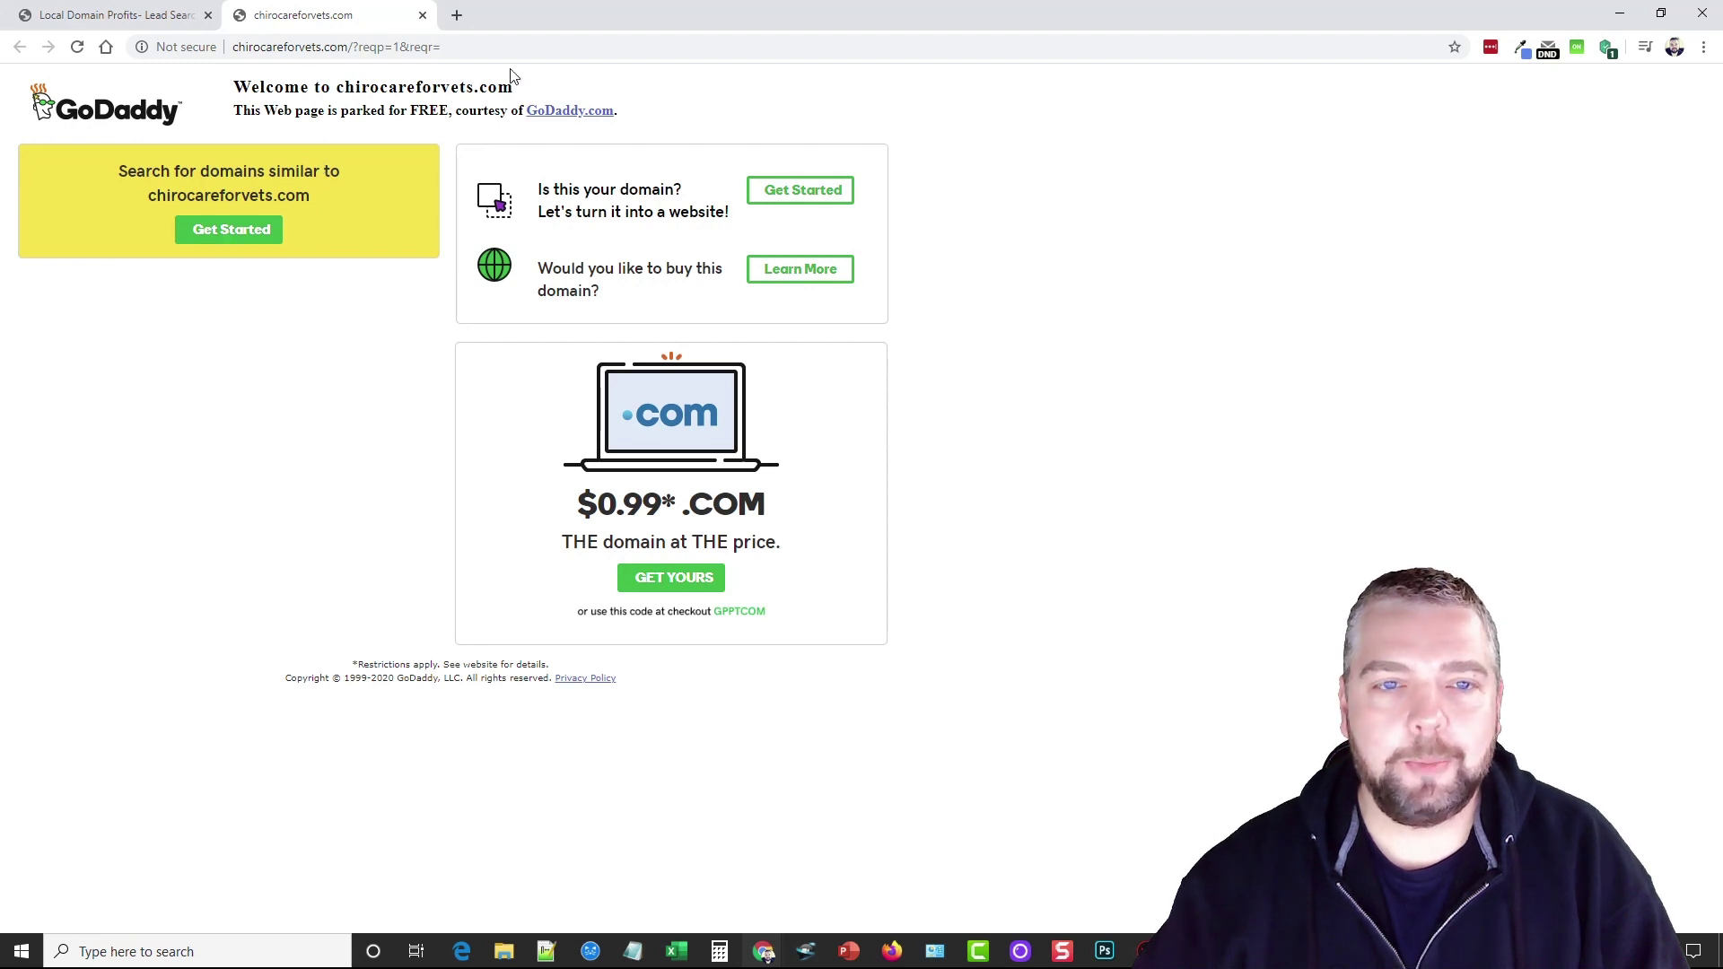
click(421, 15)
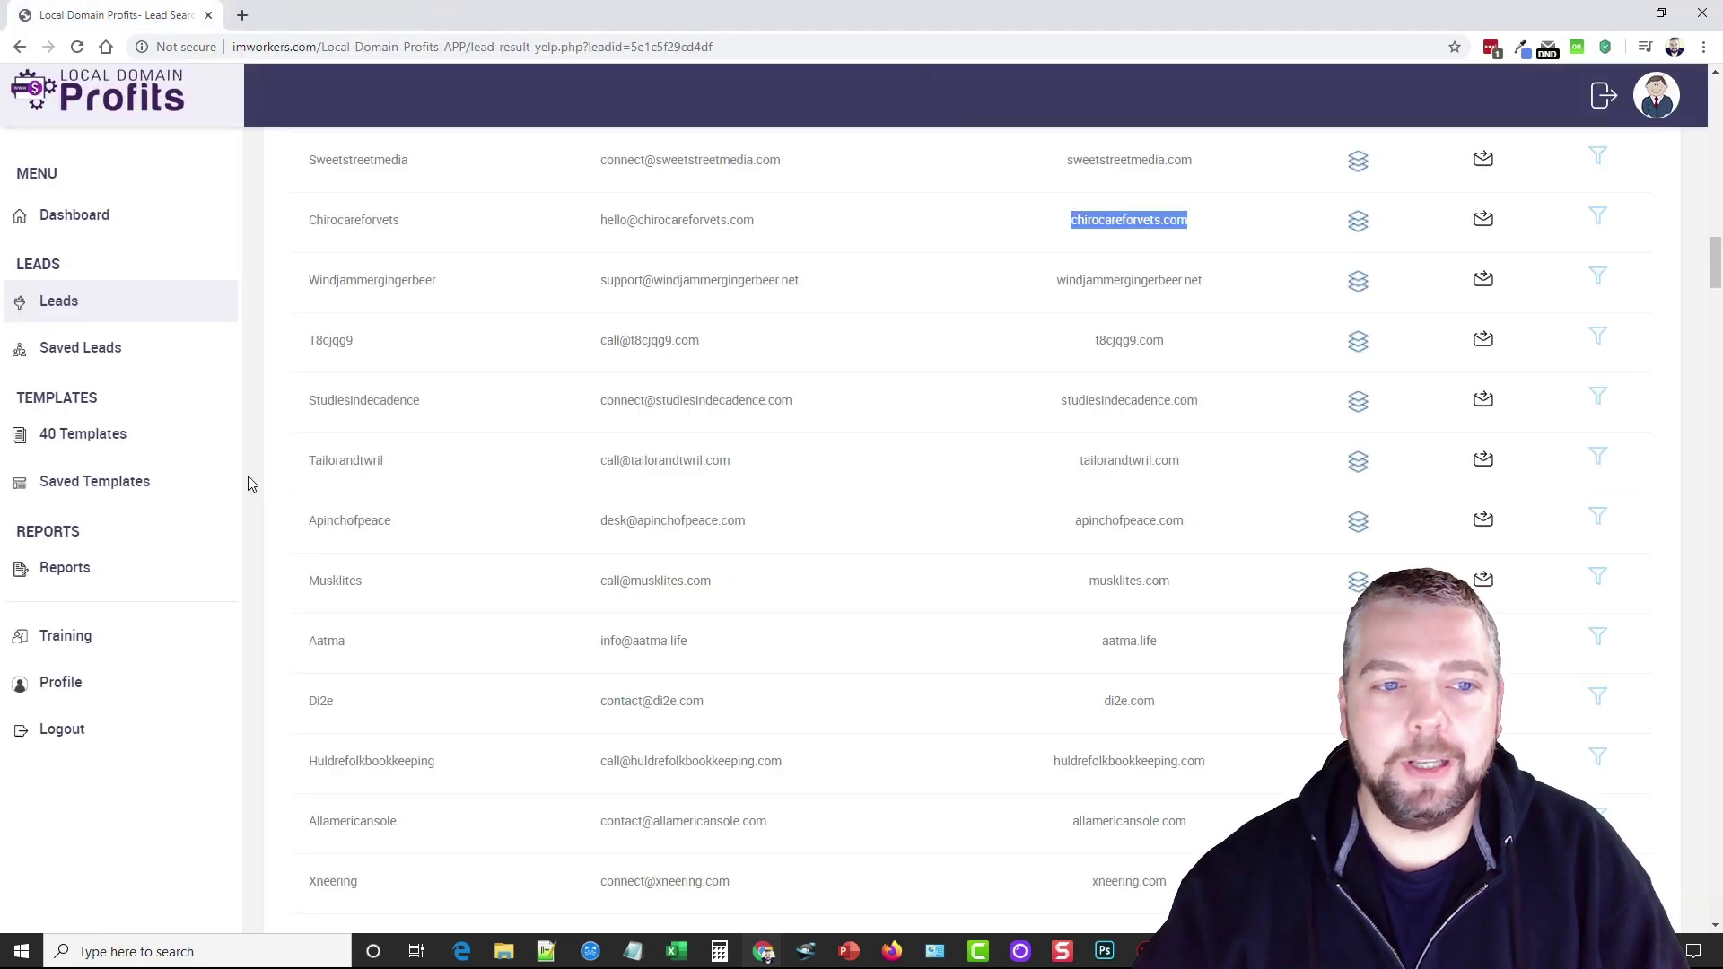
click(275, 563)
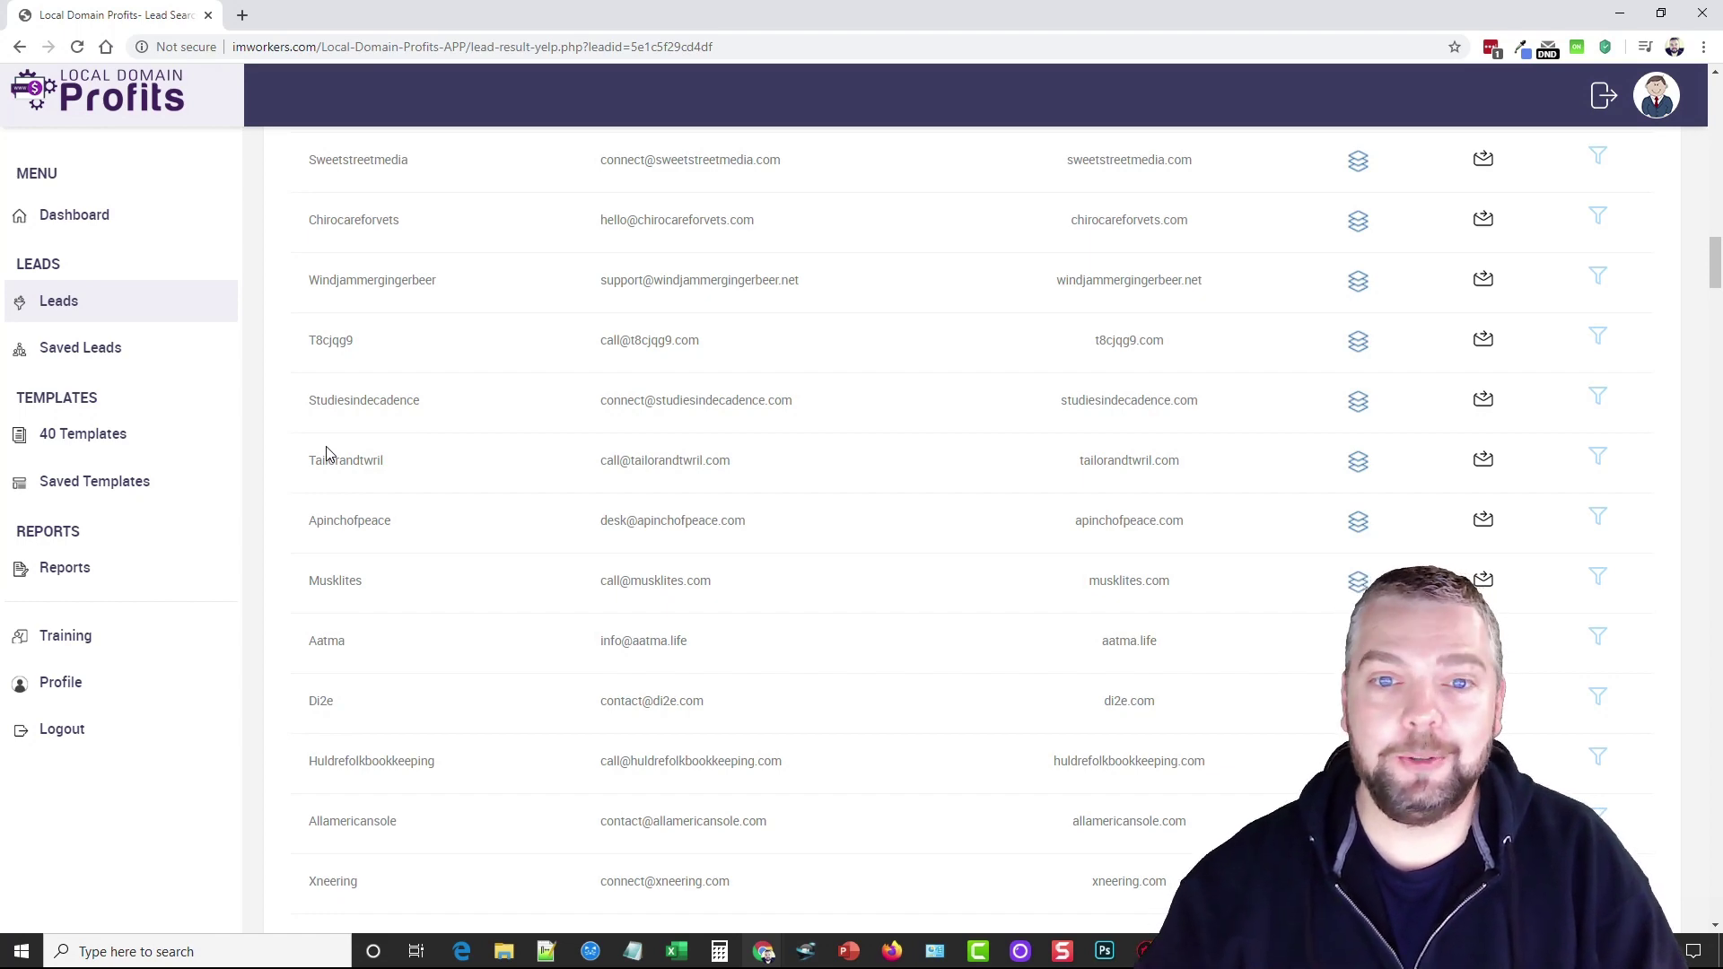
scroll(1269, 473, down, 5)
scroll(1341, 470, down, 5)
scroll(1363, 465, down, 5)
scroll(1364, 465, up, 5)
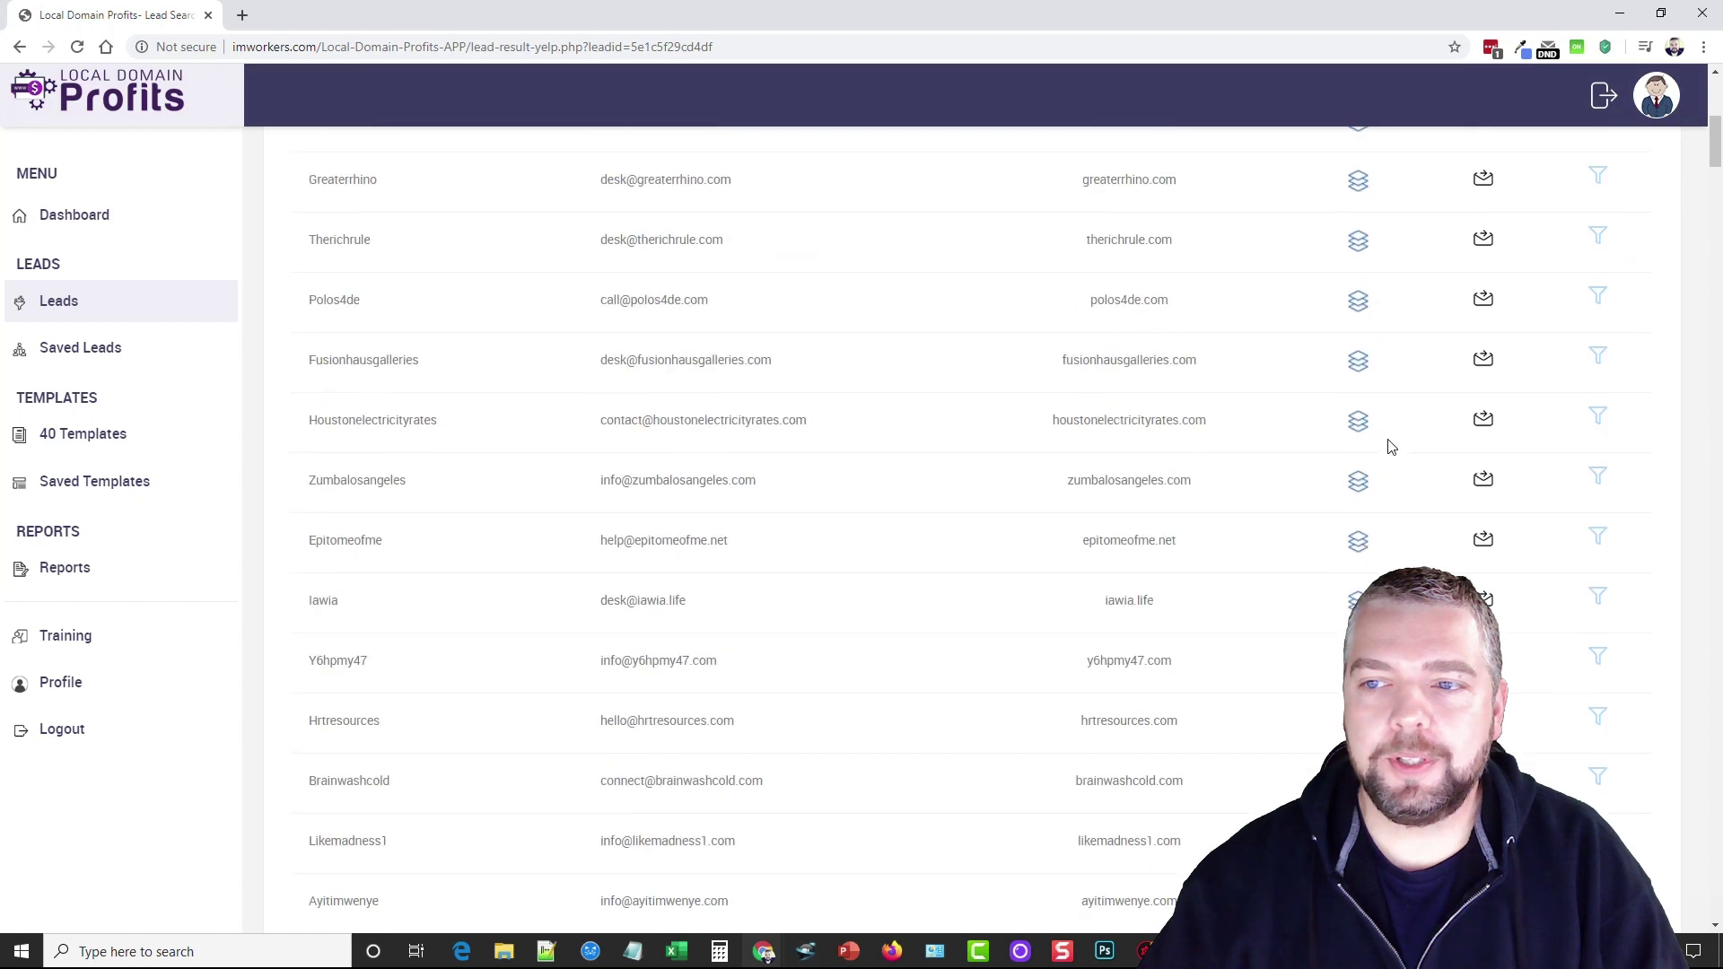
scroll(1387, 444, up, 5)
scroll(1366, 412, up, 3)
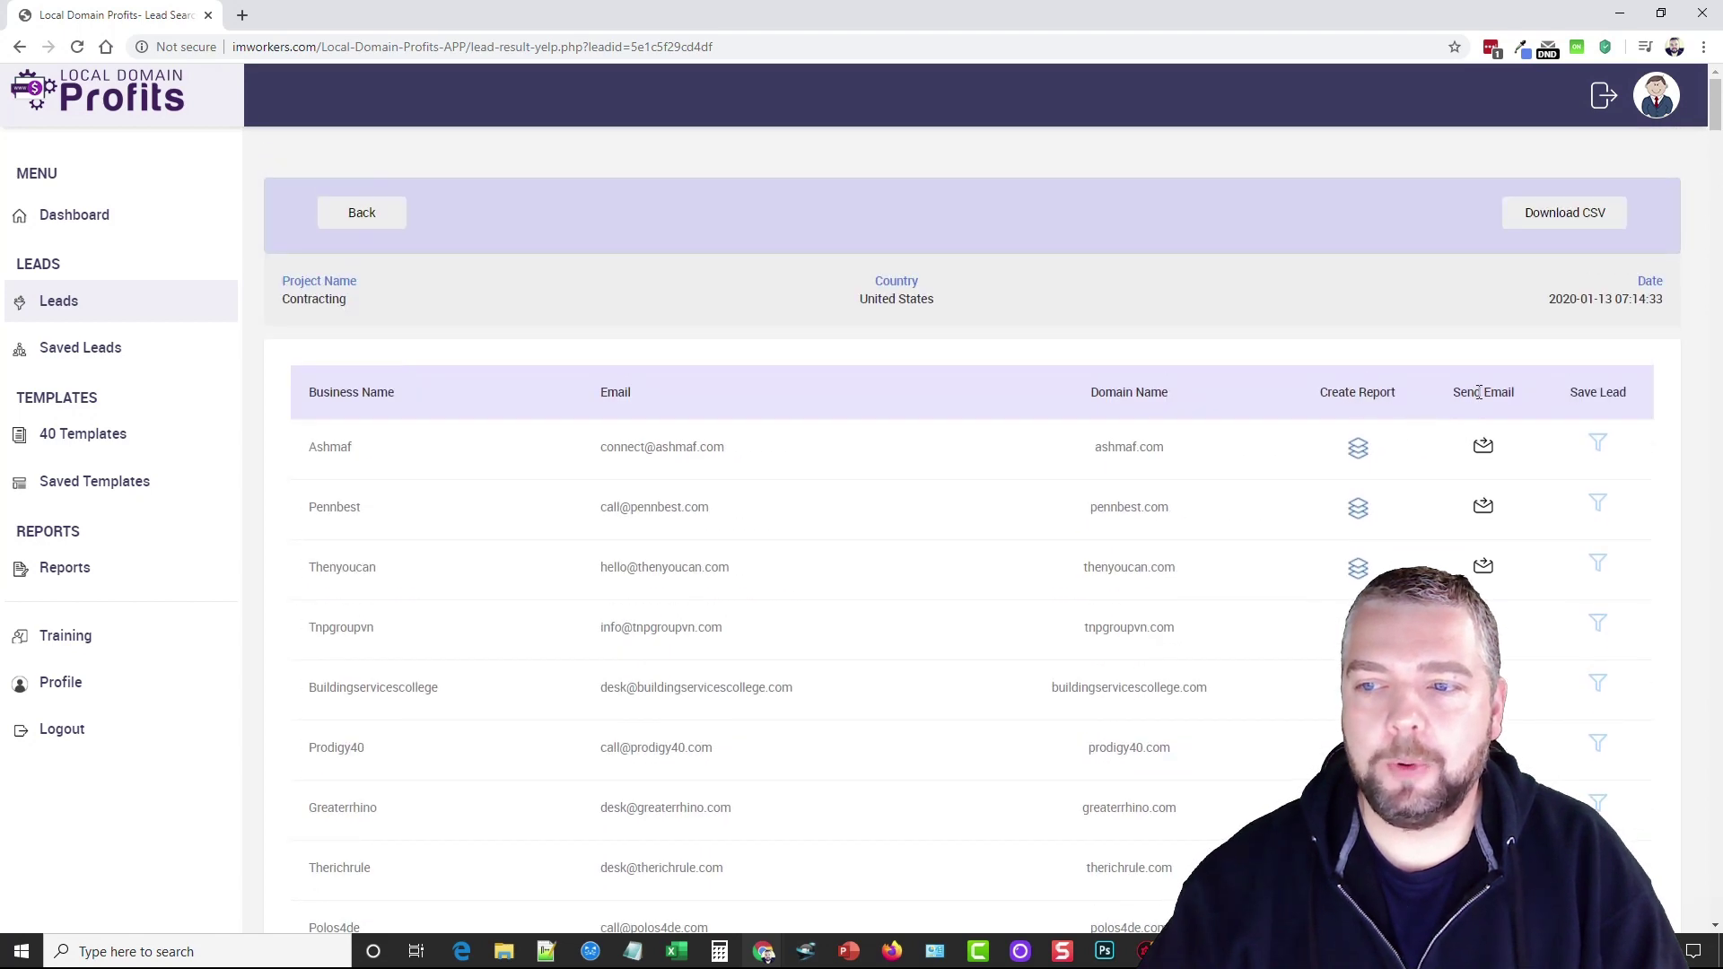
scroll(1189, 439, down, 1)
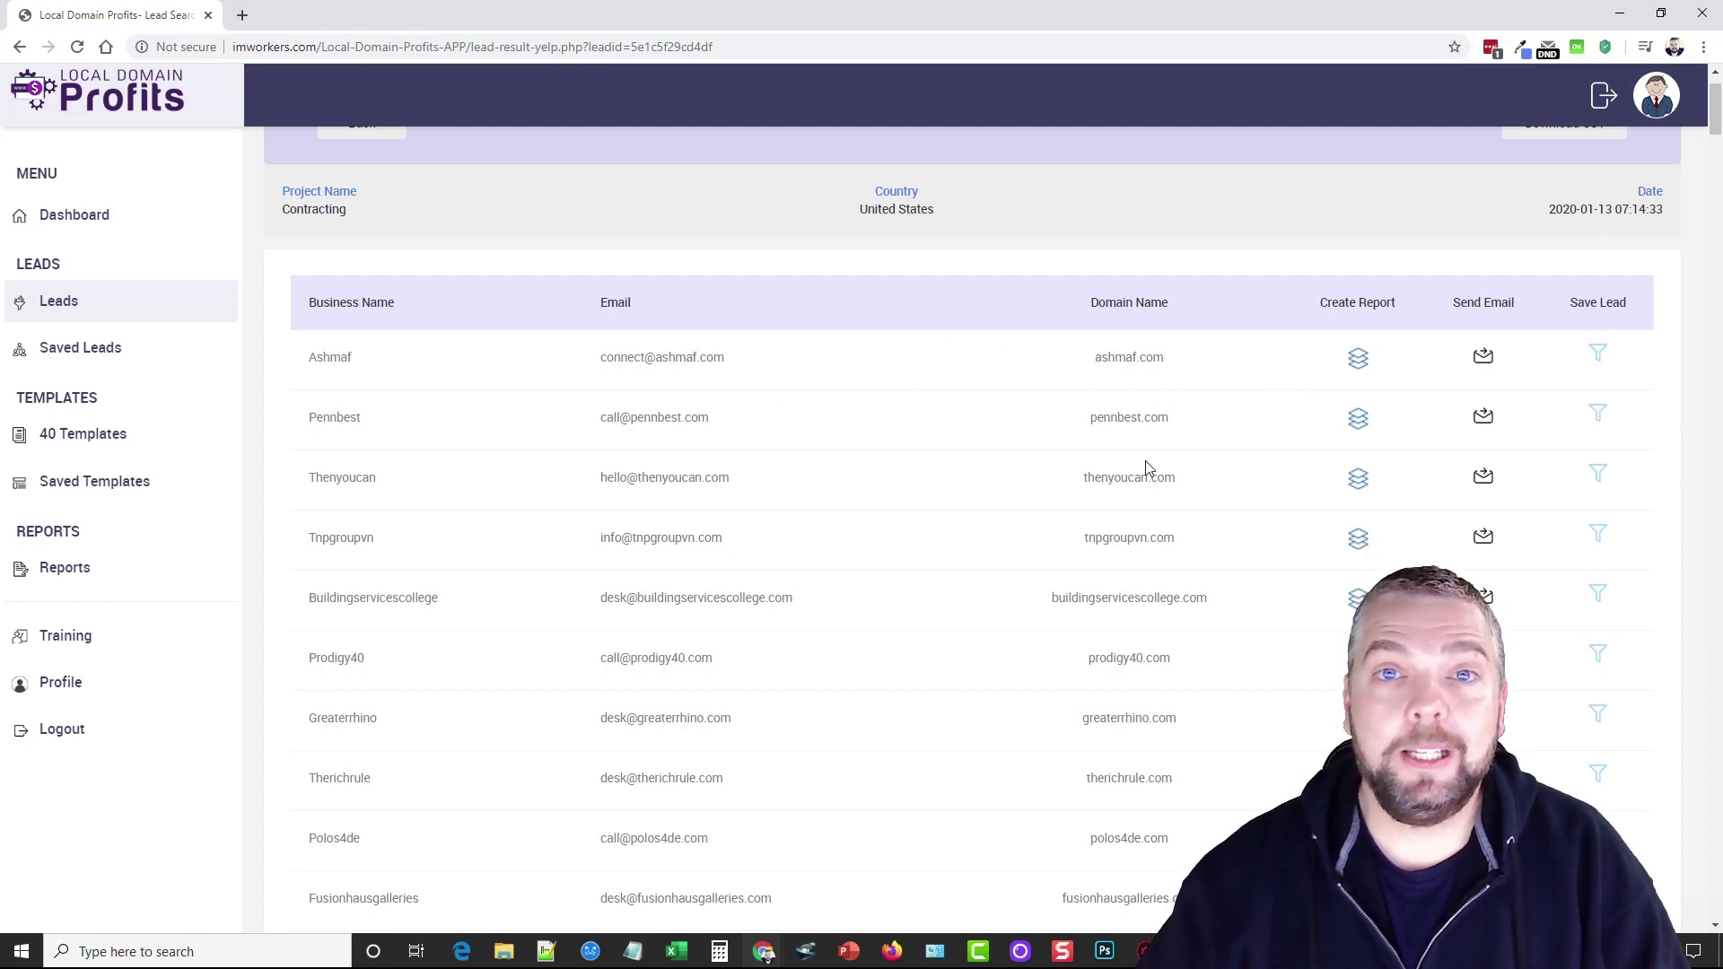
- Save Pennbest as a lead and start creating its report
click(1599, 418)
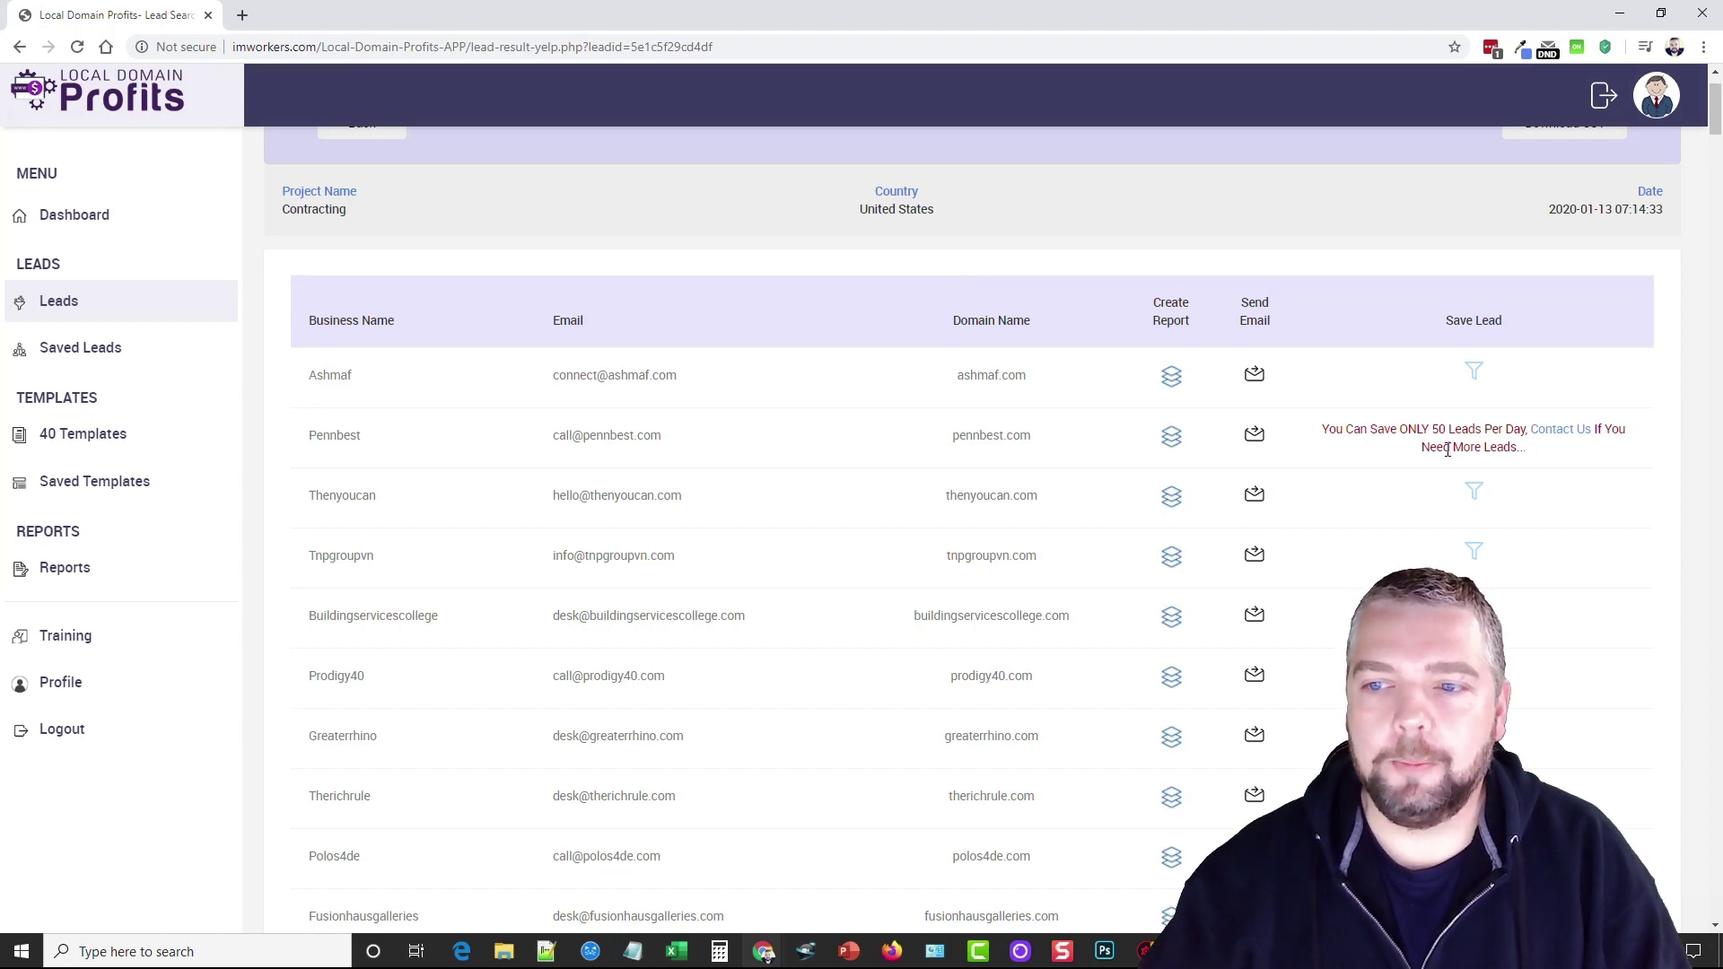
scroll(1386, 532, down, 2)
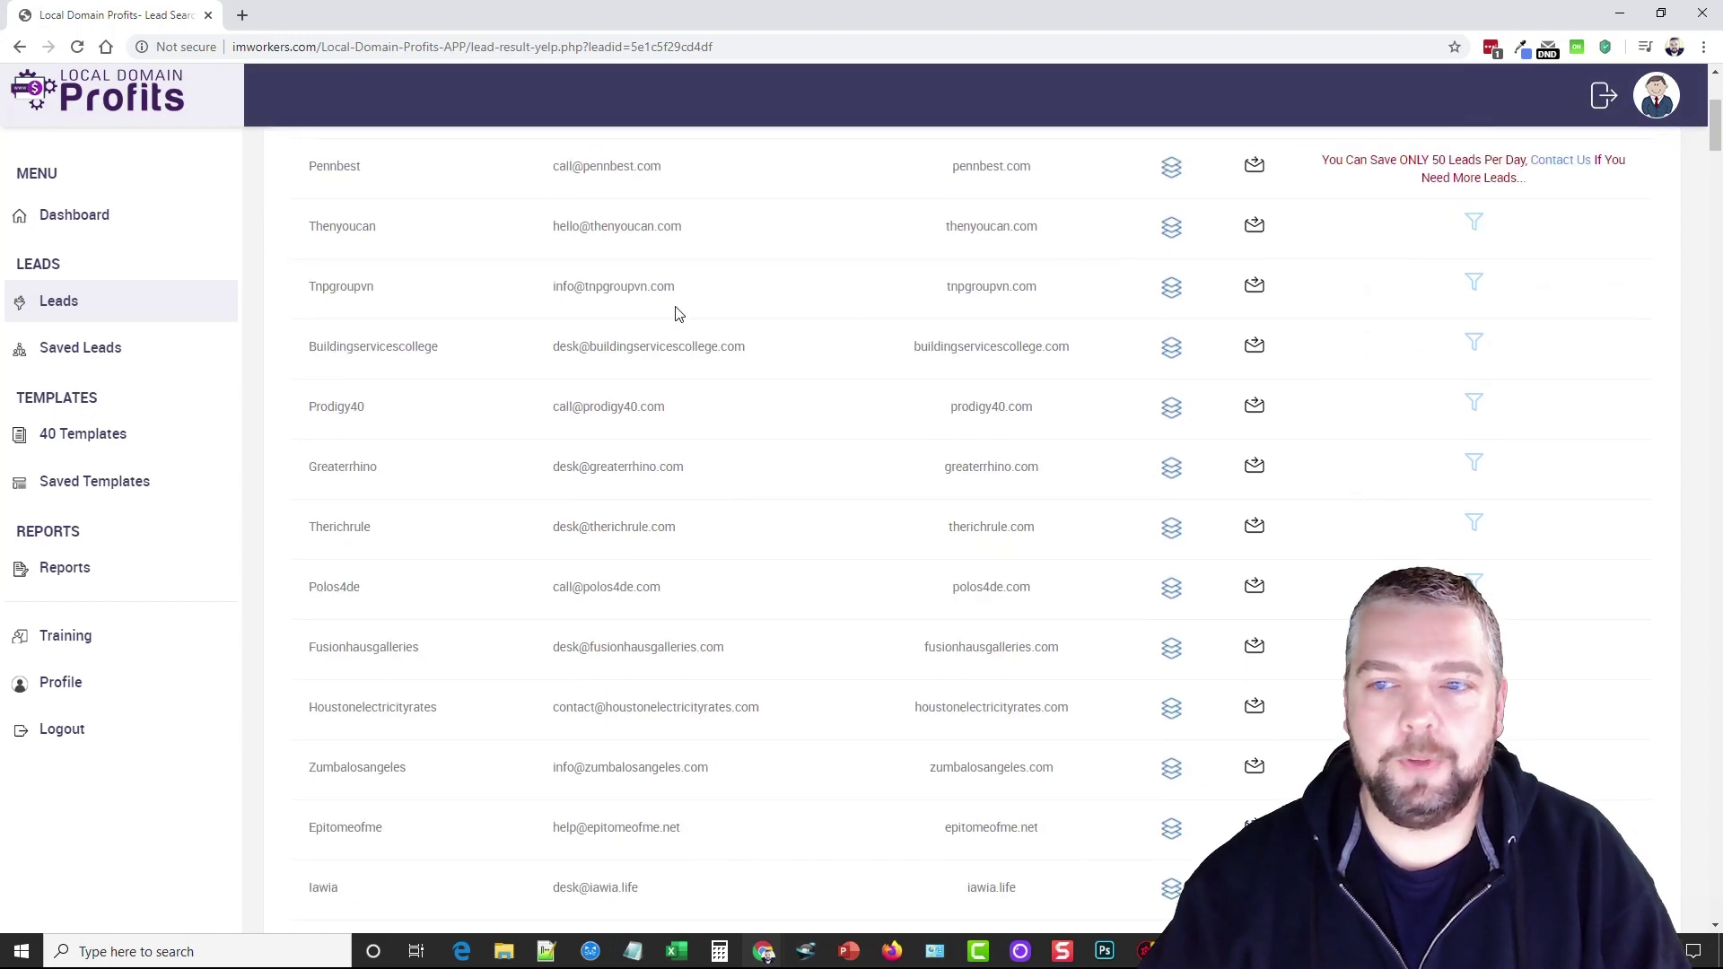
scroll(1362, 479, up, 2)
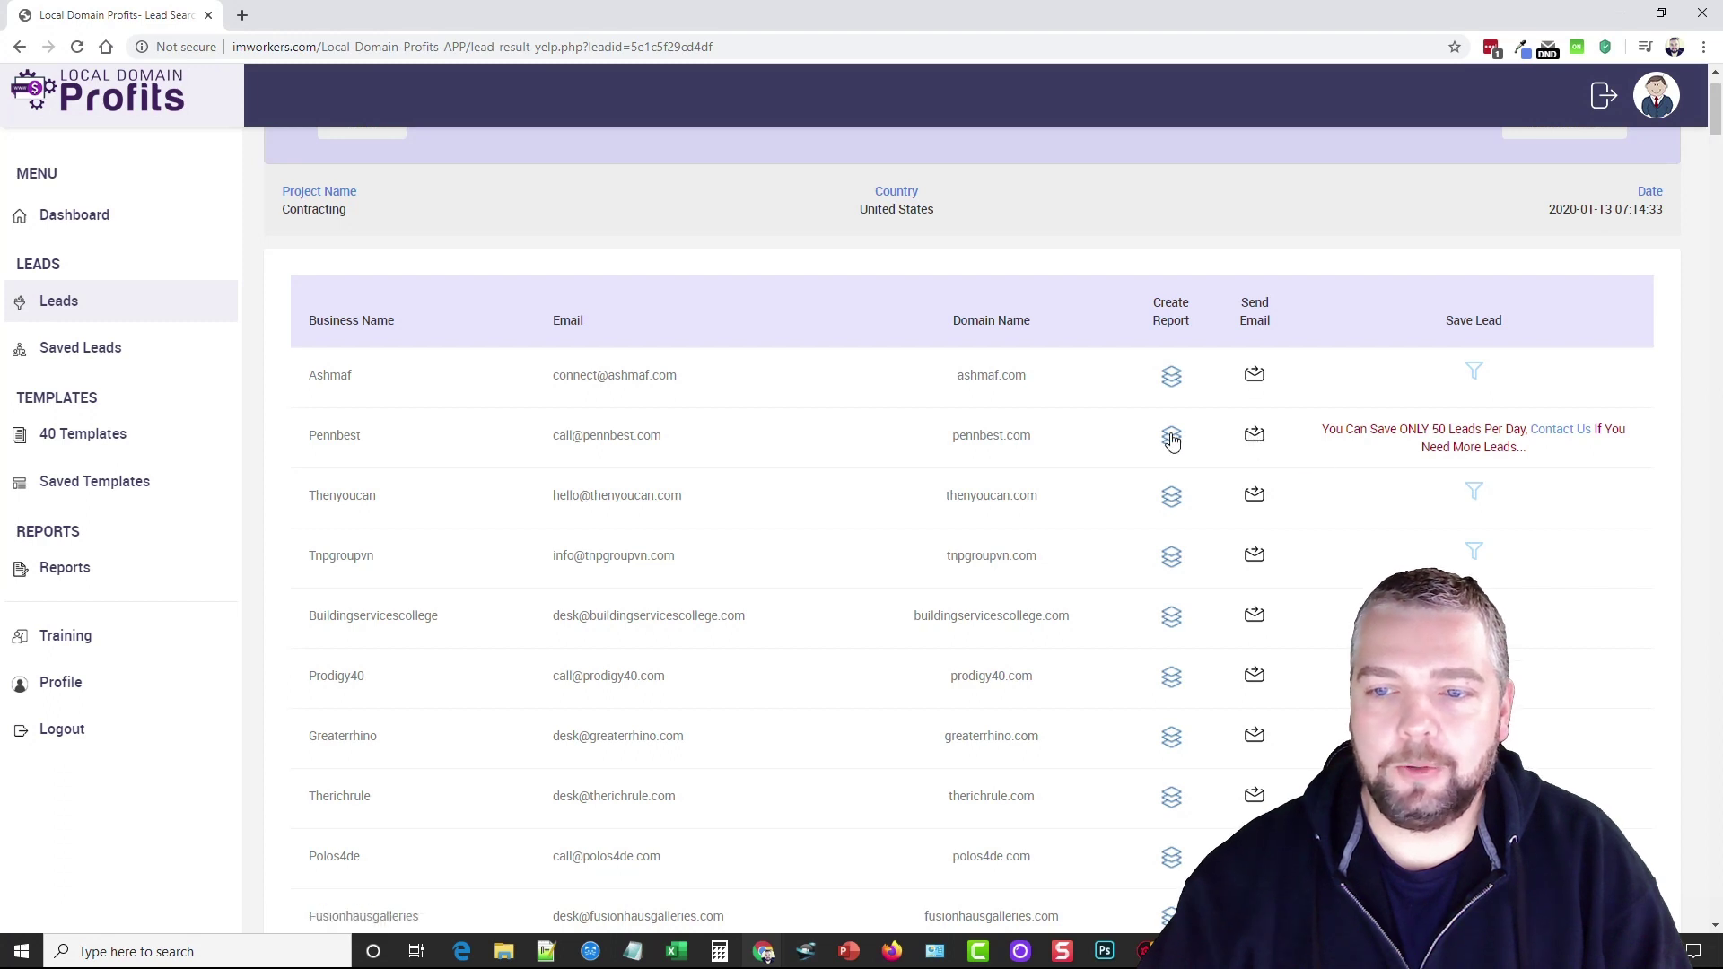
click(1171, 440)
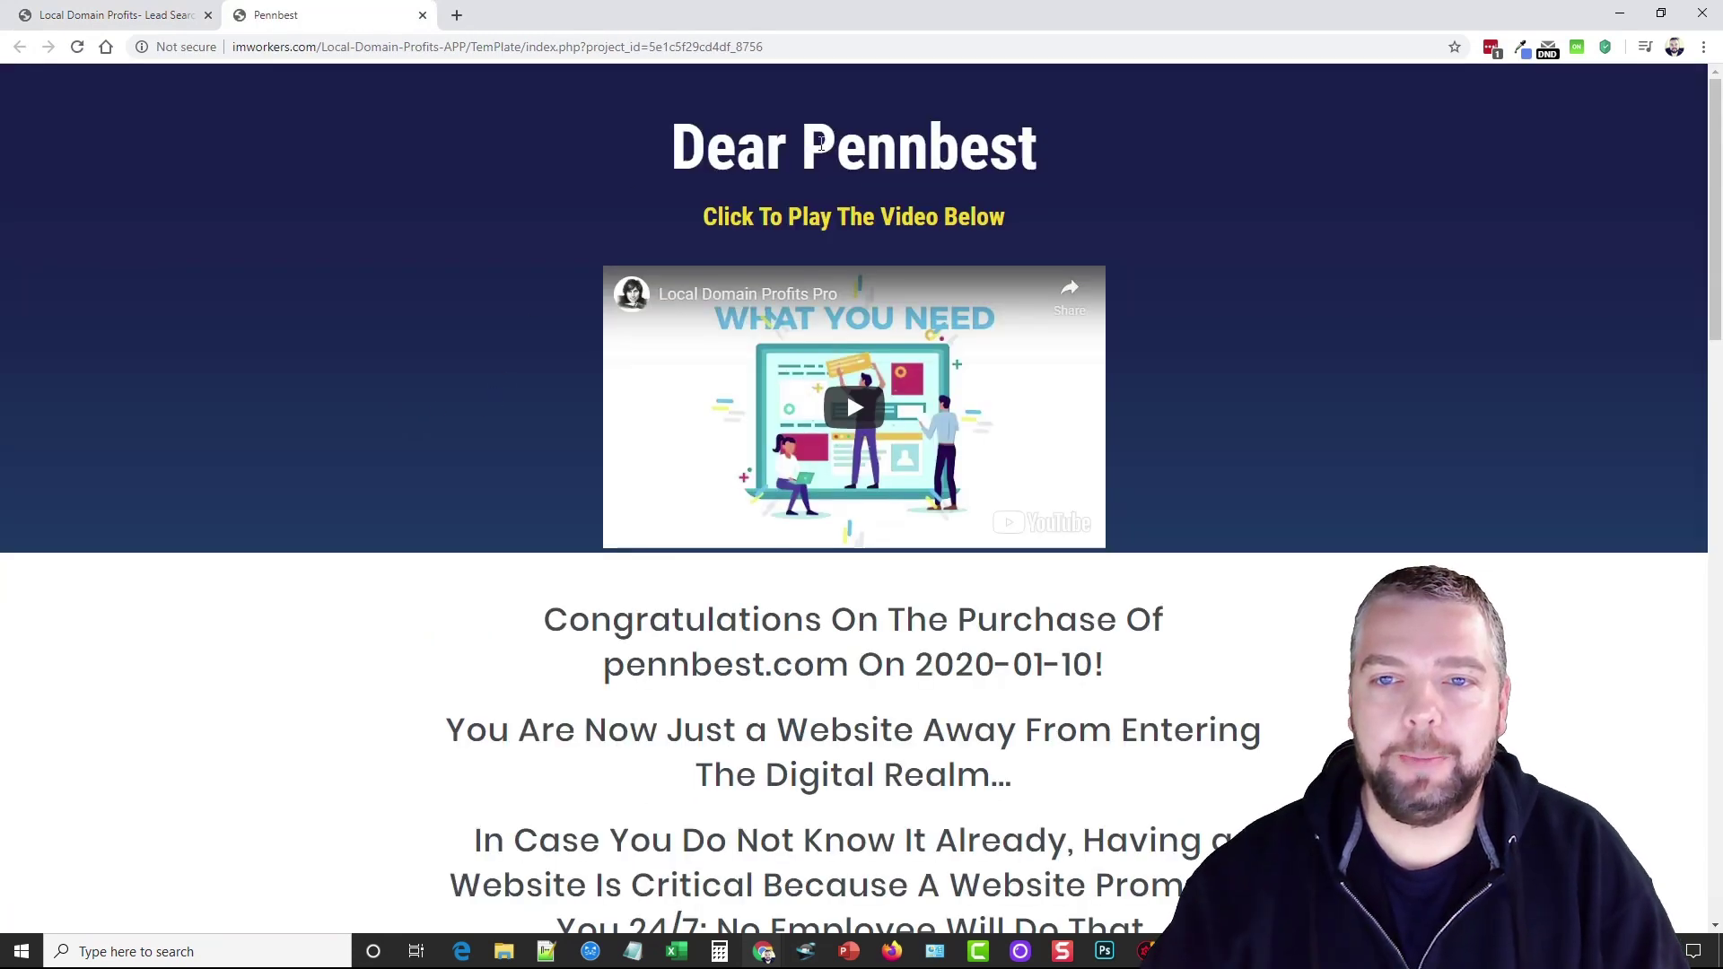
- Highlight Pennbest in the report heading and play then pause the intro video
drag(804, 148, 1037, 148)
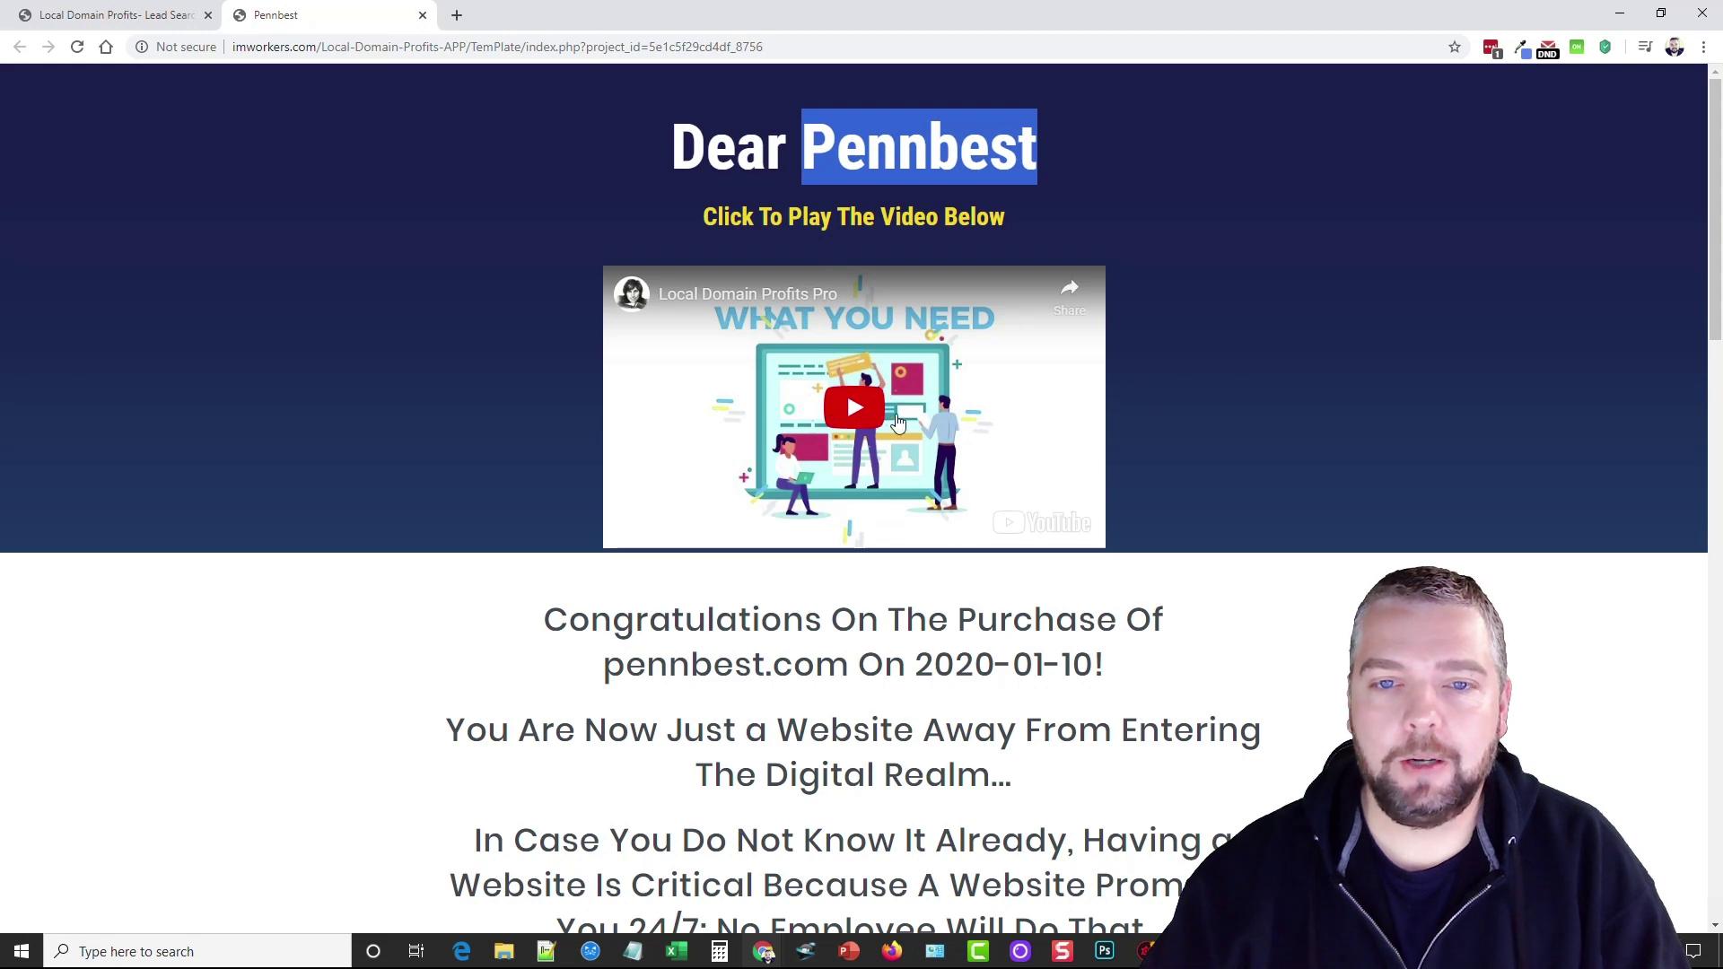
click(857, 411)
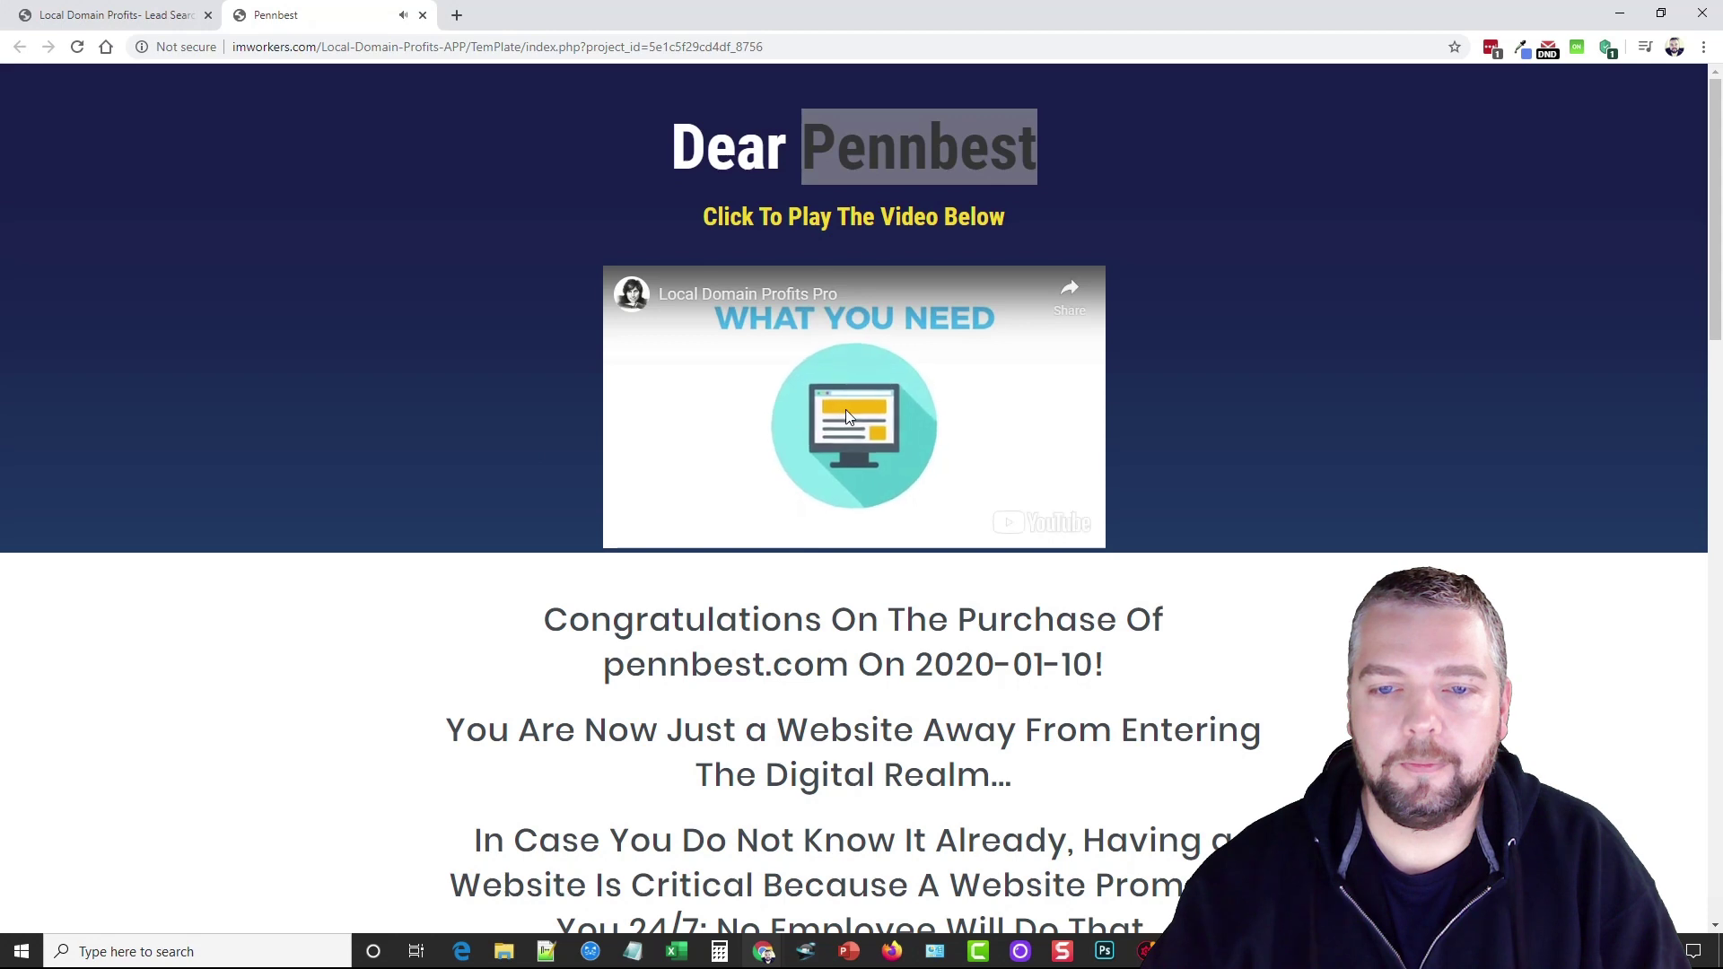
click(634, 429)
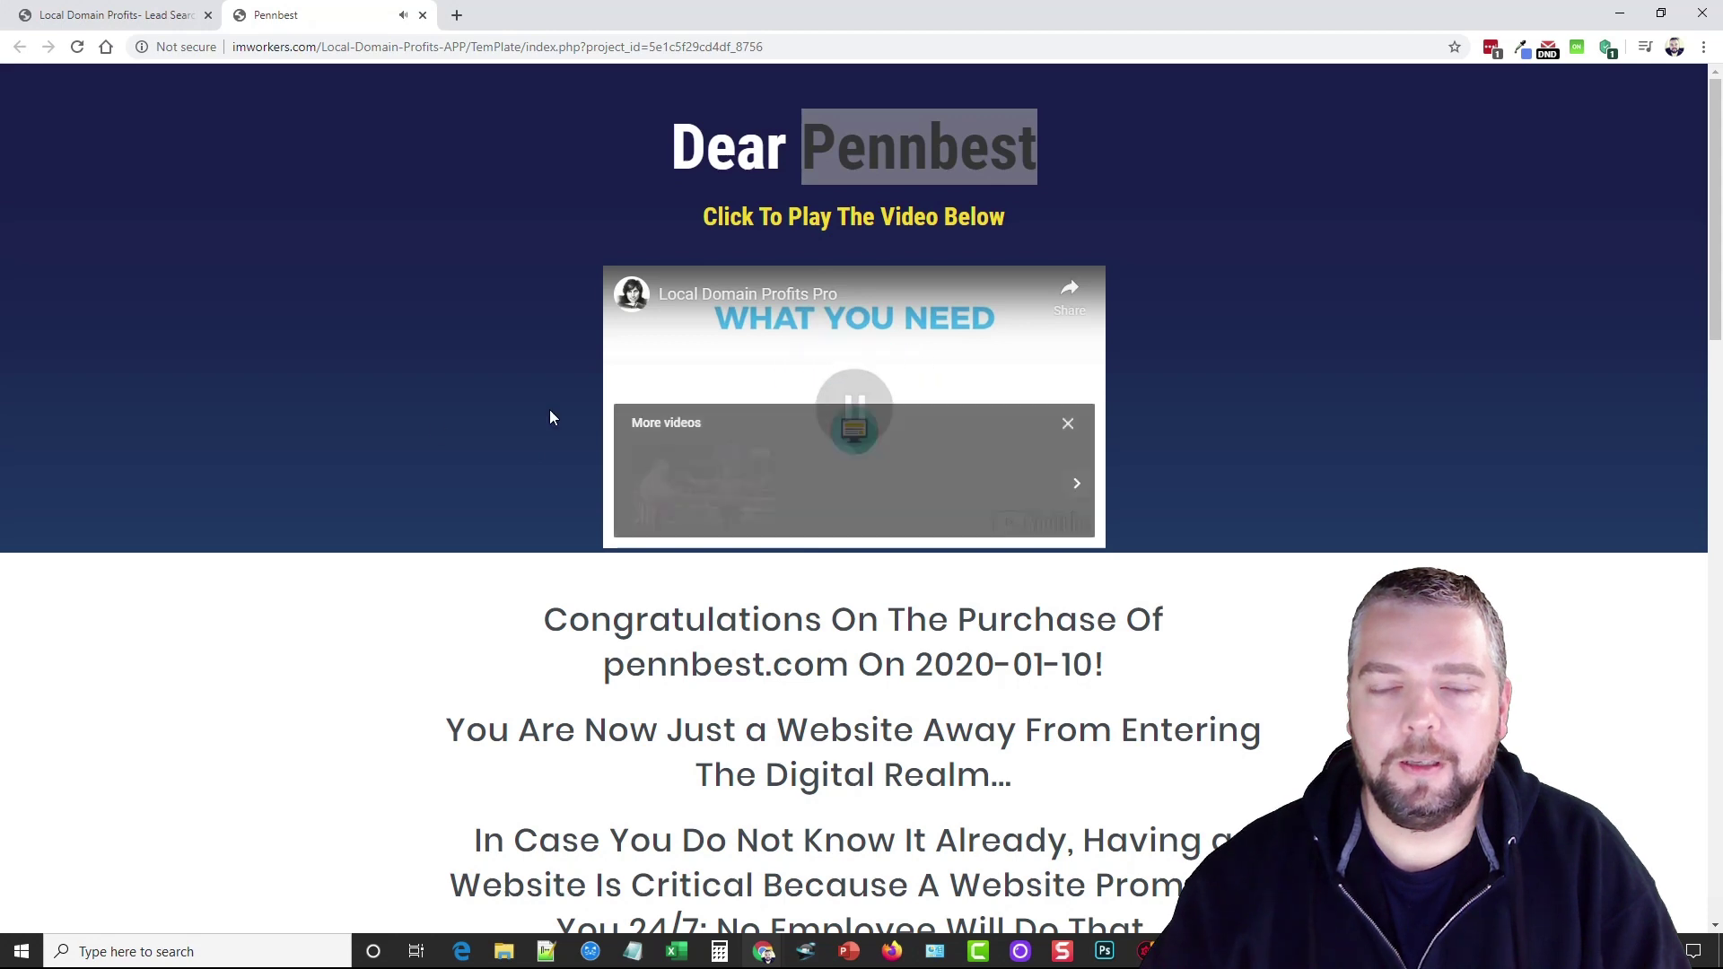
click(1065, 423)
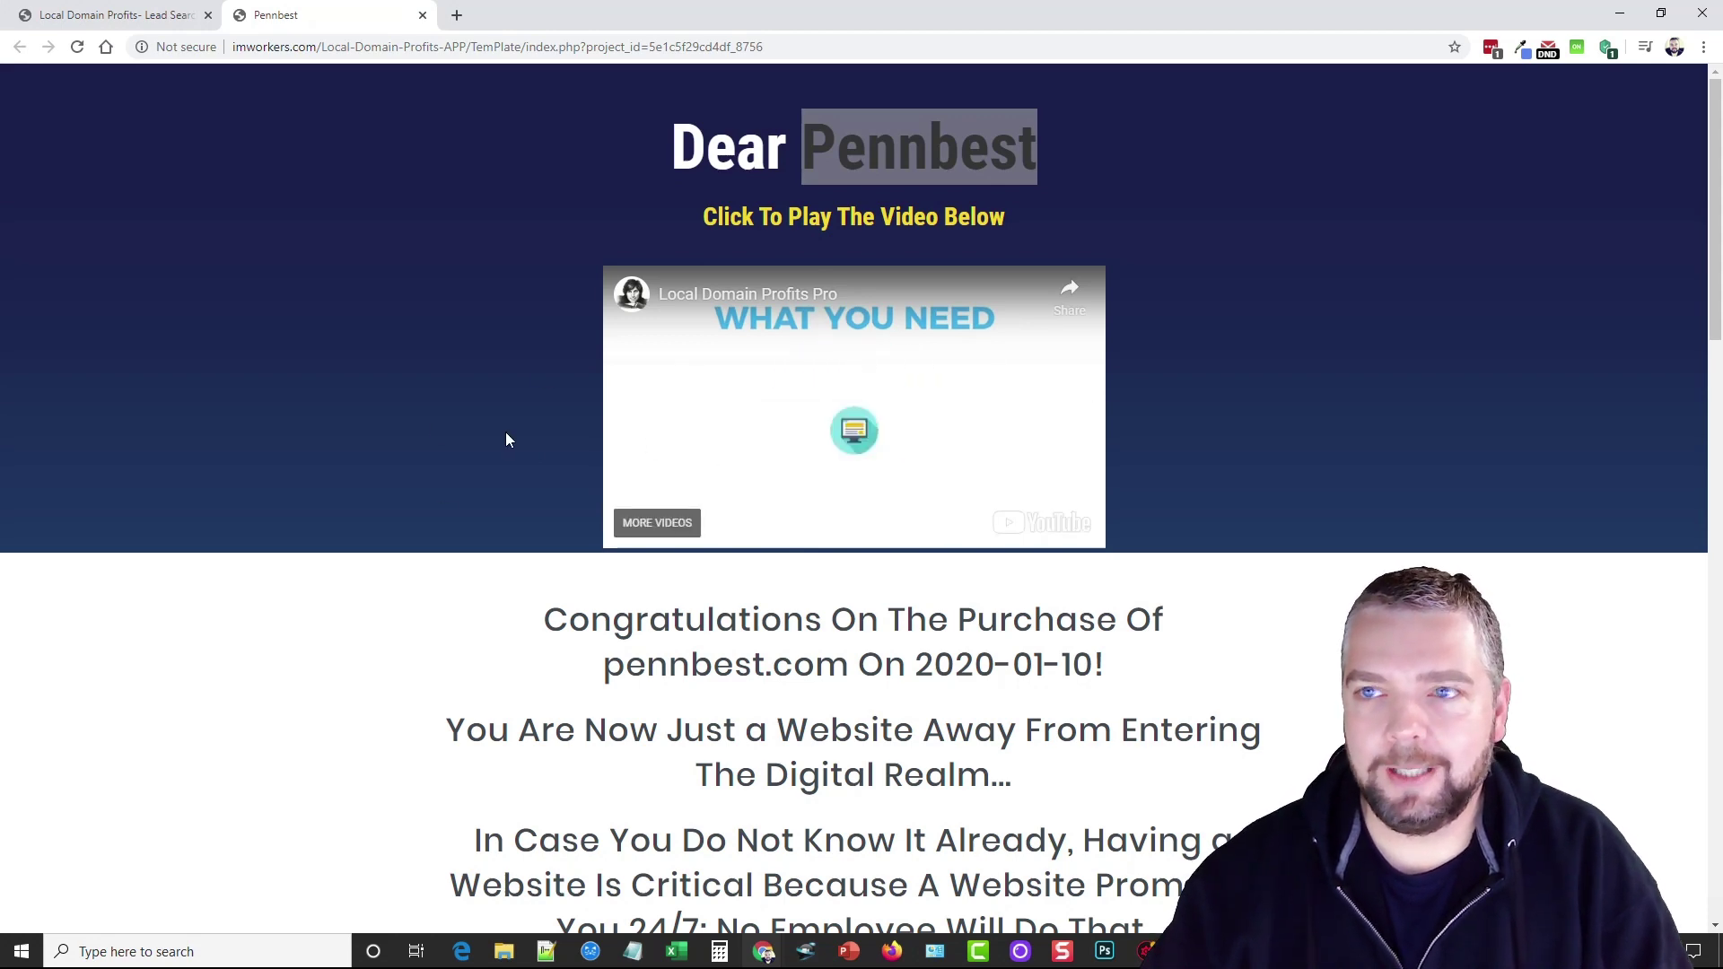
scroll(459, 458, down, 2)
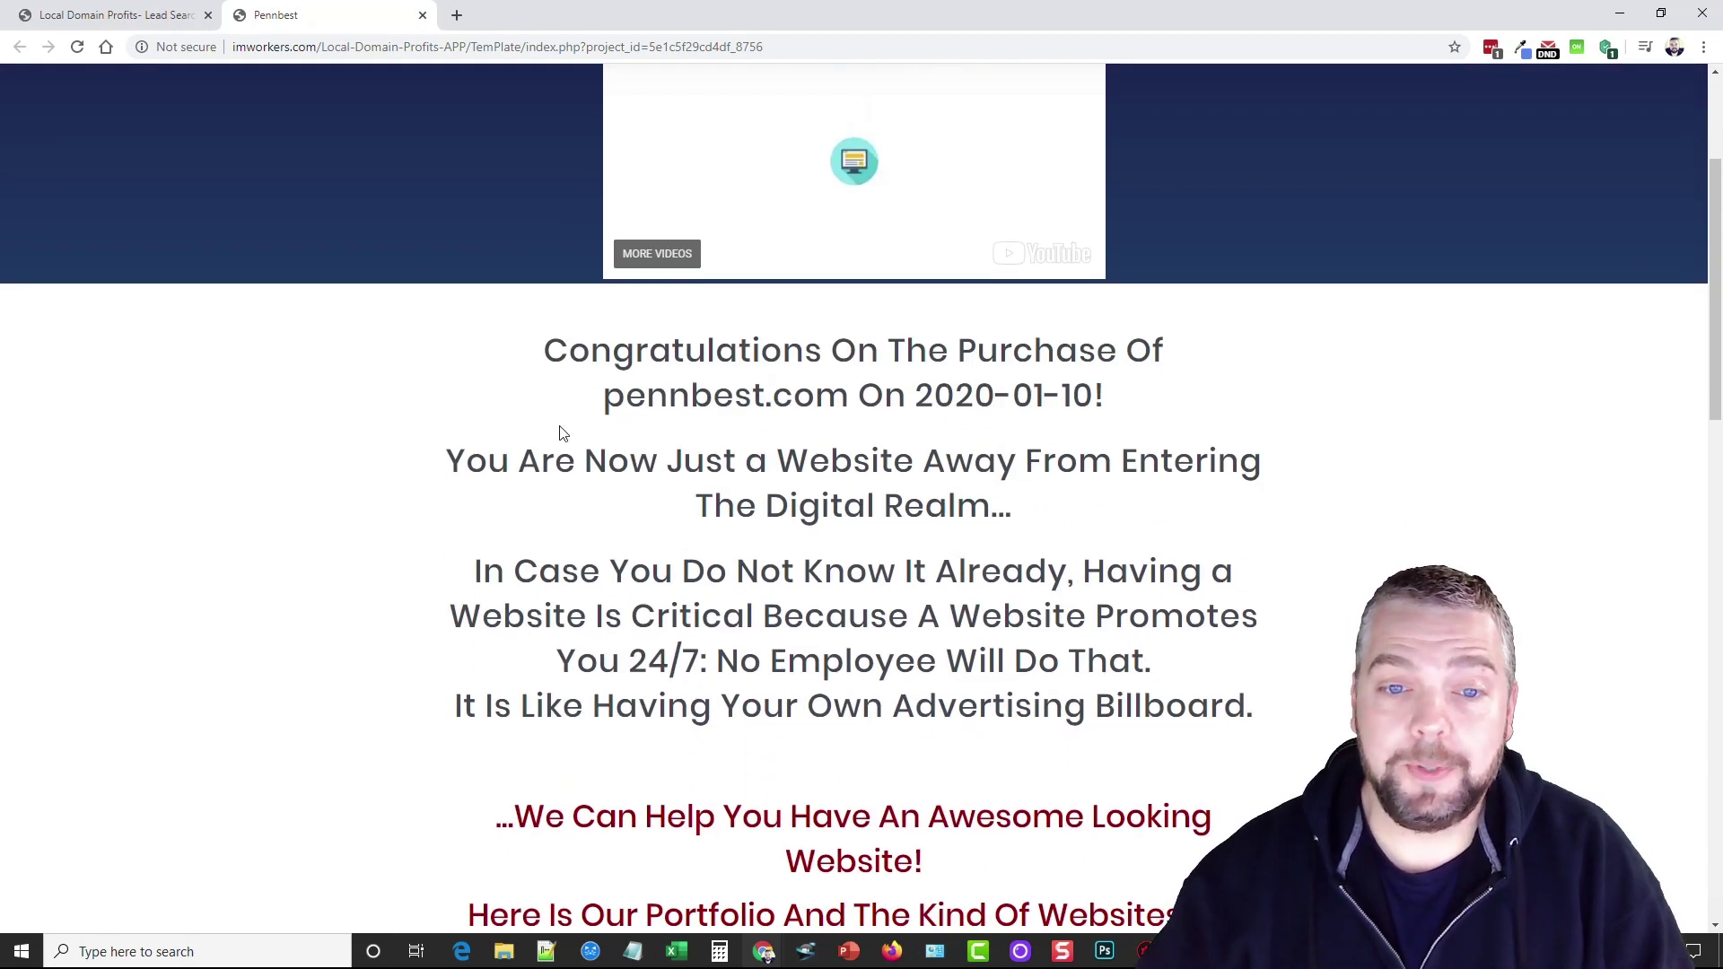
scroll(773, 472, down, 2)
scroll(871, 381, down, 1)
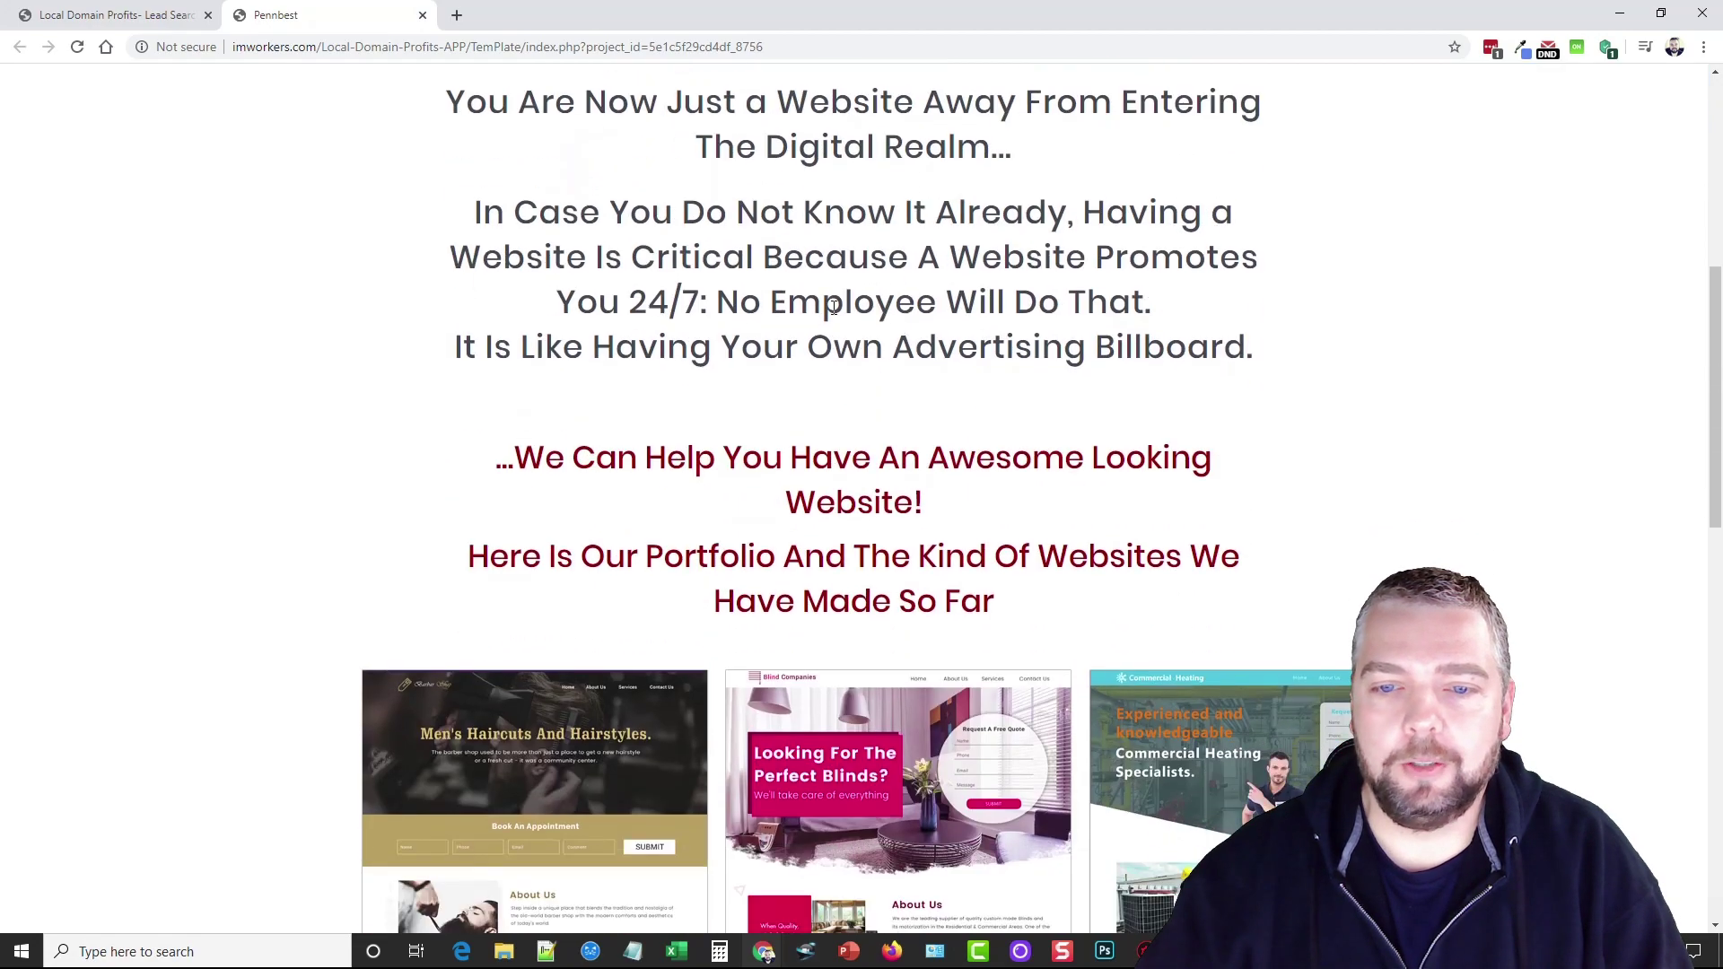
scroll(876, 397, down, 1)
scroll(887, 423, down, 2)
scroll(887, 423, down, 2)
scroll(1110, 299, down, 1)
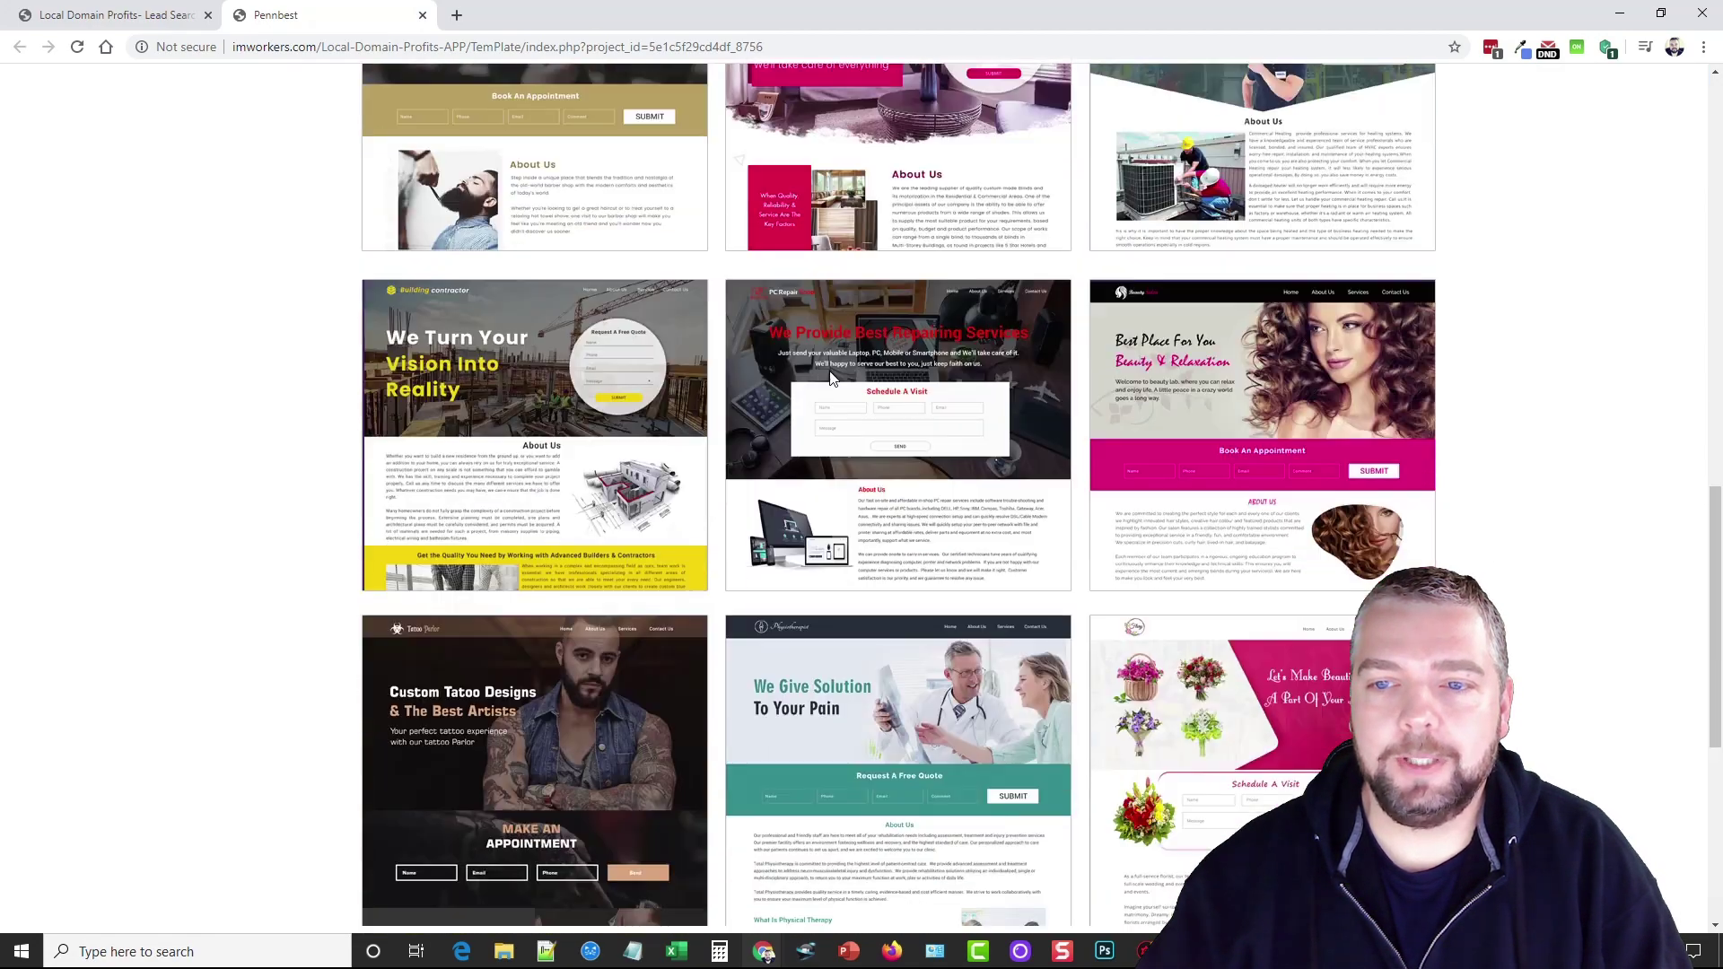
scroll(1071, 359, down, 1)
scroll(755, 418, down, 2)
scroll(822, 472, down, 1)
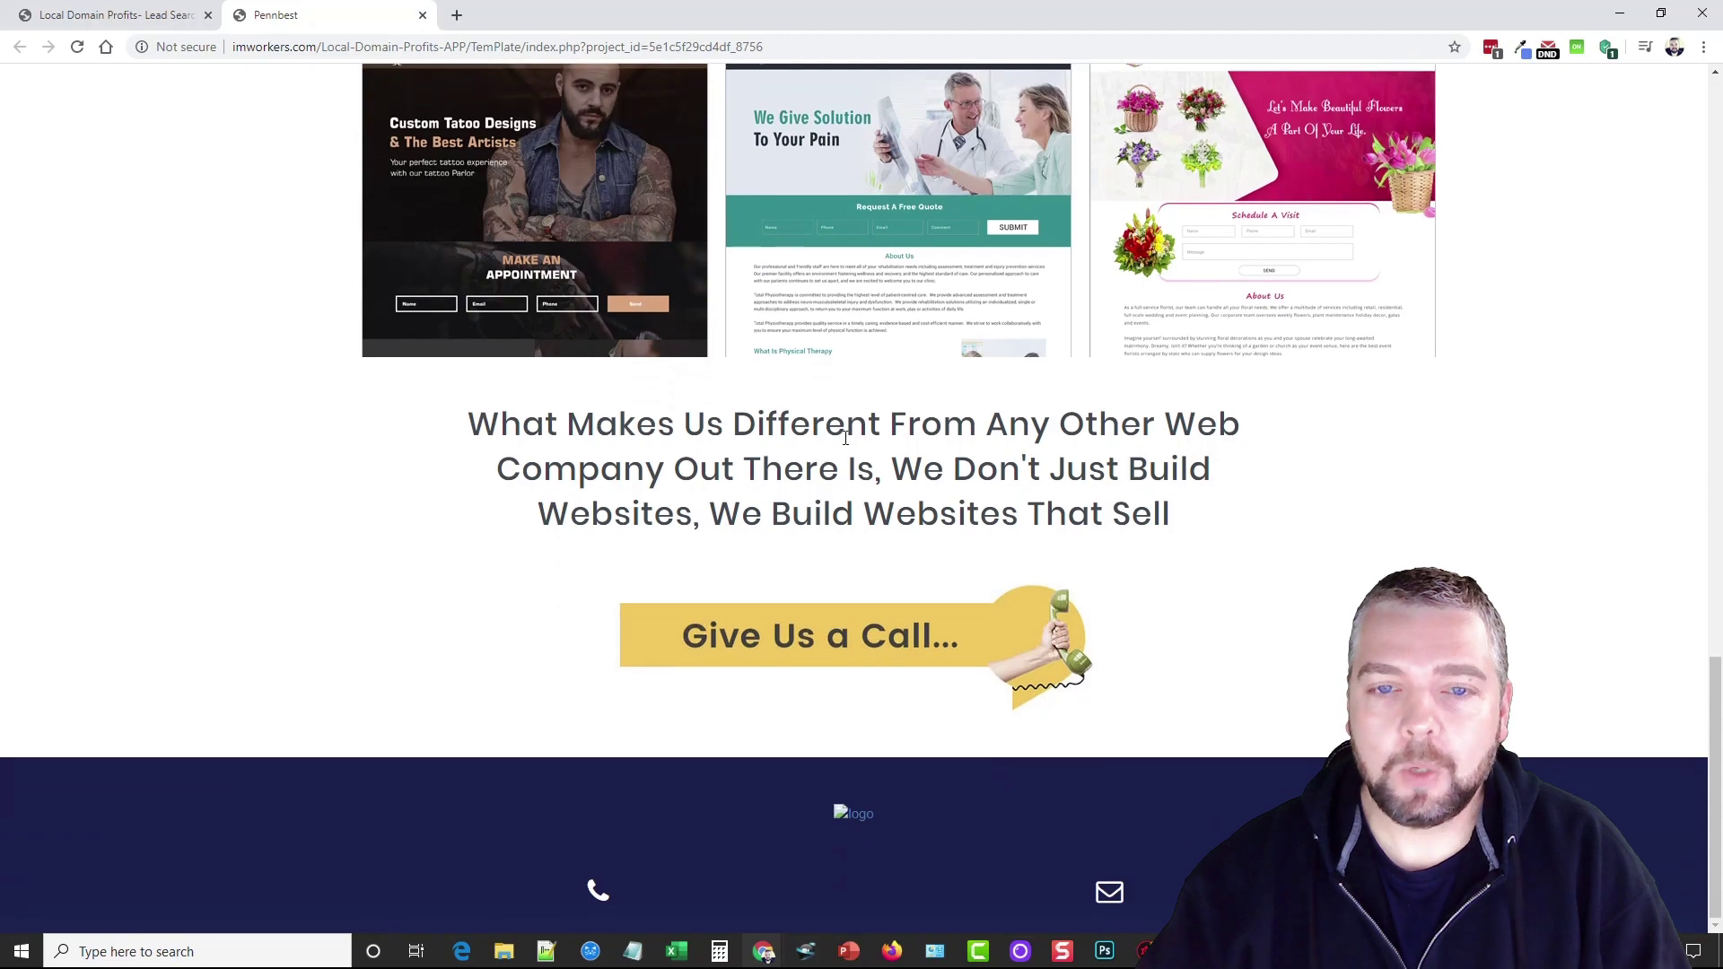
scroll(864, 425, up, 3)
scroll(866, 416, up, 4)
scroll(875, 405, up, 4)
scroll(894, 388, up, 2)
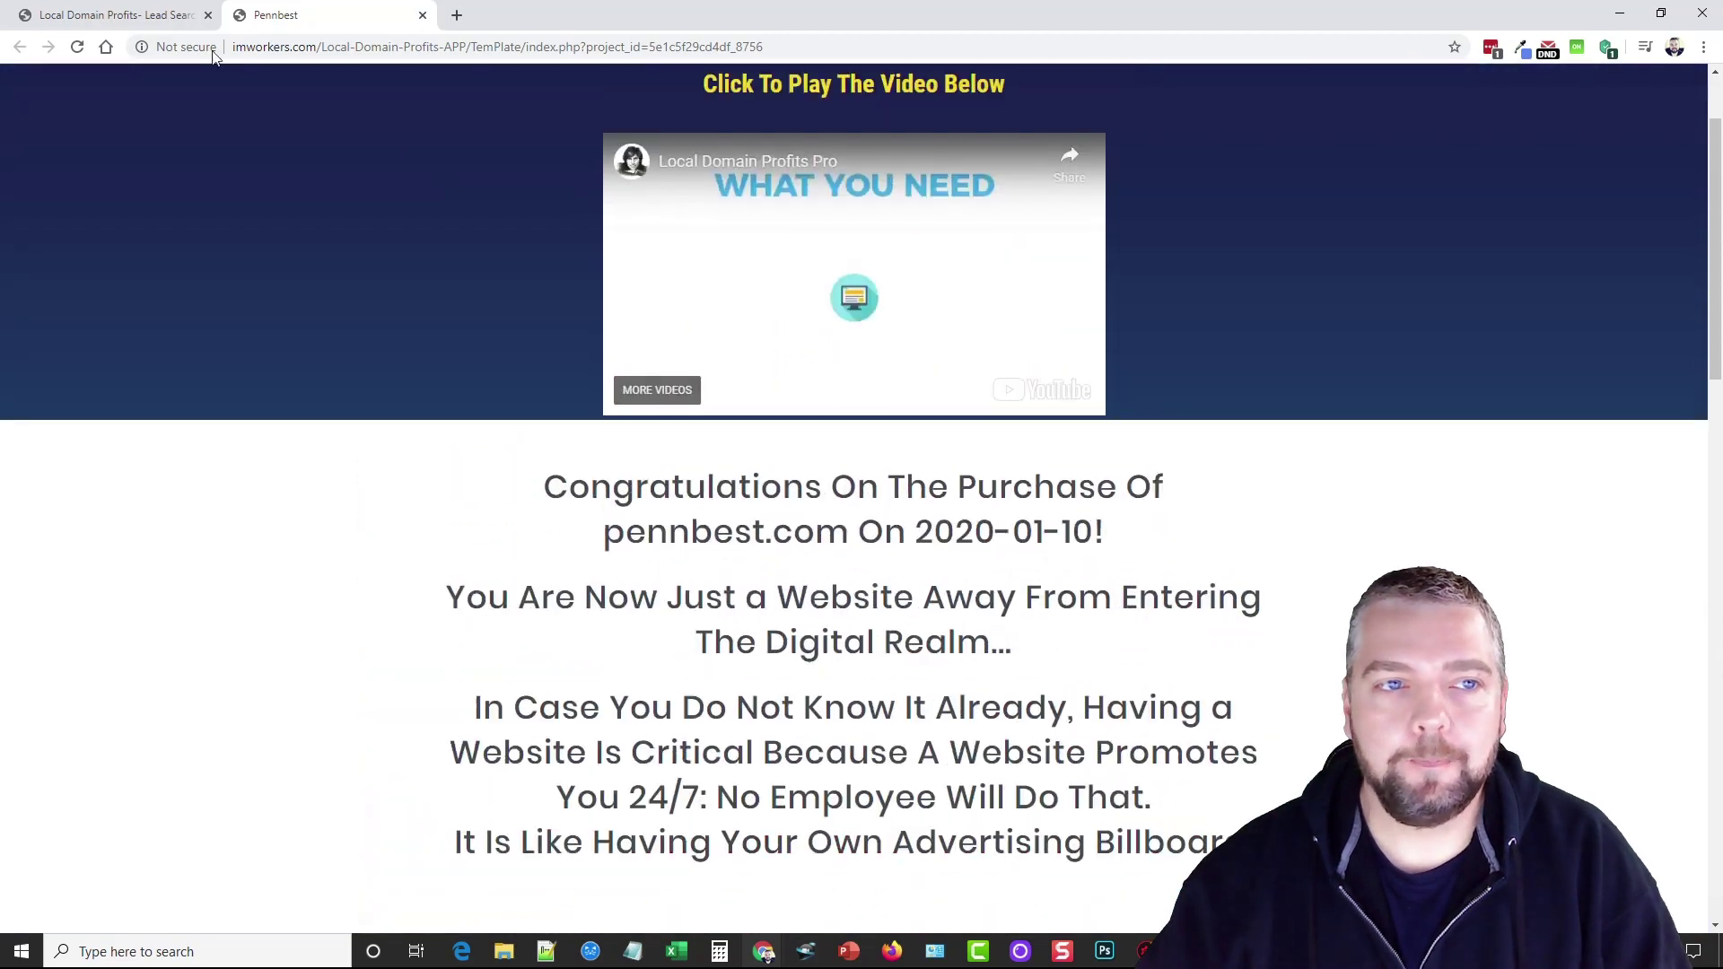
click(115, 15)
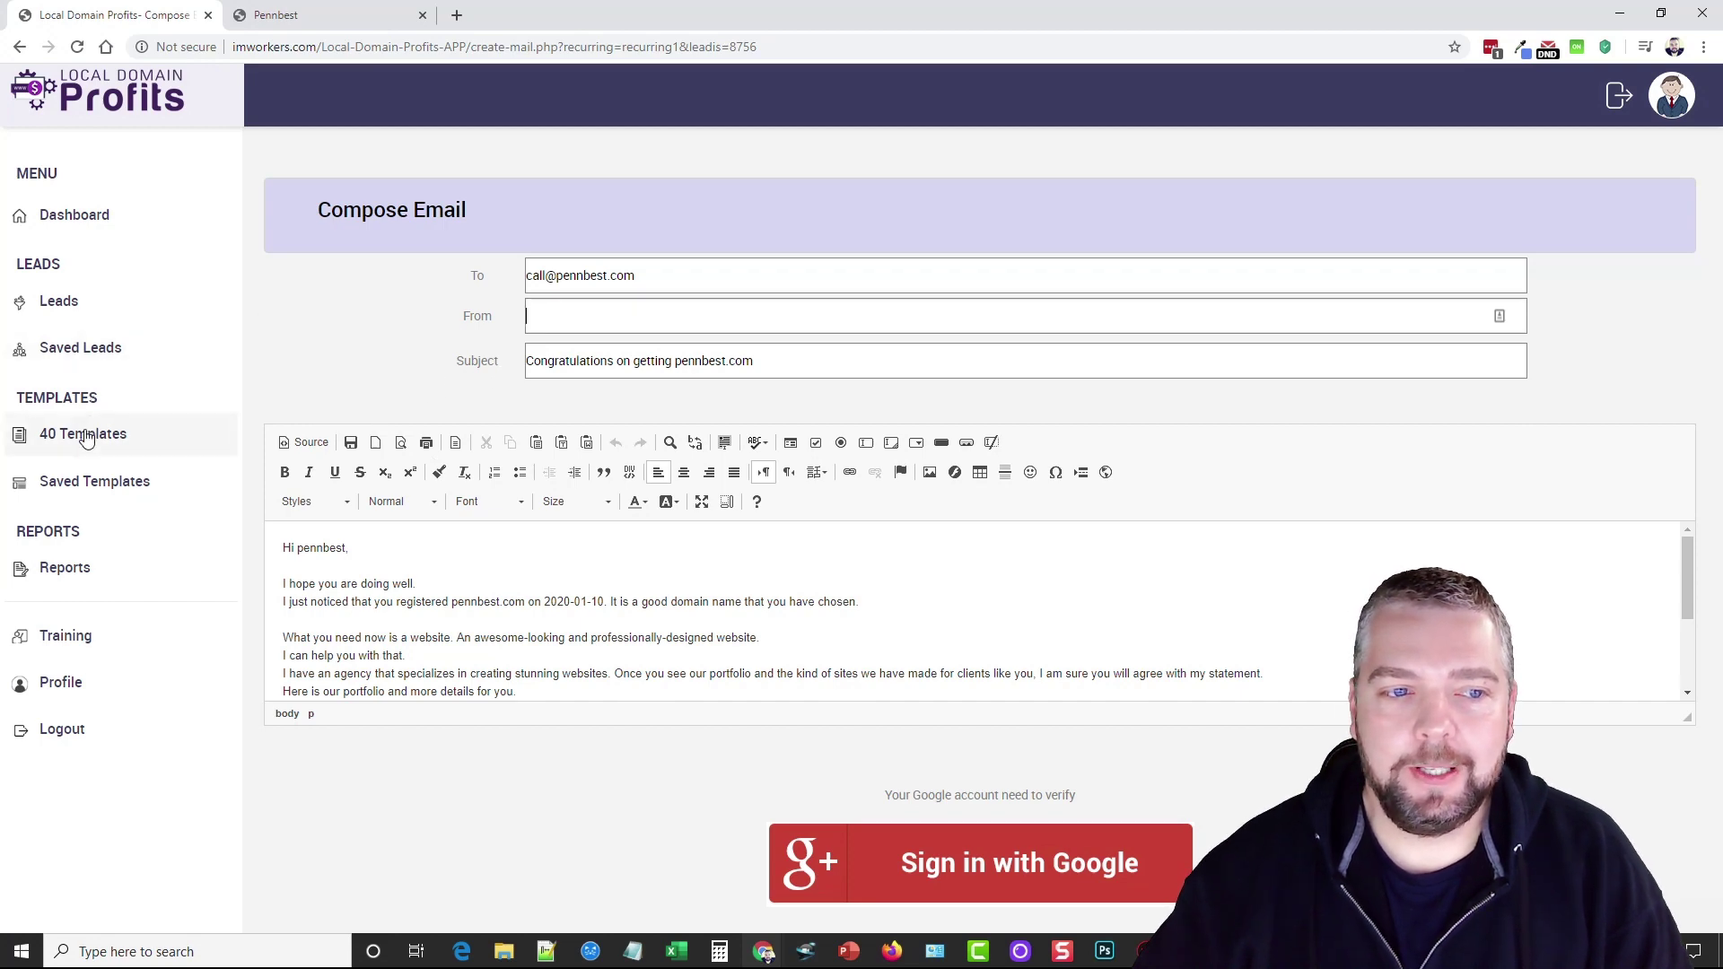
- Go to the 40 website templates collection from the sidebar
click(119, 434)
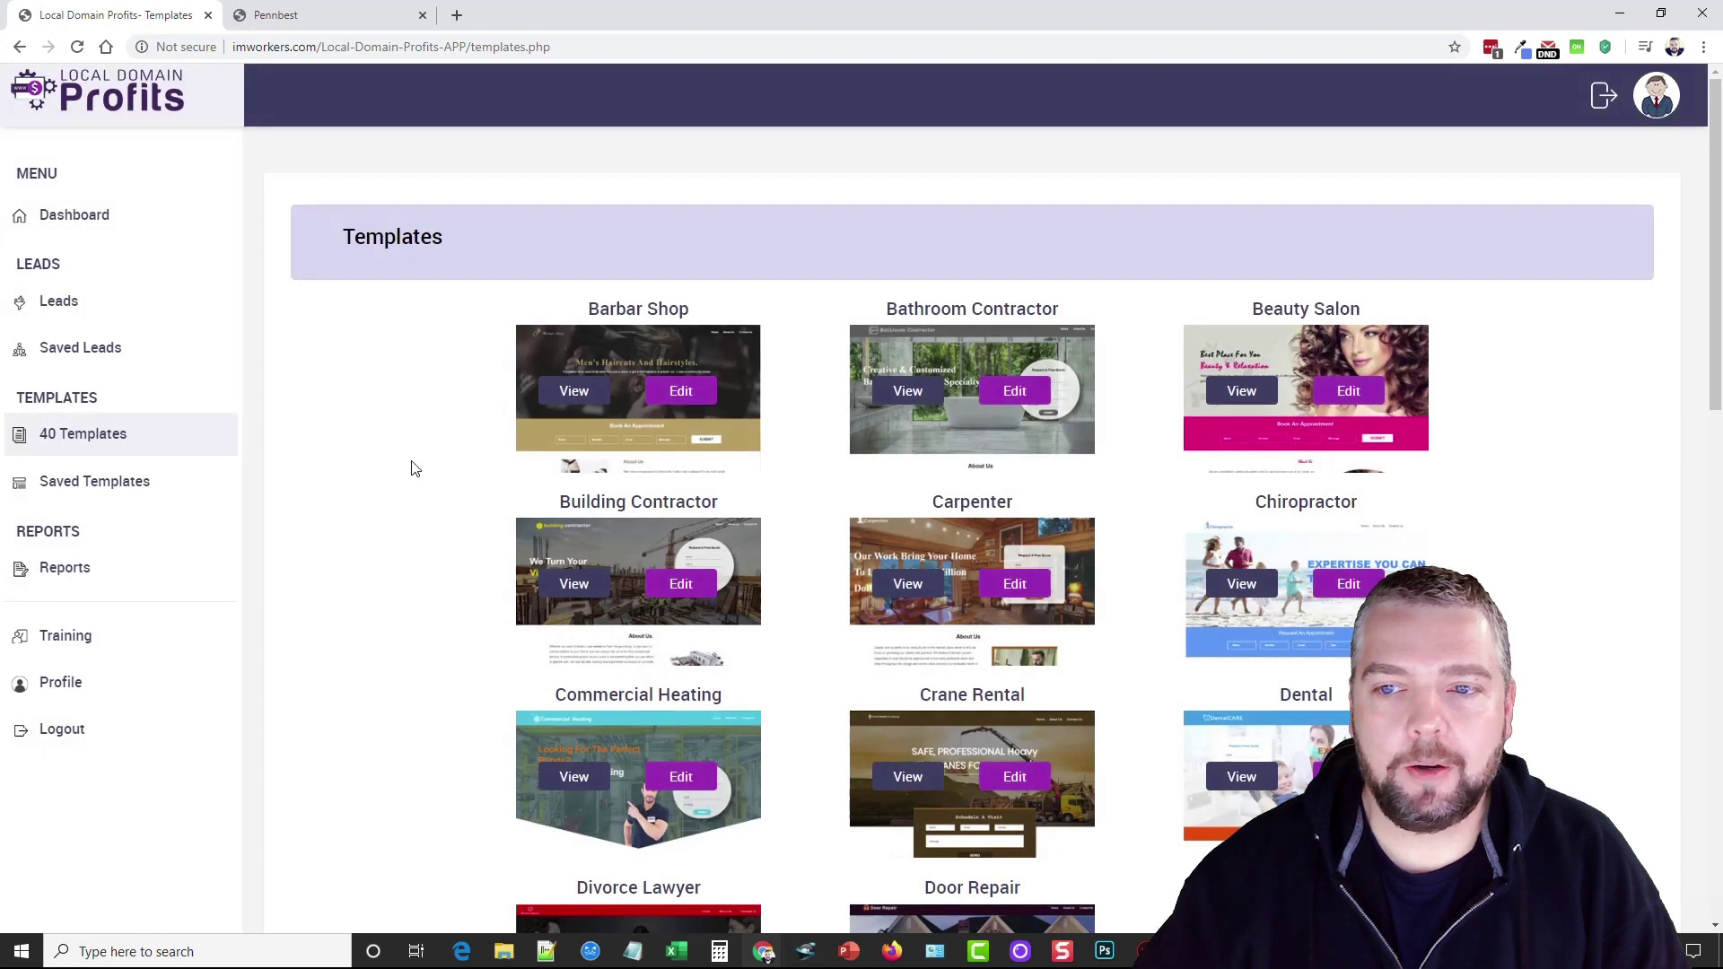
scroll(298, 540, down, 1)
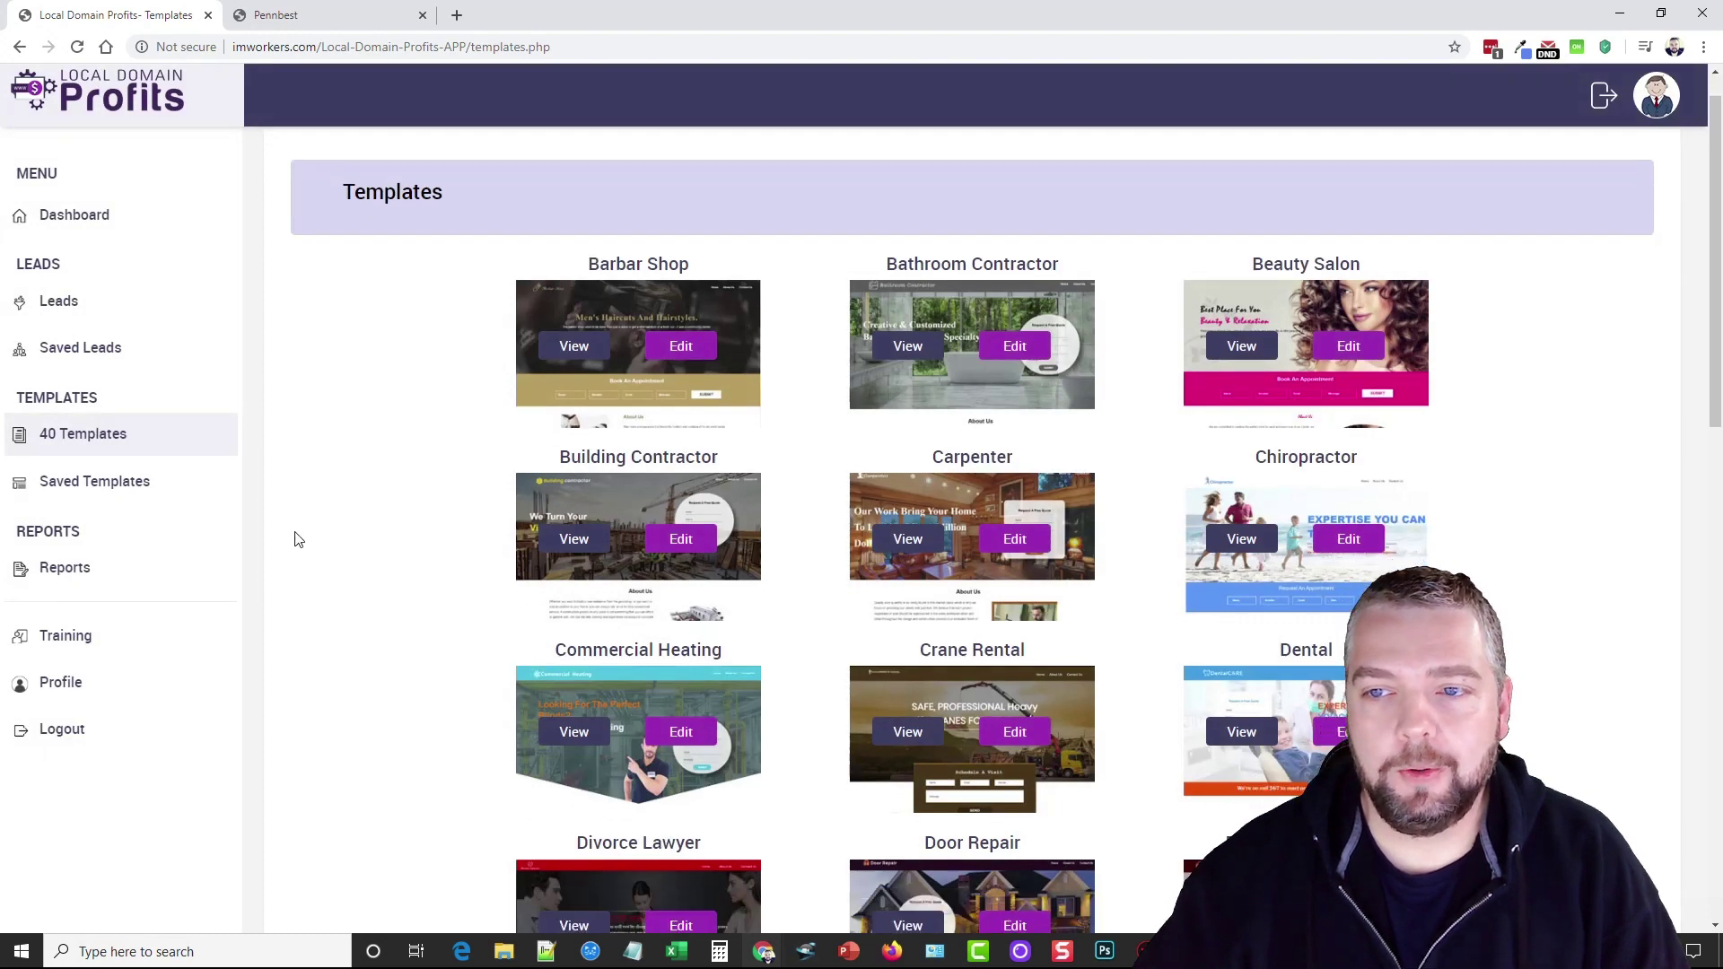
scroll(297, 539, down, 1)
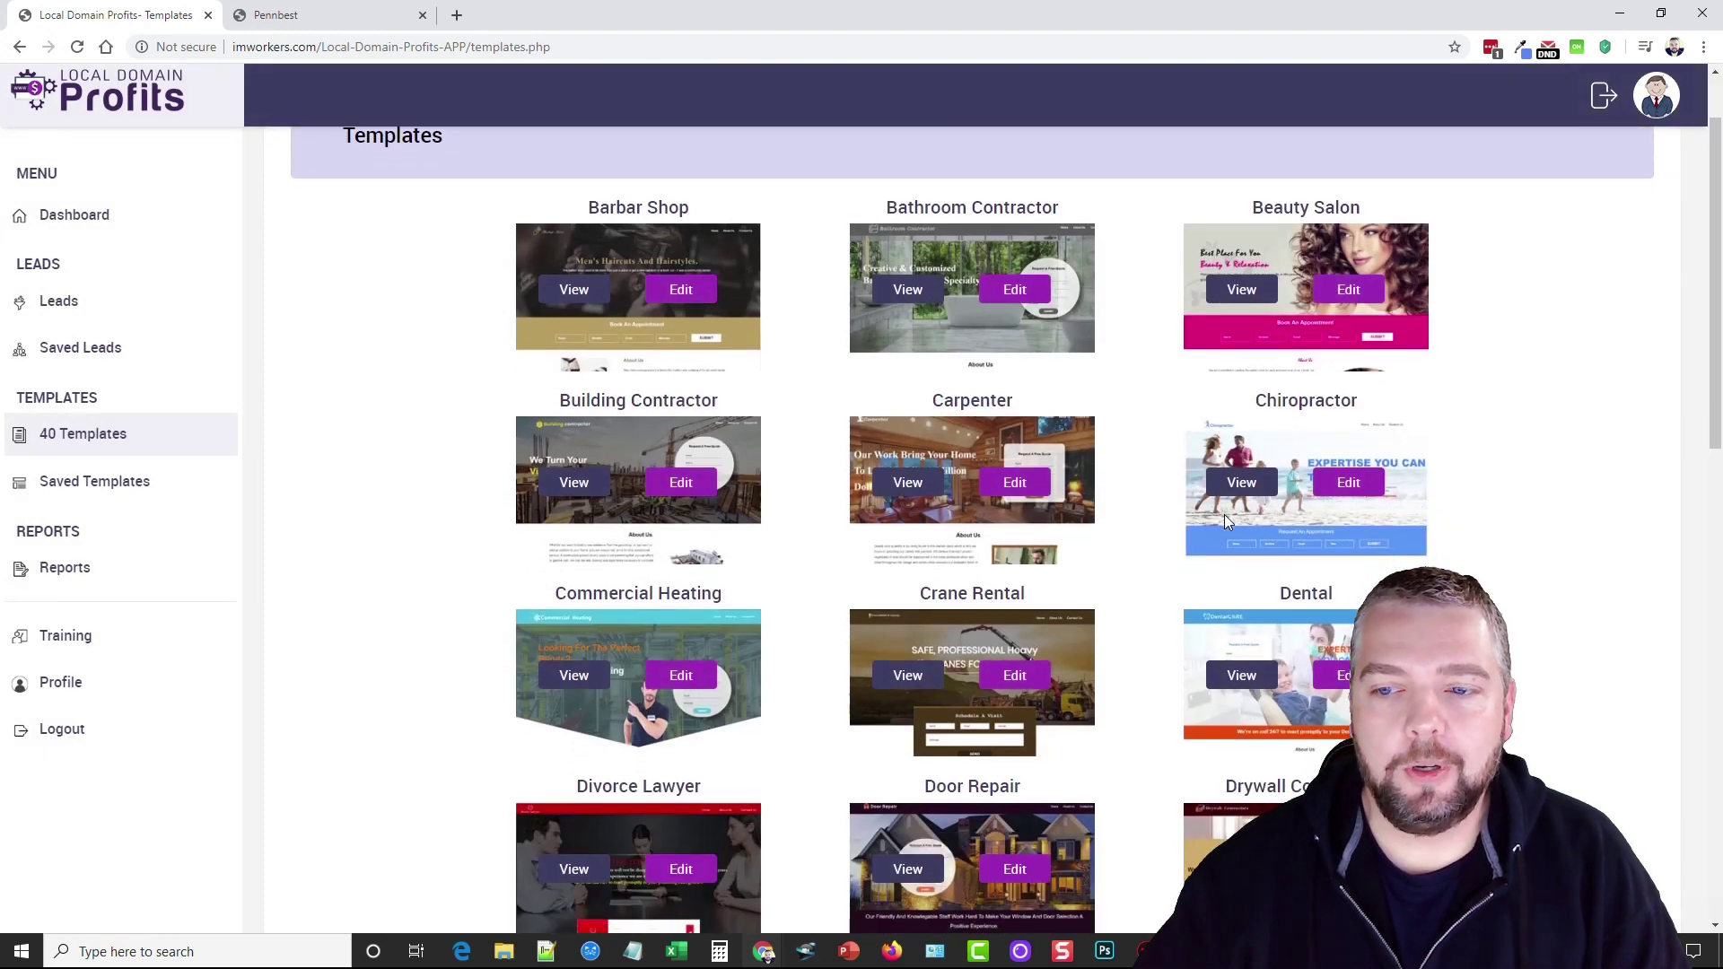
scroll(1224, 515, down, 3)
scroll(1083, 501, down, 2)
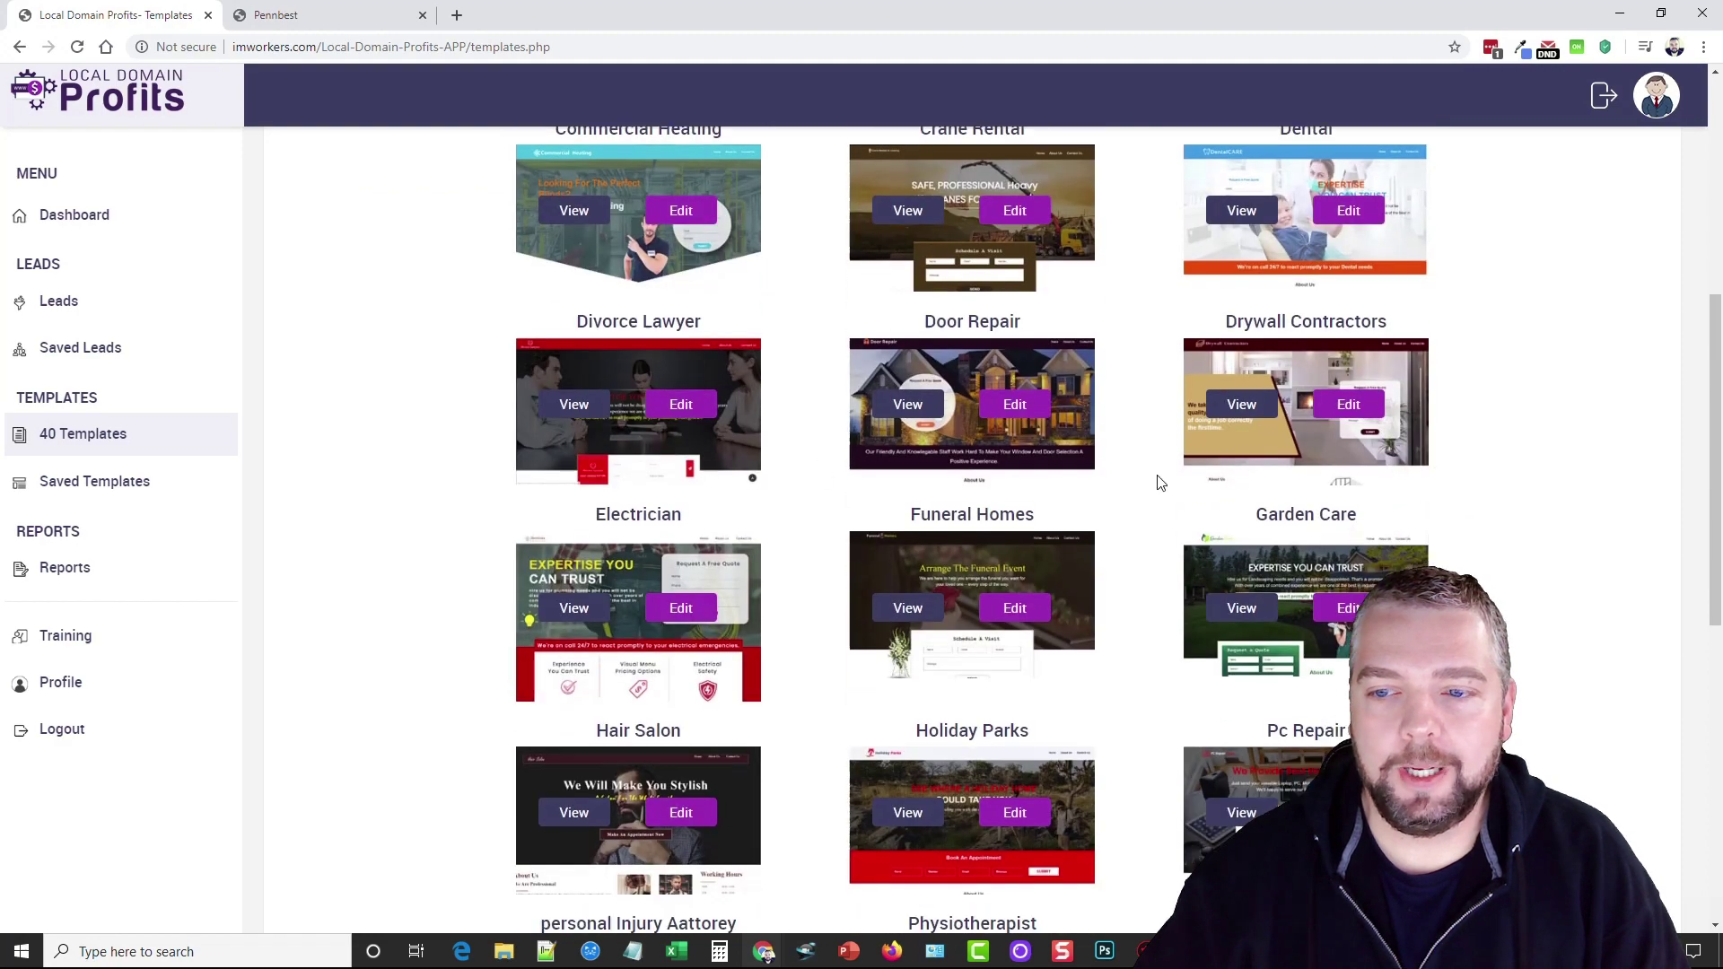
scroll(1158, 482, down, 2)
scroll(998, 545, down, 2)
scroll(854, 534, down, 2)
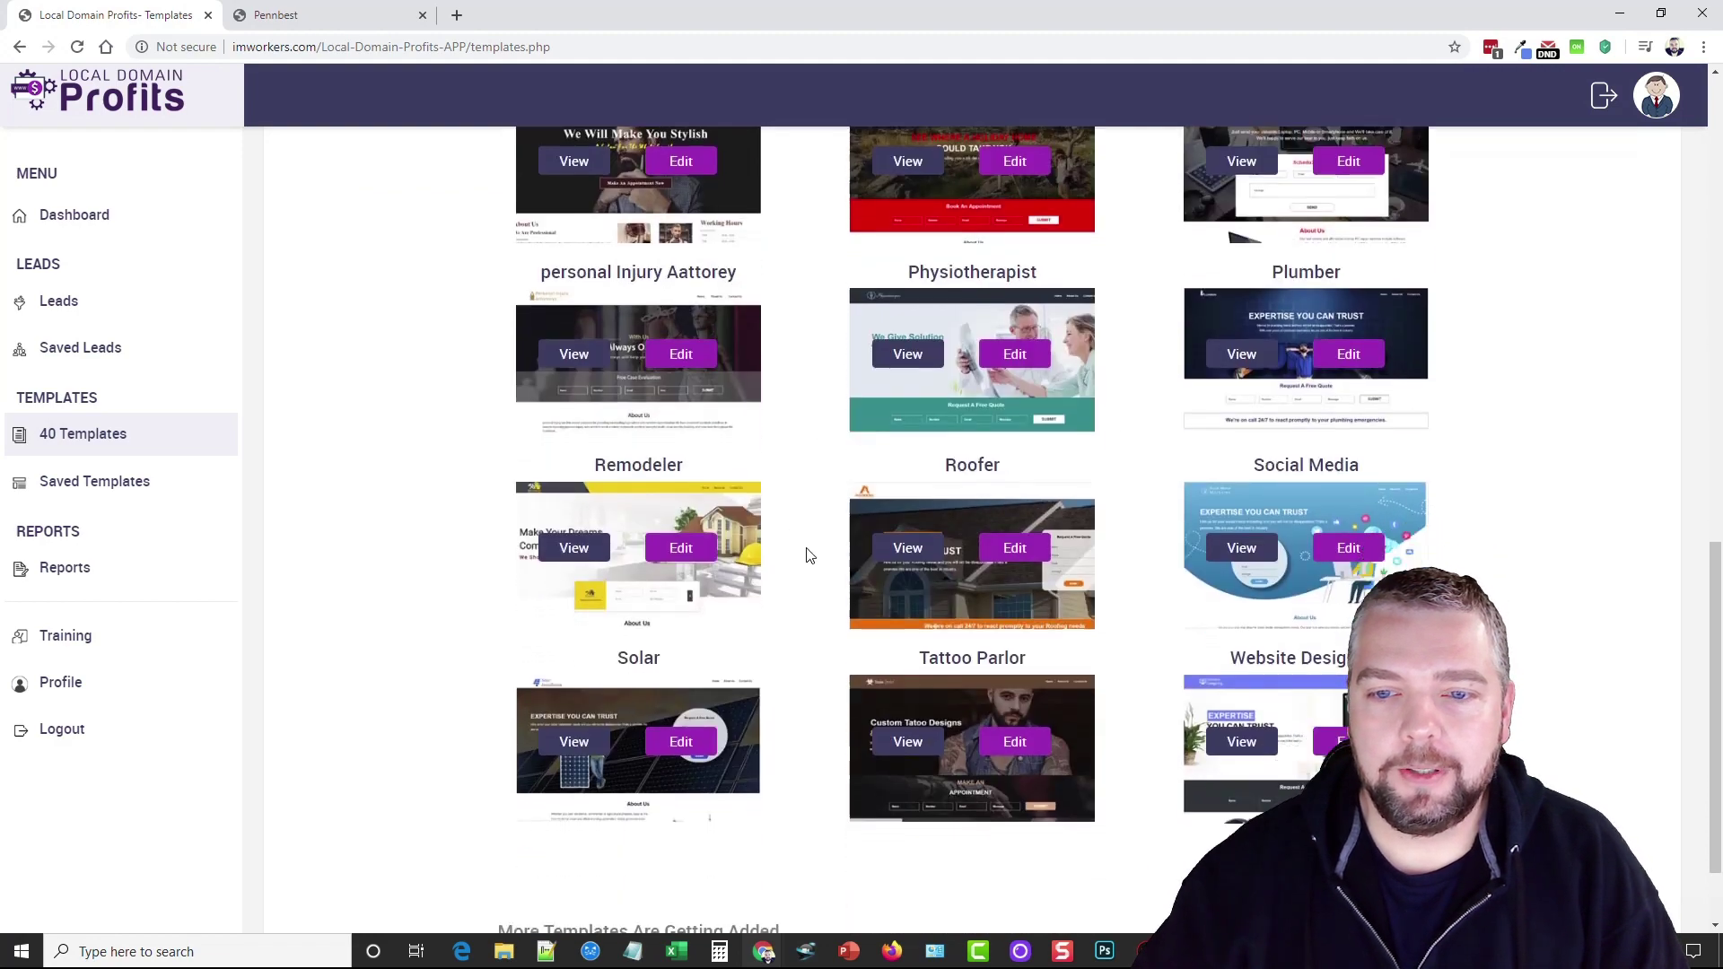
scroll(808, 557, down, 1)
scroll(827, 512, up, 1)
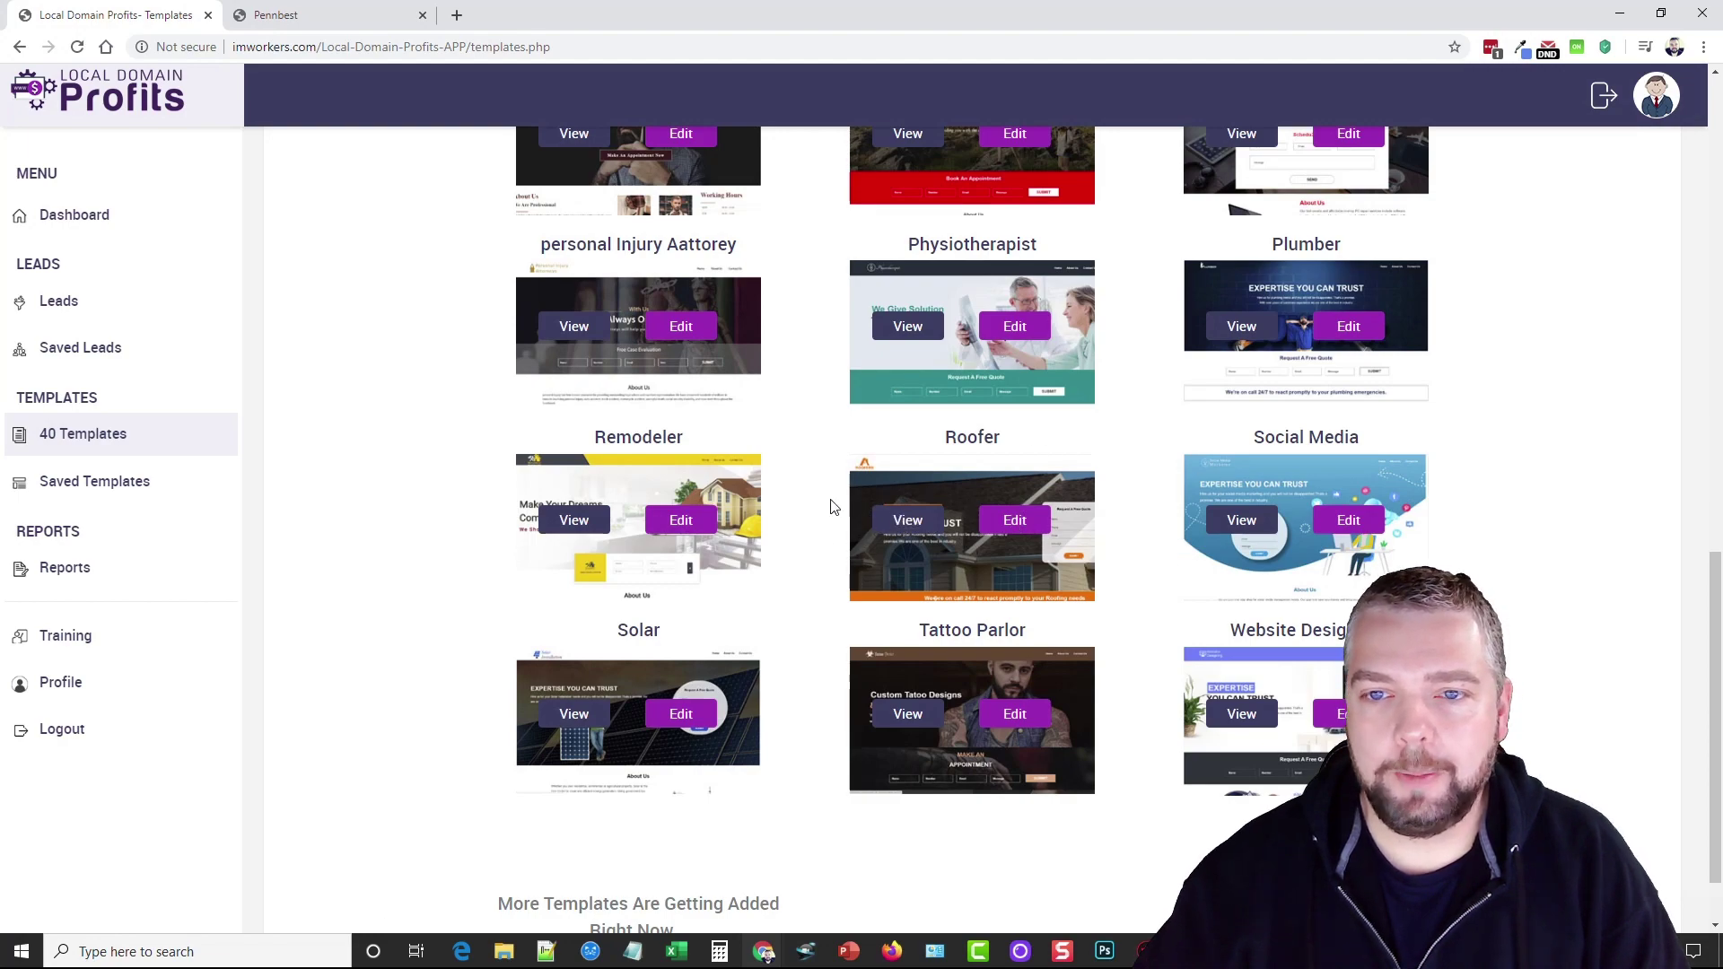
scroll(843, 508, up, 12)
scroll(853, 526, up, 2)
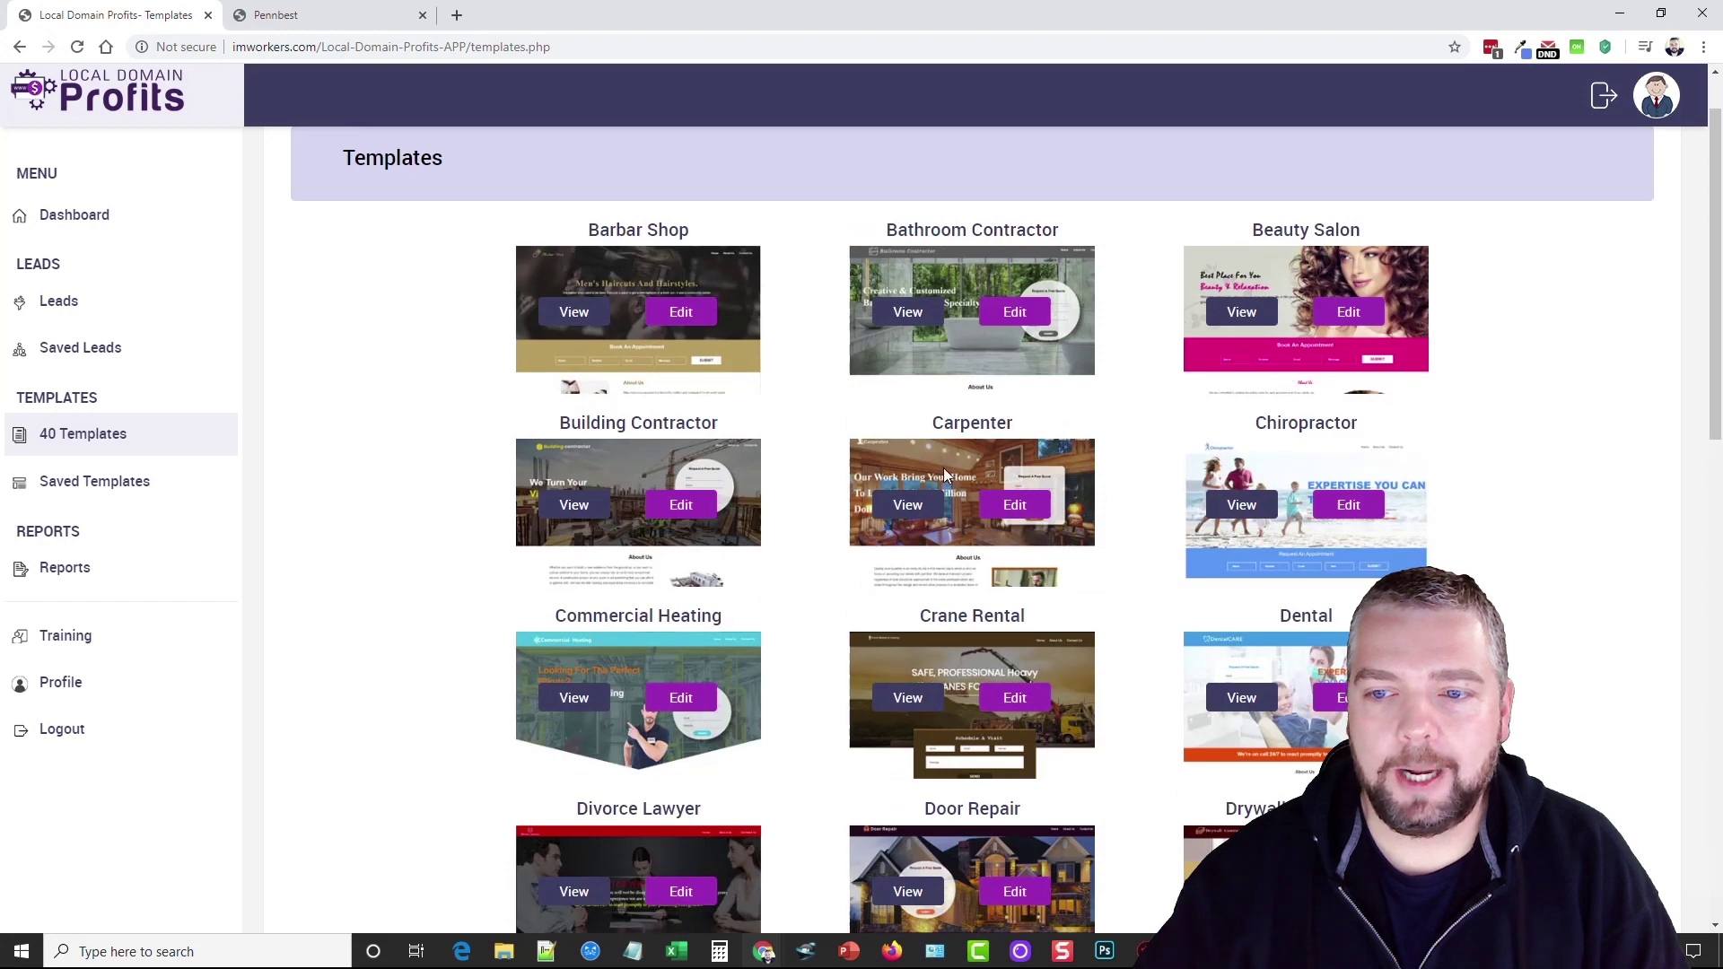
scroll(929, 465, down, 1)
scroll(865, 459, down, 2)
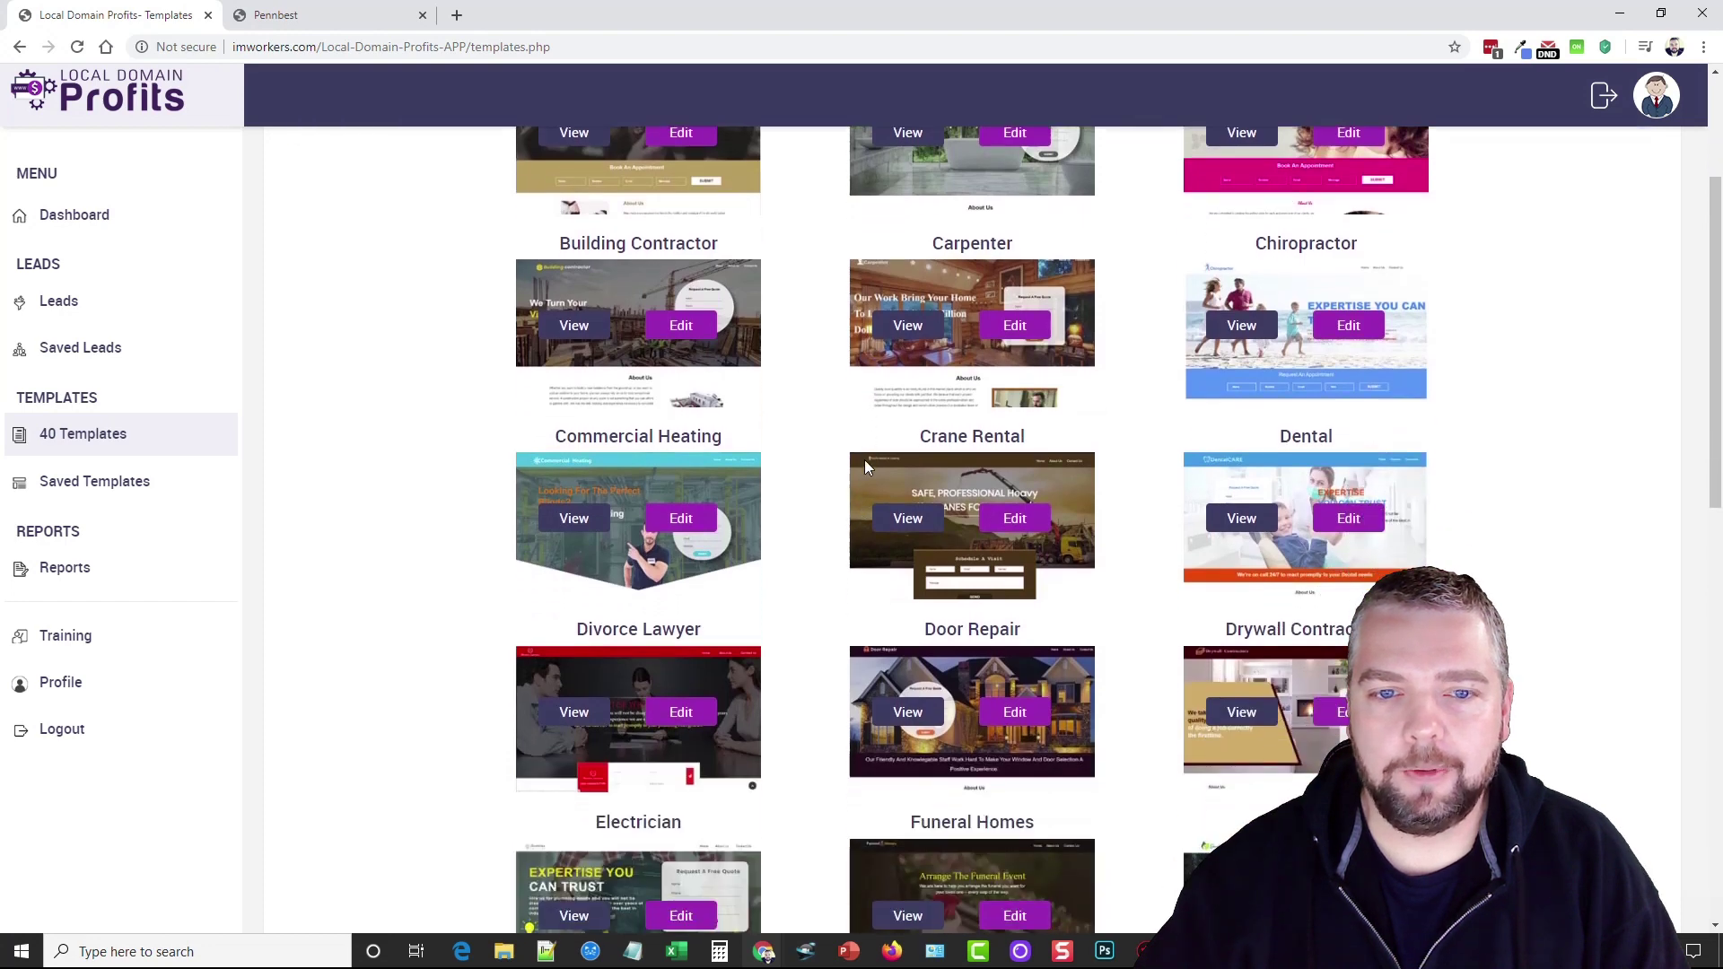
- View the Chiropractor template preview in a new tab
click(1237, 327)
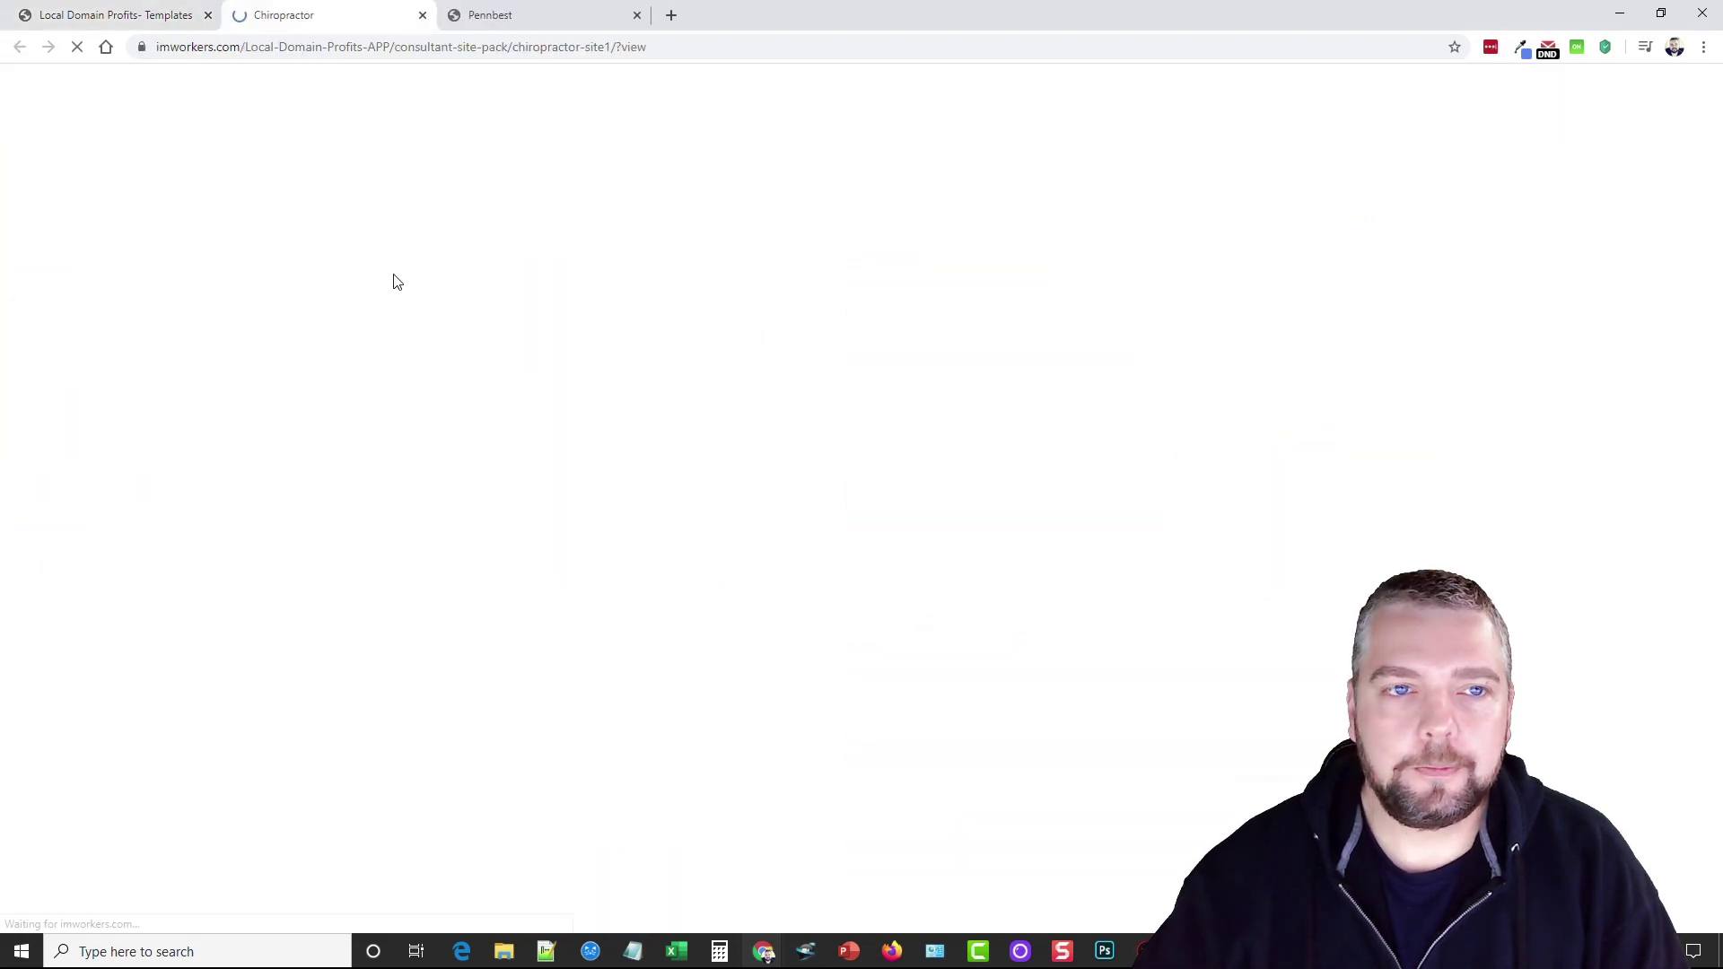
scroll(385, 461, down, 1)
scroll(361, 492, down, 2)
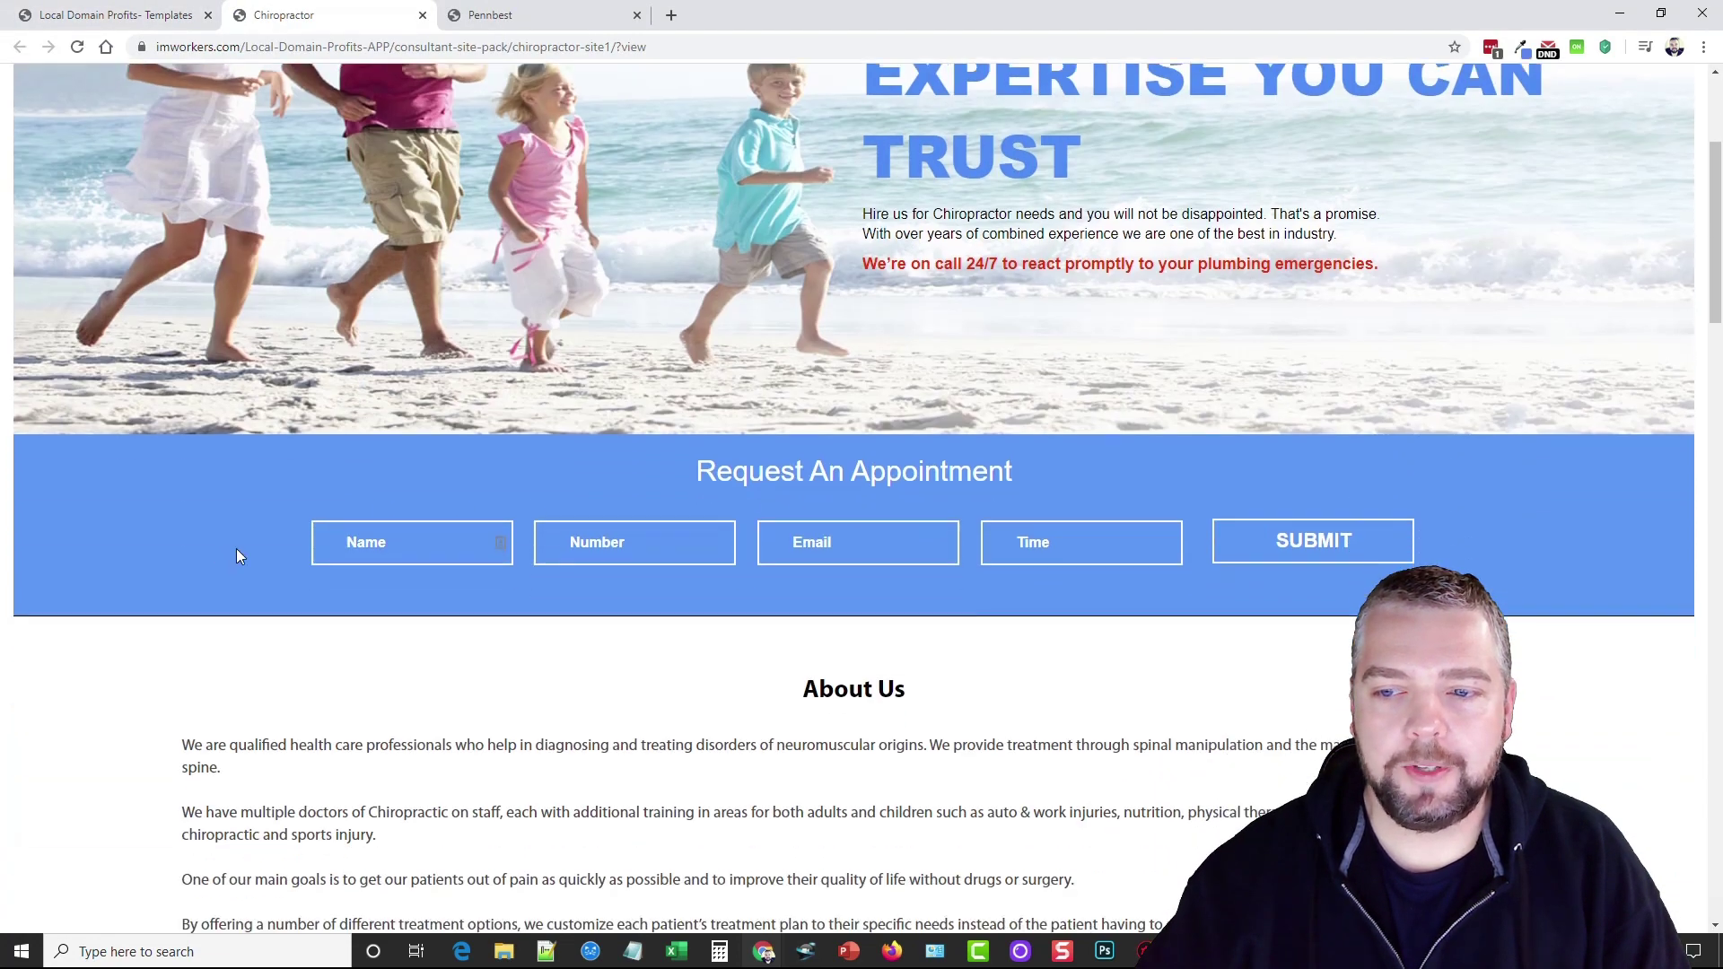
scroll(404, 446, down, 3)
scroll(863, 401, down, 2)
scroll(960, 442, down, 2)
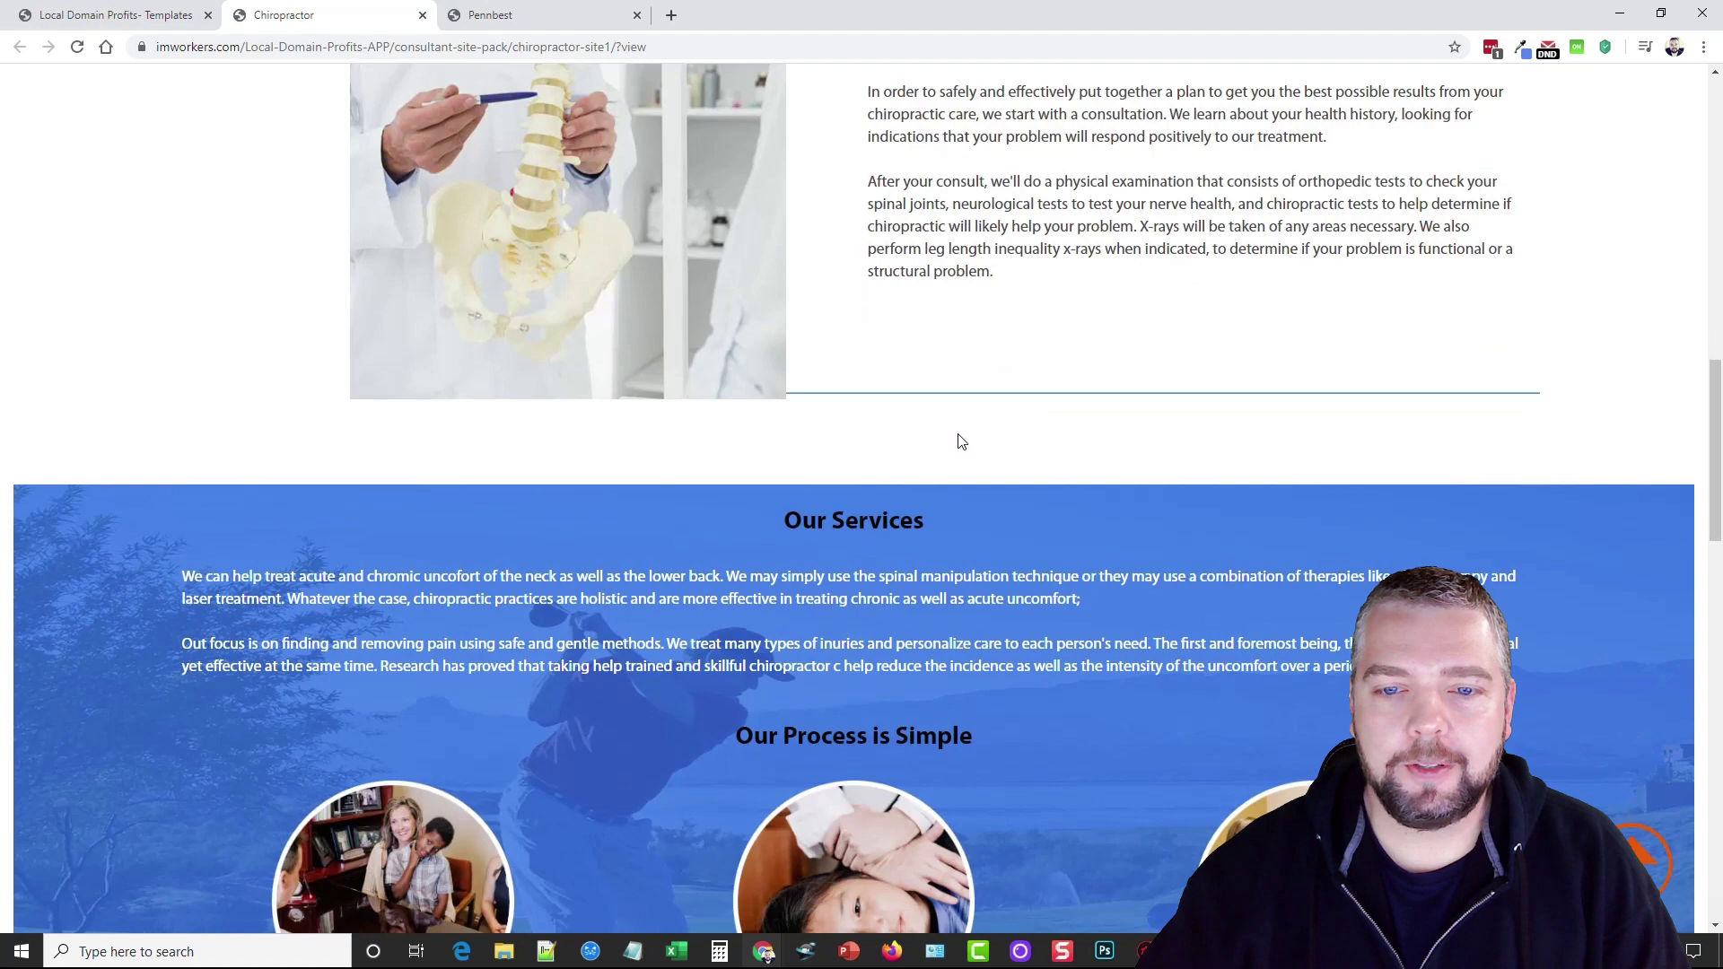
scroll(960, 442, down, 3)
scroll(968, 407, down, 3)
scroll(969, 405, down, 3)
scroll(974, 408, down, 3)
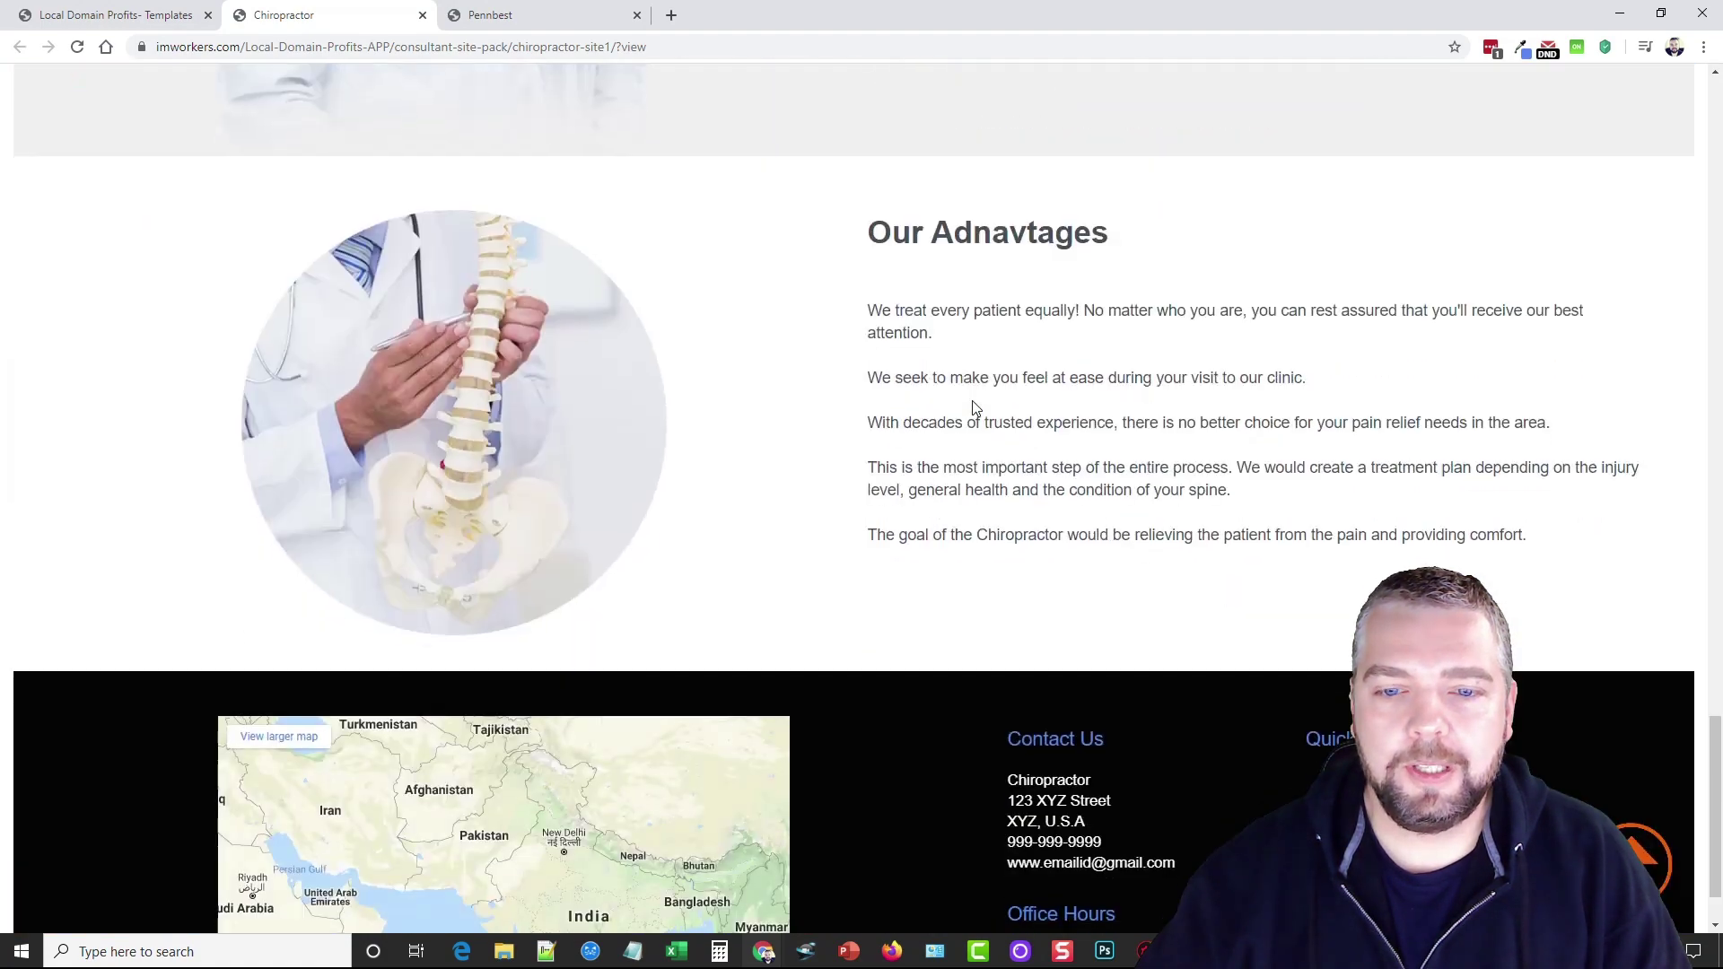
scroll(976, 405, down, 1)
scroll(974, 395, up, 3)
scroll(983, 363, down, 2)
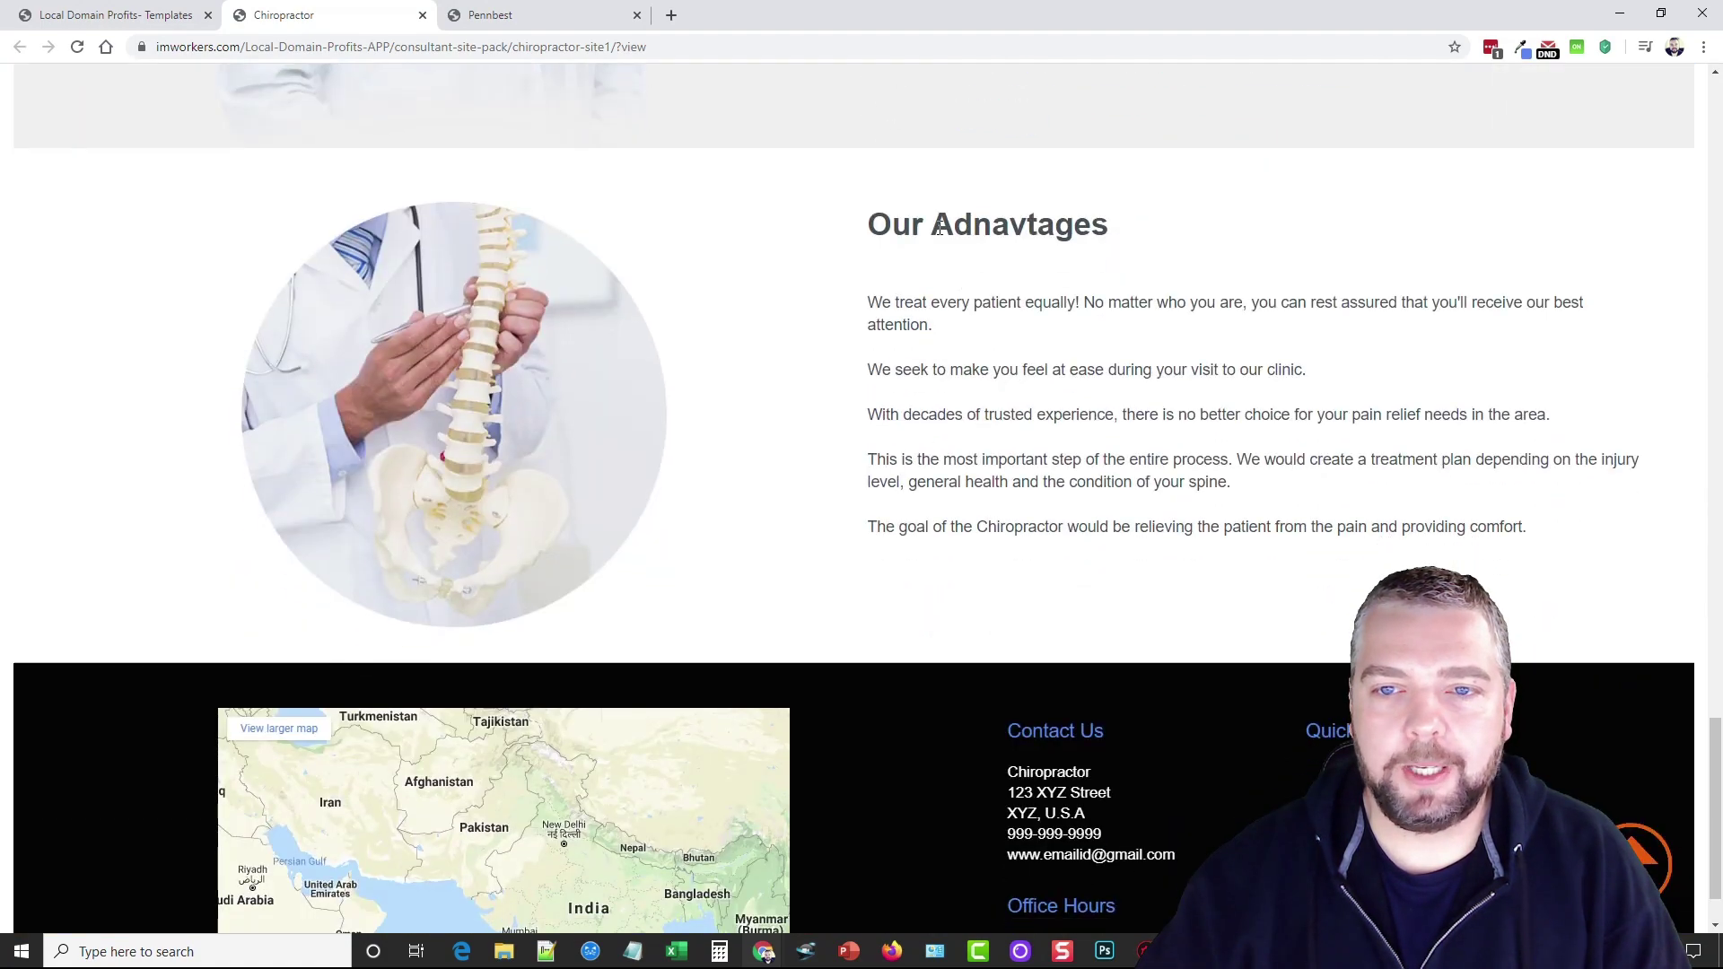
- Highlight the misspelled heading word 'Adnavtages', then choose Edit on the Chiropractor template
drag(939, 228, 1081, 227)
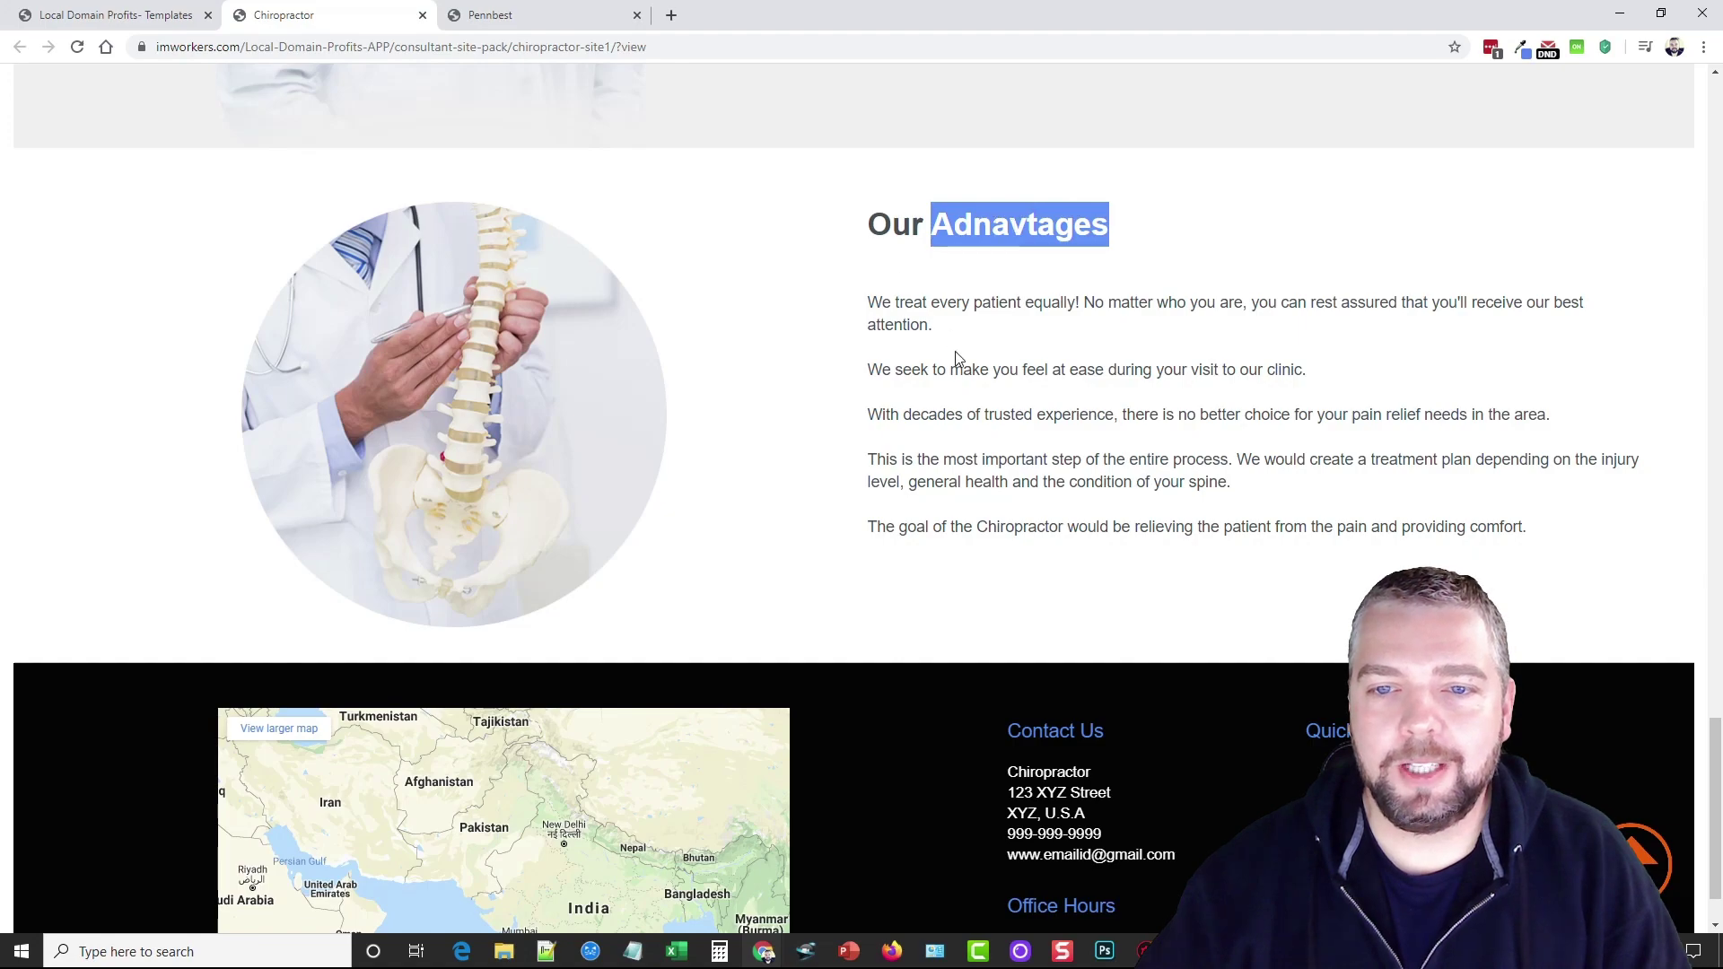
scroll(955, 364, up, 5)
scroll(942, 435, up, 5)
scroll(970, 422, up, 5)
scroll(964, 386, up, 2)
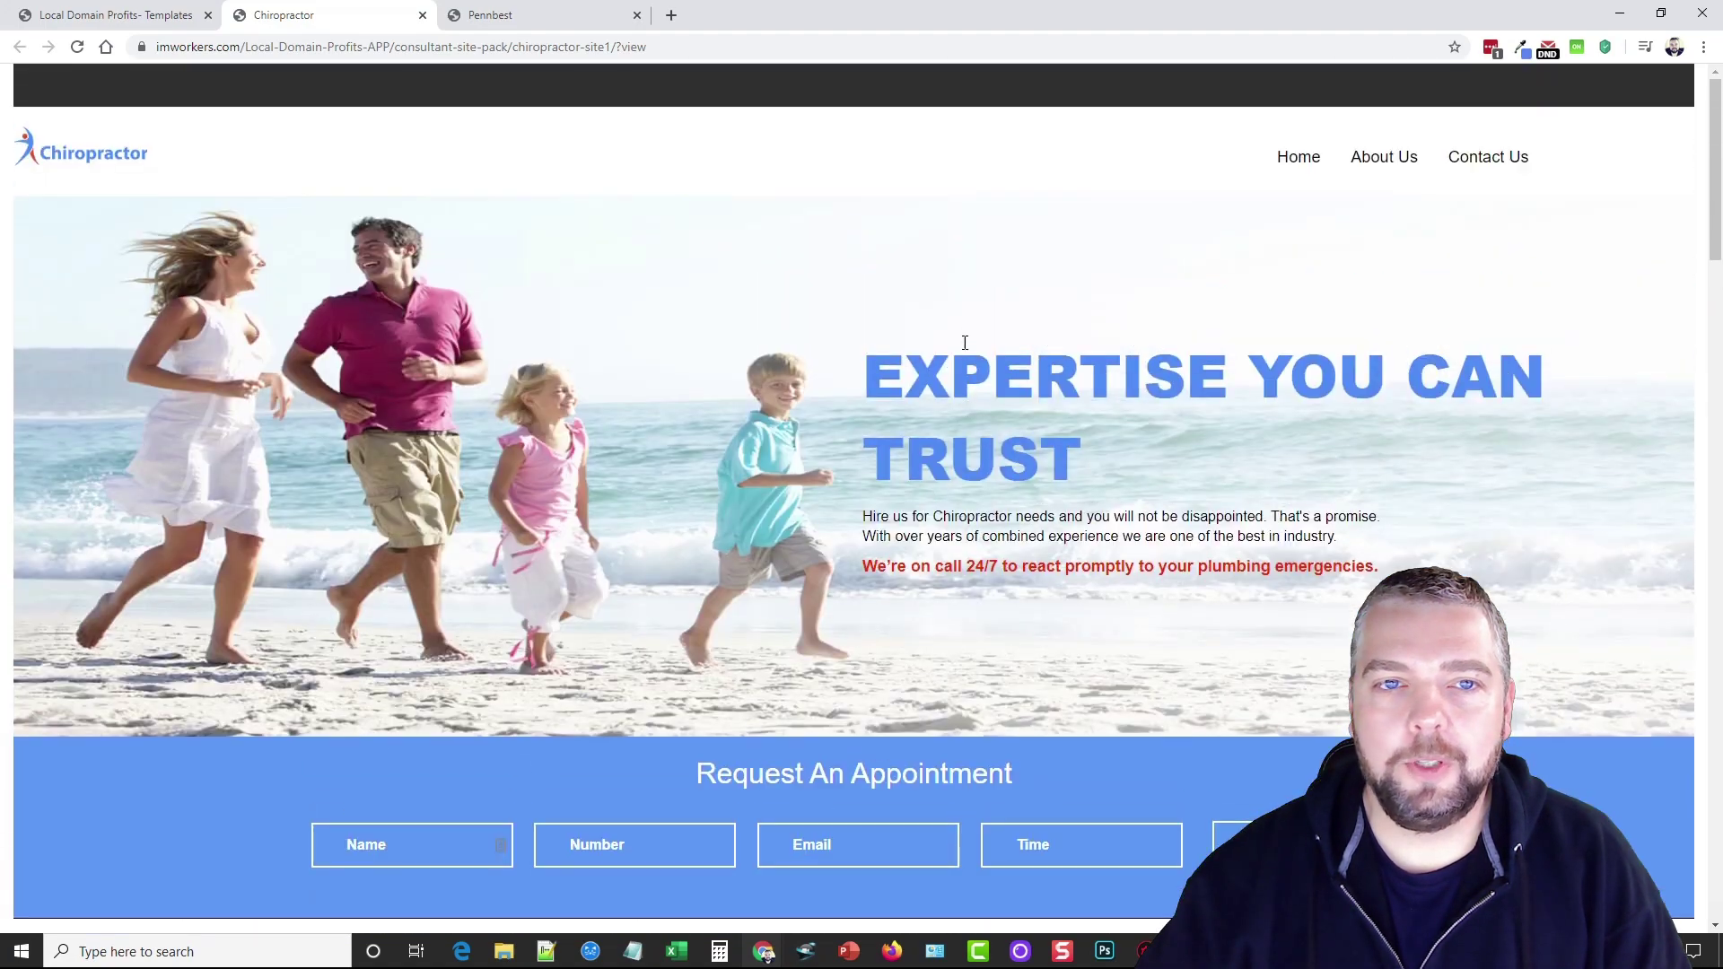
click(115, 14)
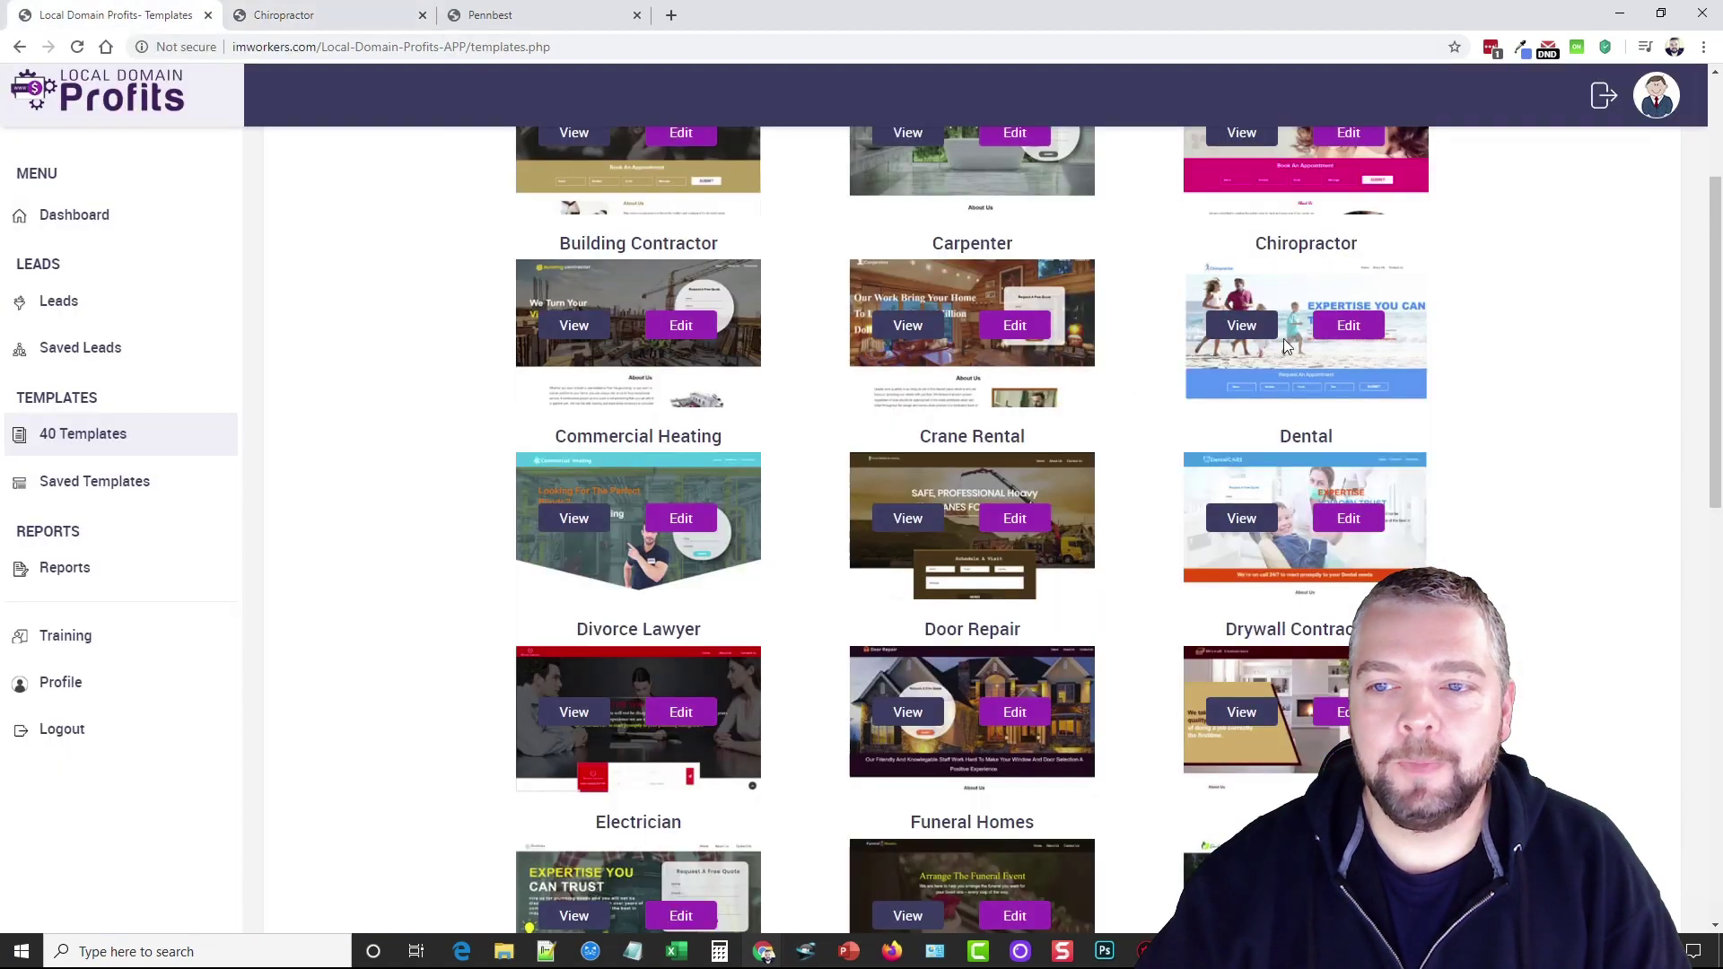
click(1348, 328)
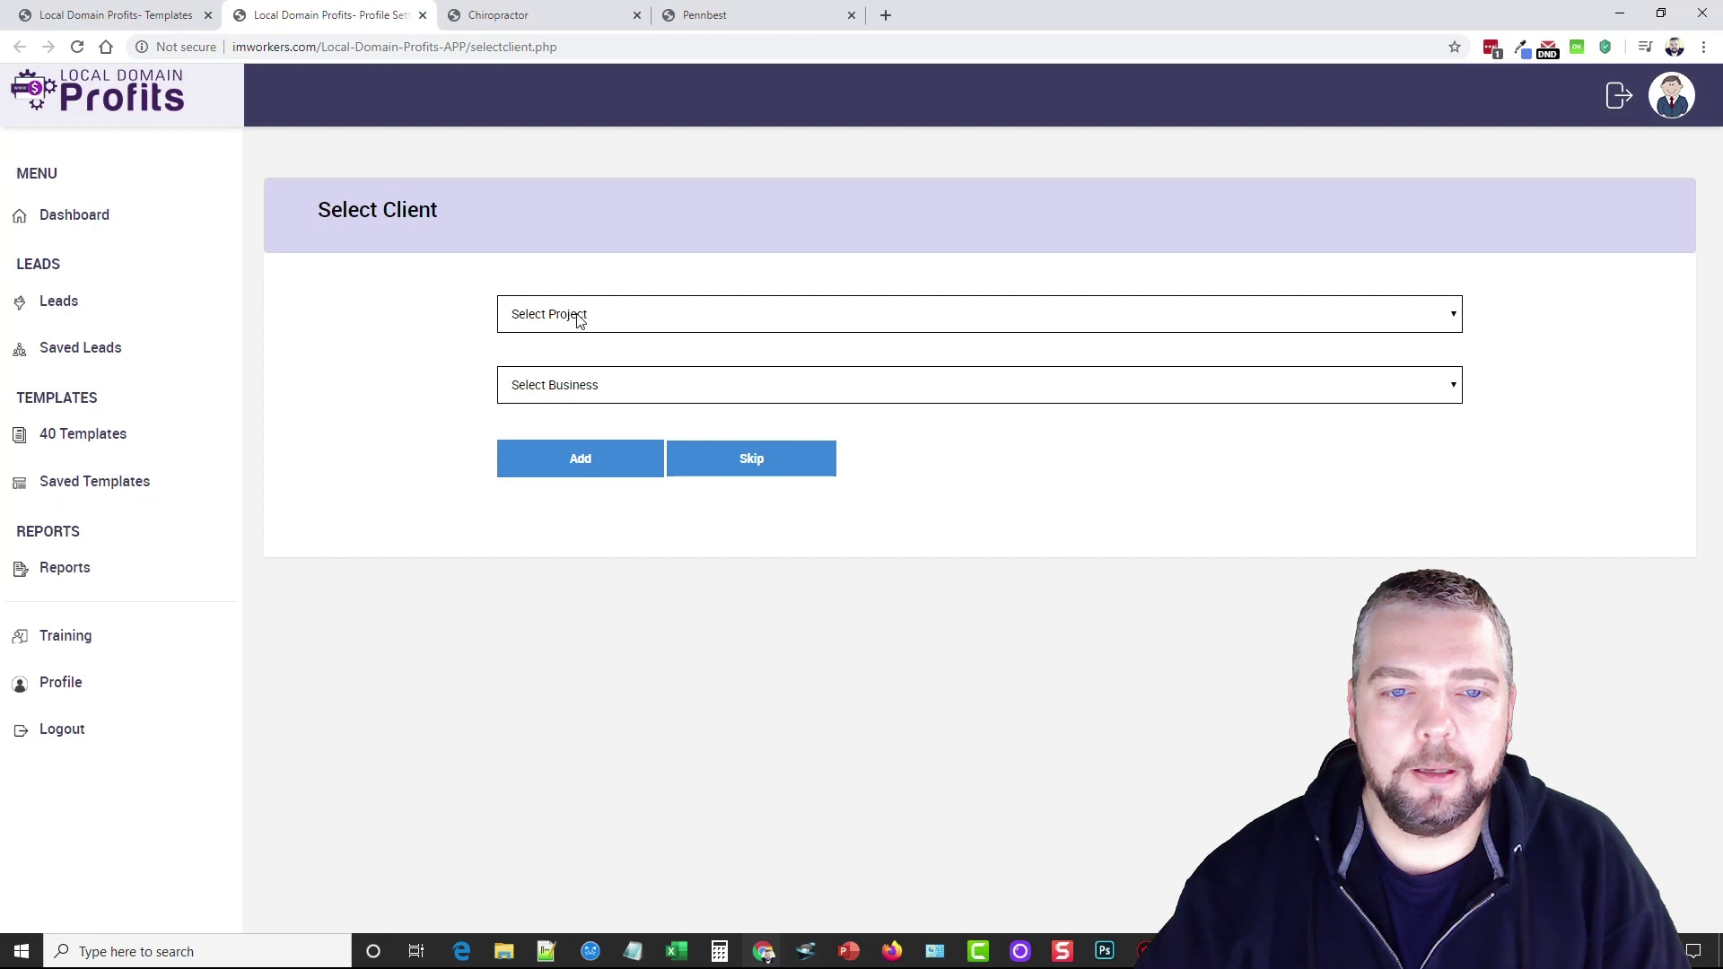
- Add the Chiropractor template for project Contracting and business pennbest
click(584, 321)
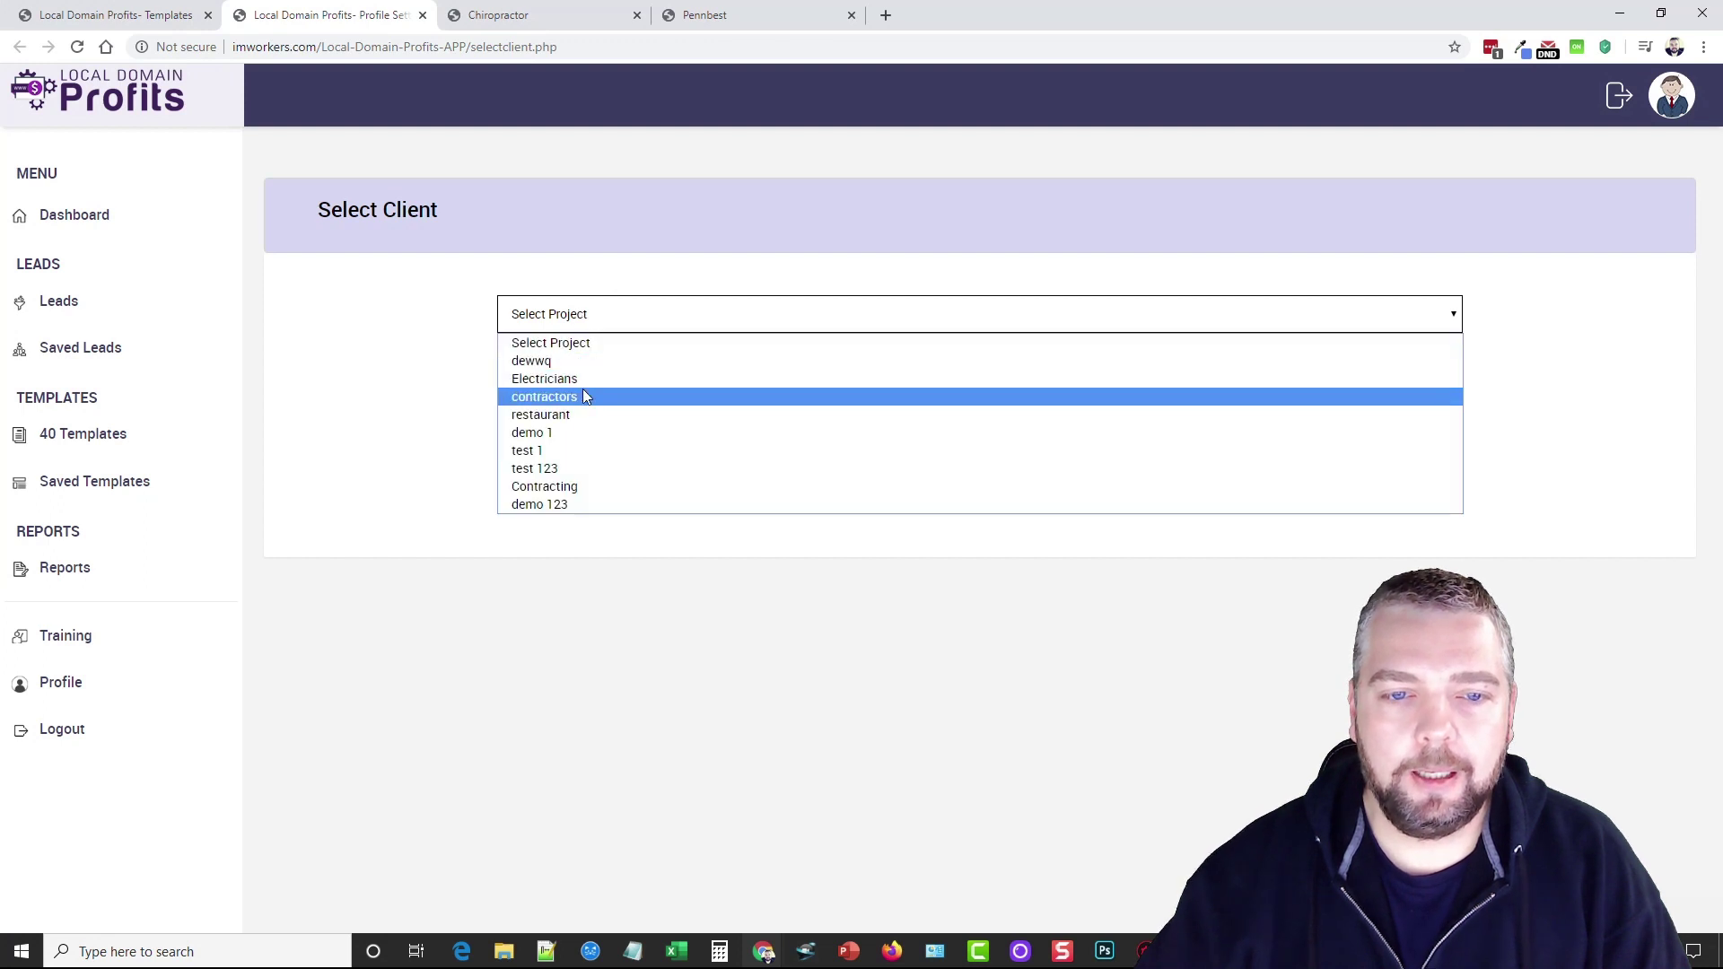
click(576, 485)
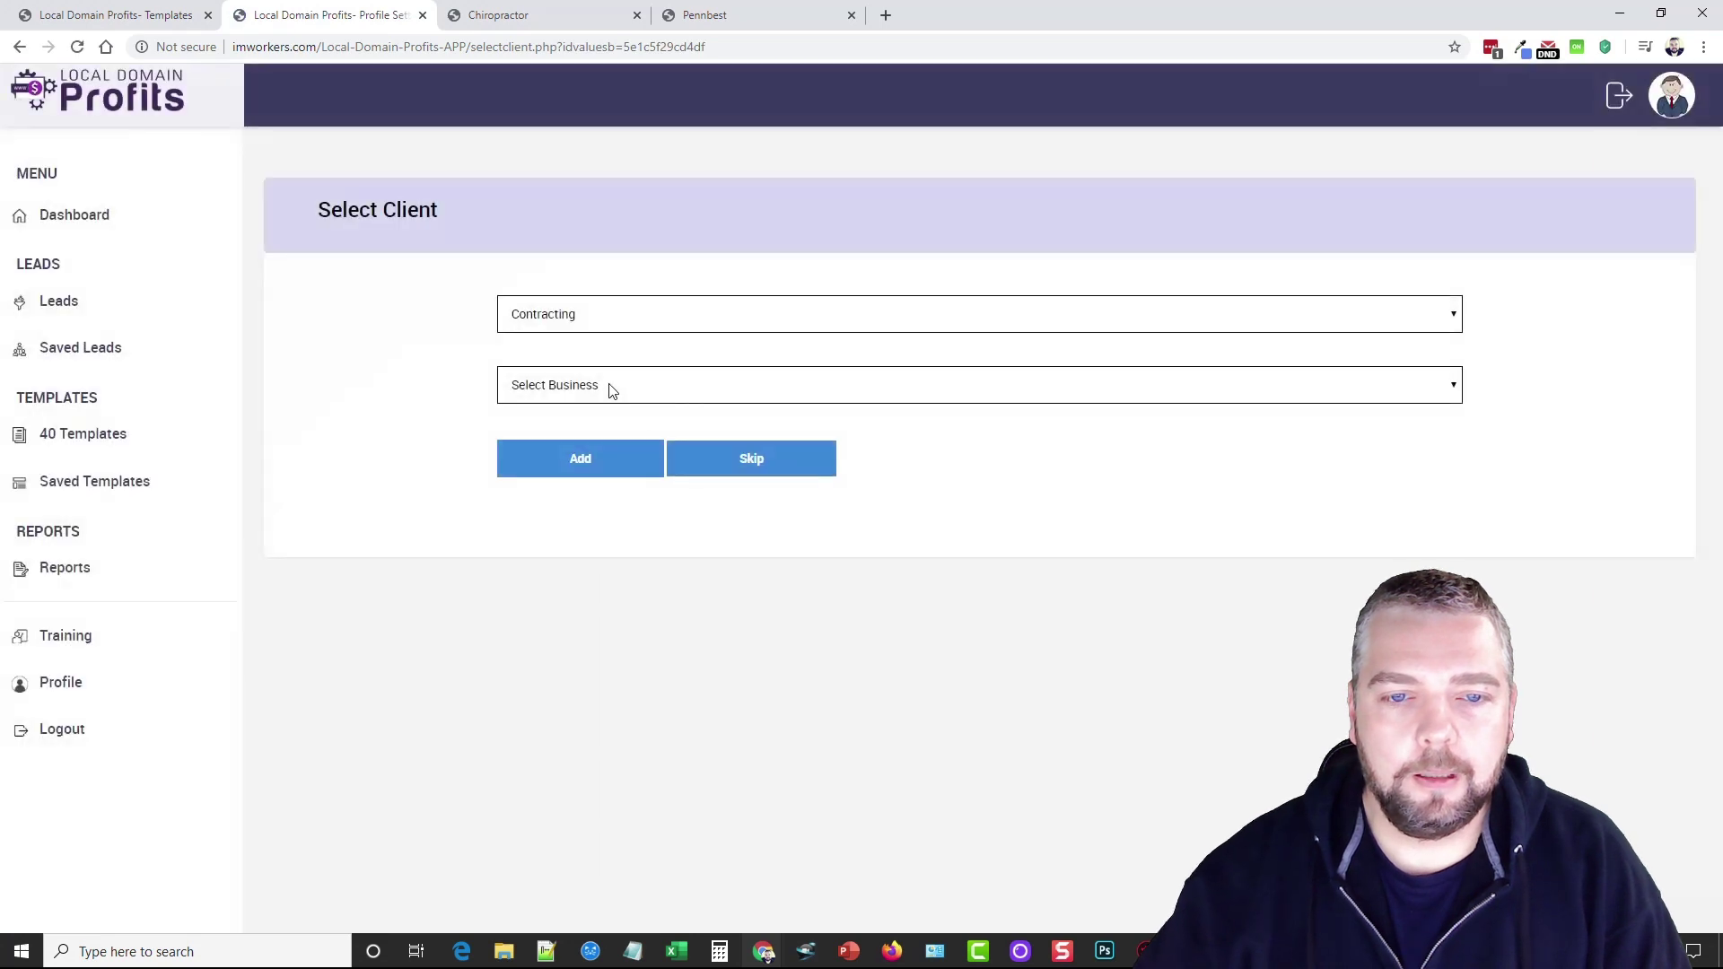
click(610, 389)
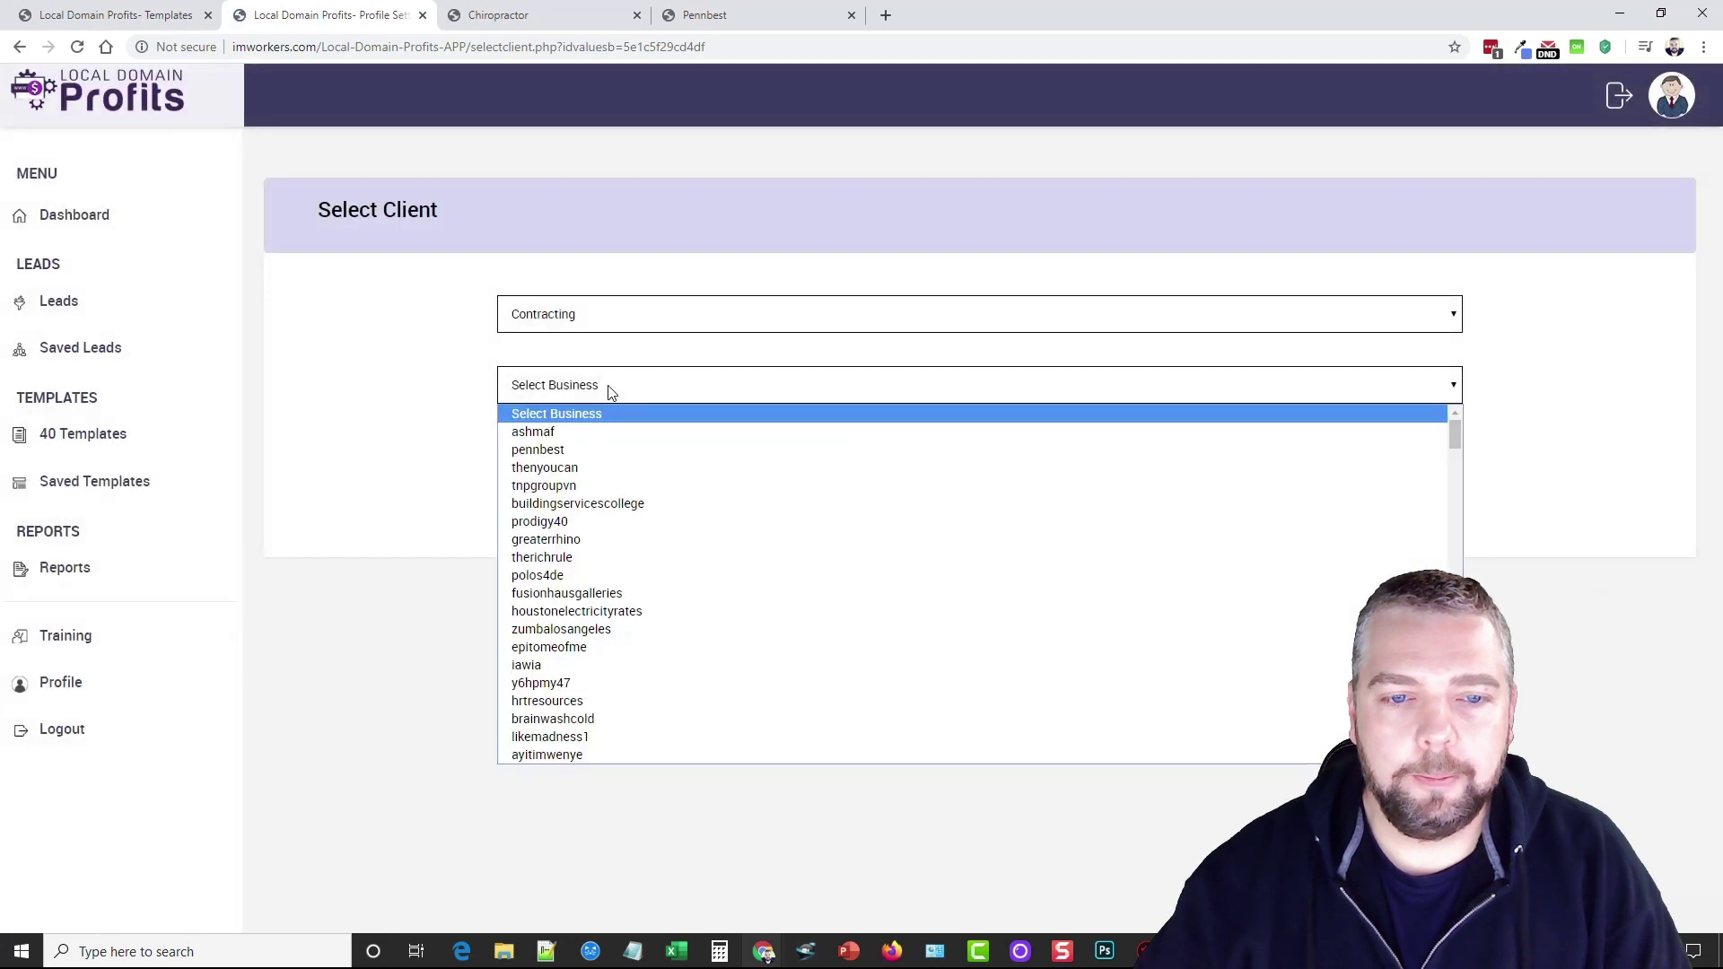
click(602, 453)
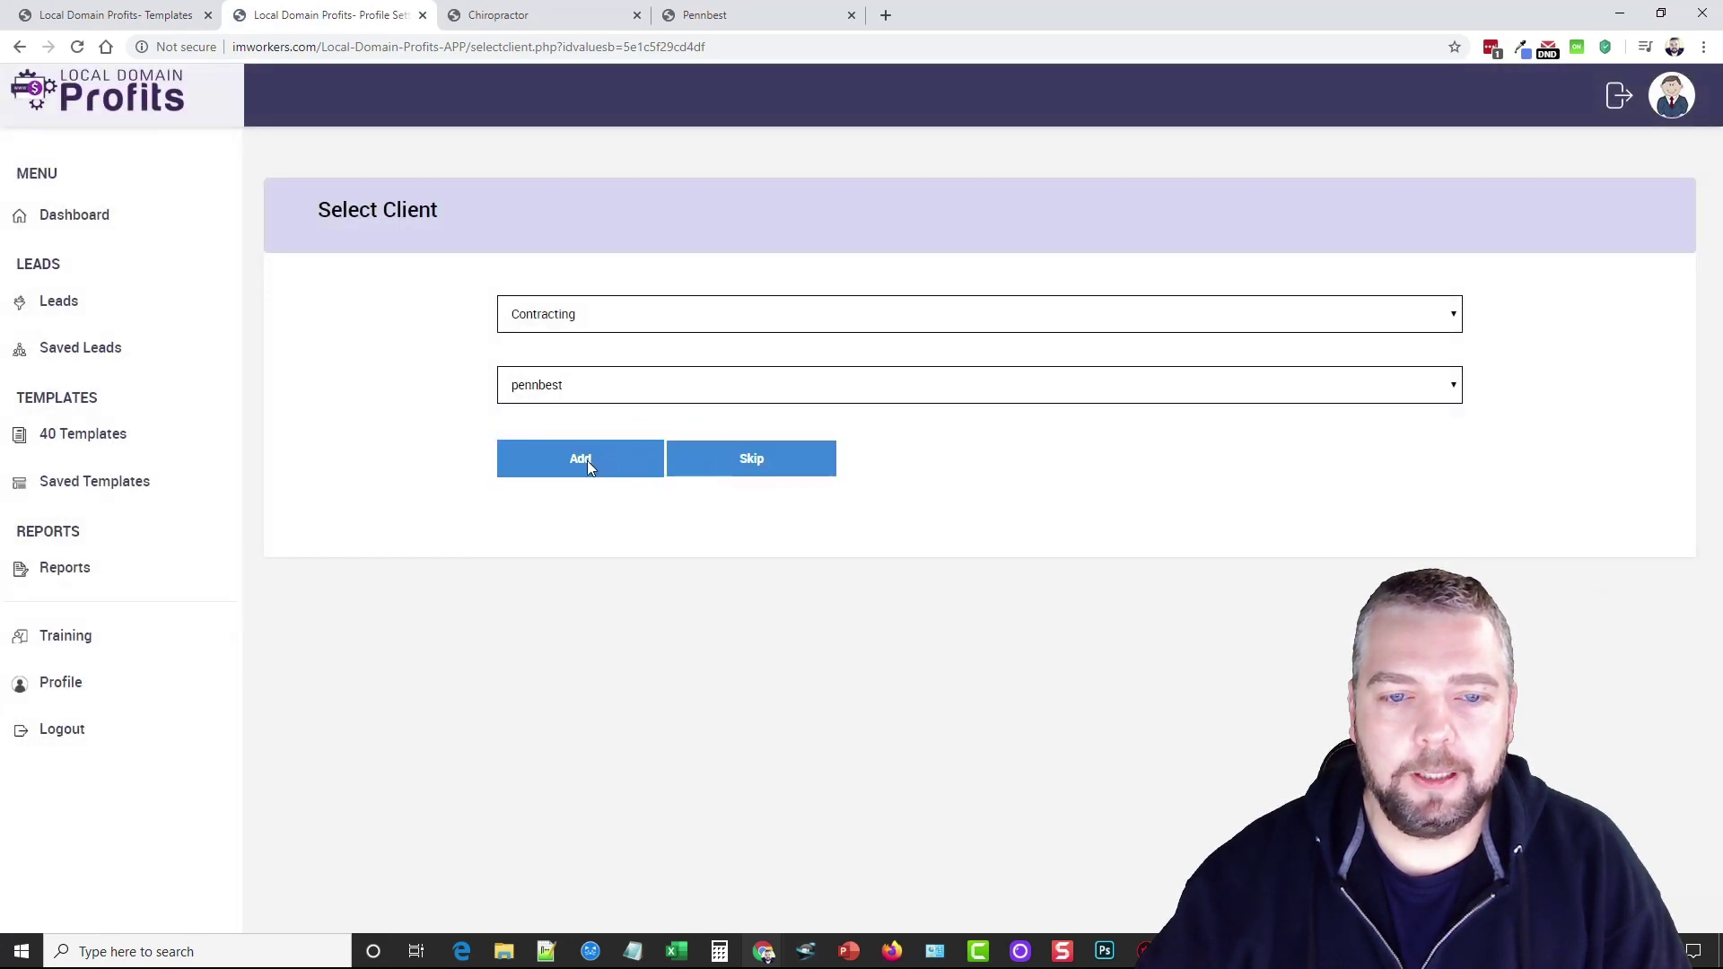
click(587, 460)
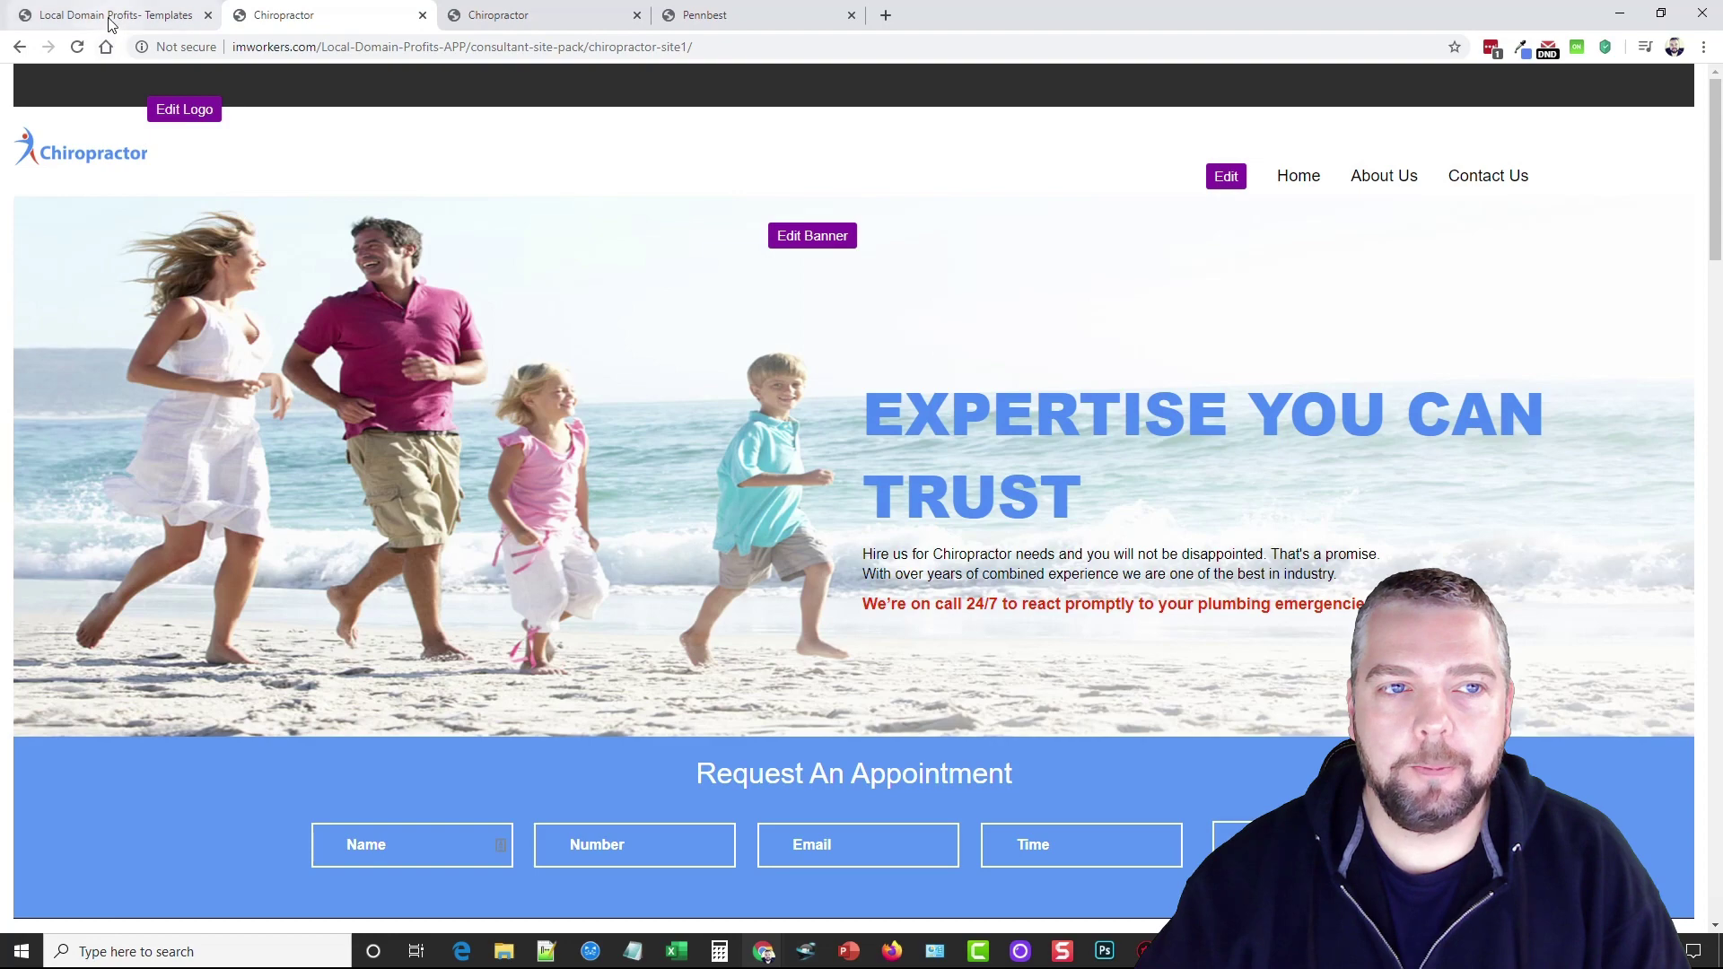
click(173, 19)
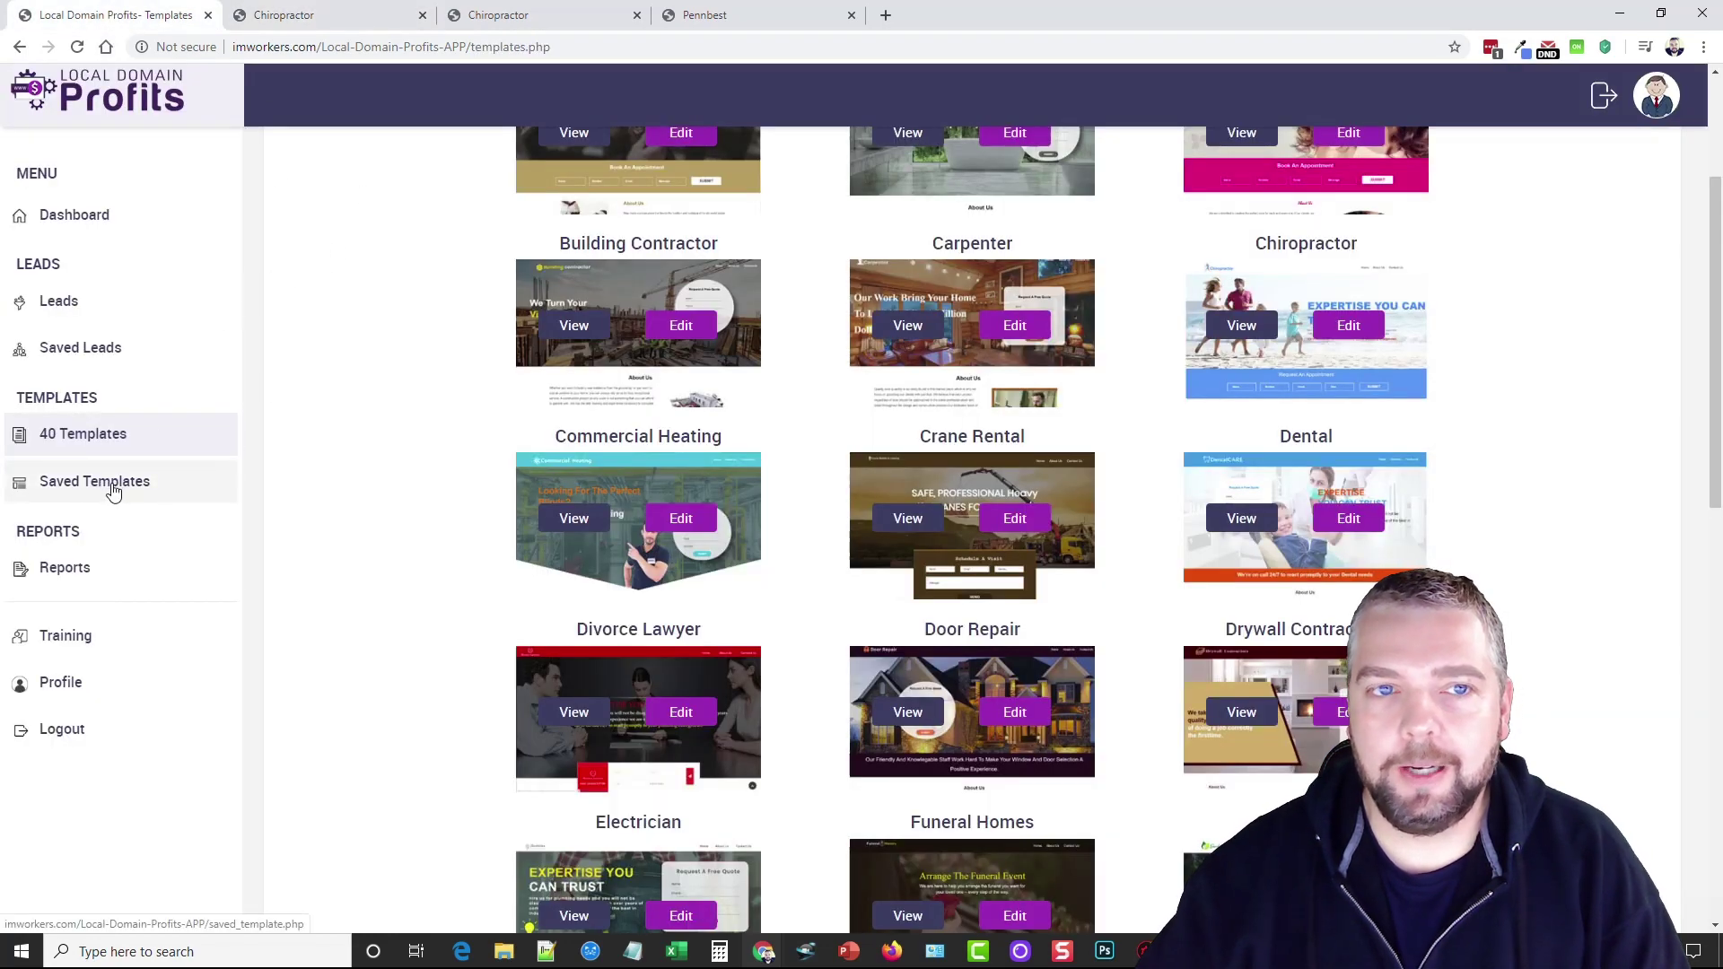
- Inspect the About Us section's editor on the Chiropractor site without changes
click(324, 18)
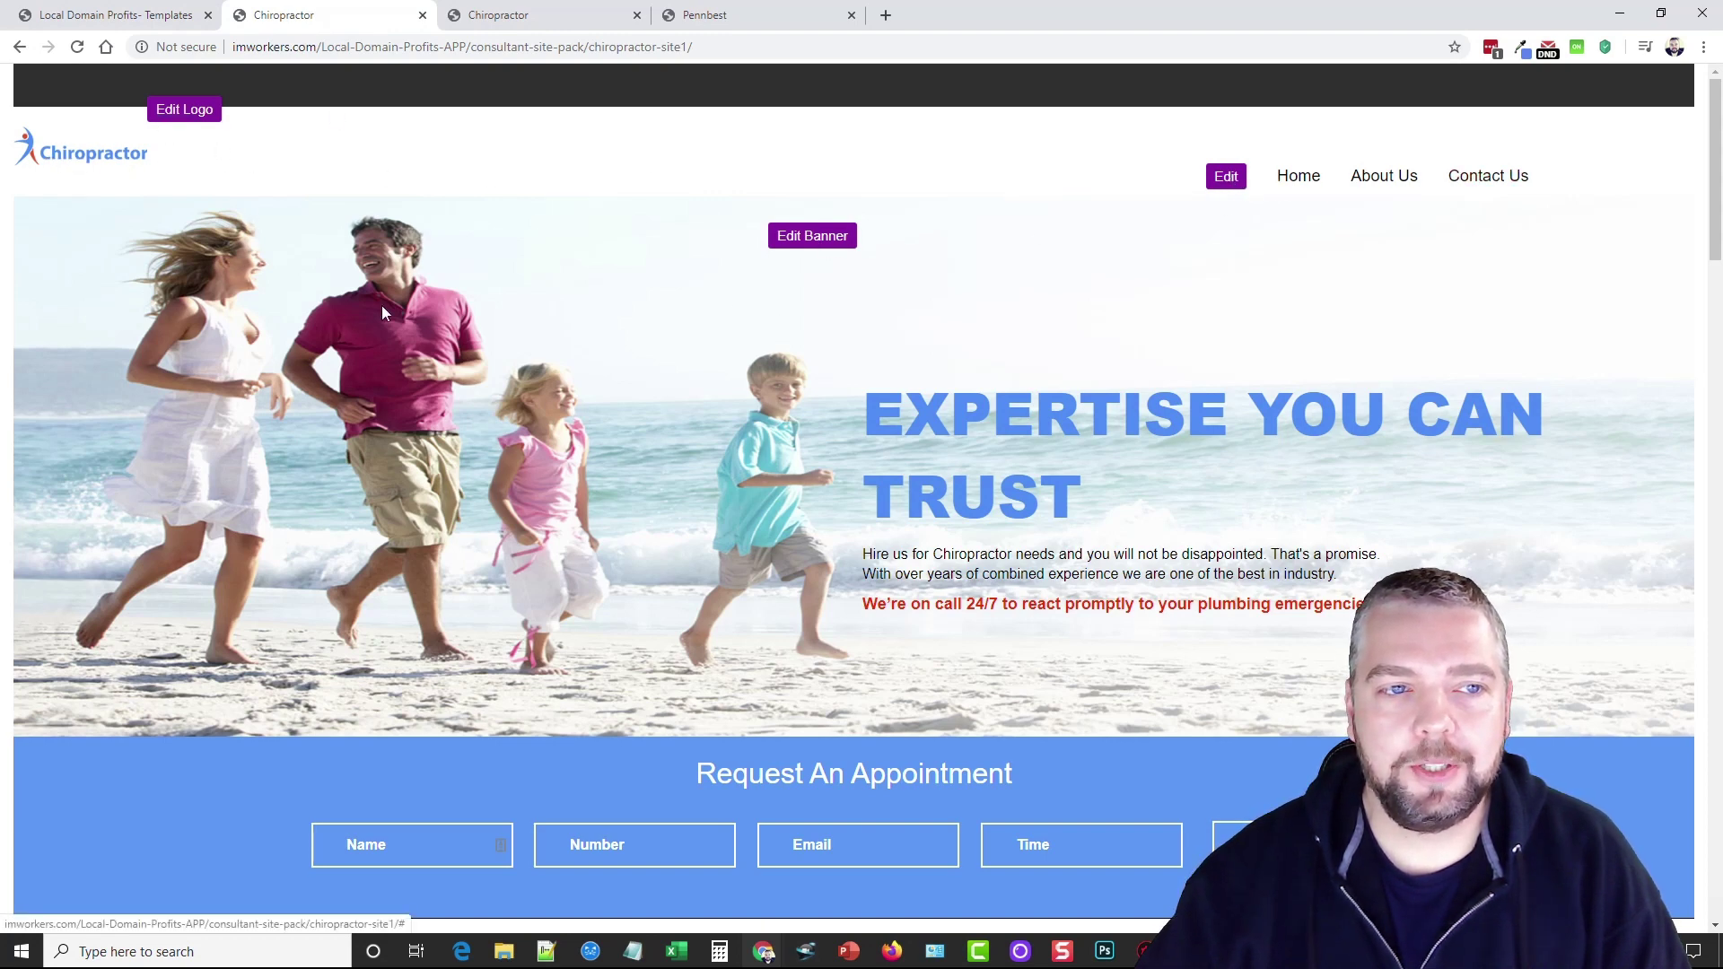
scroll(706, 549, down, 5)
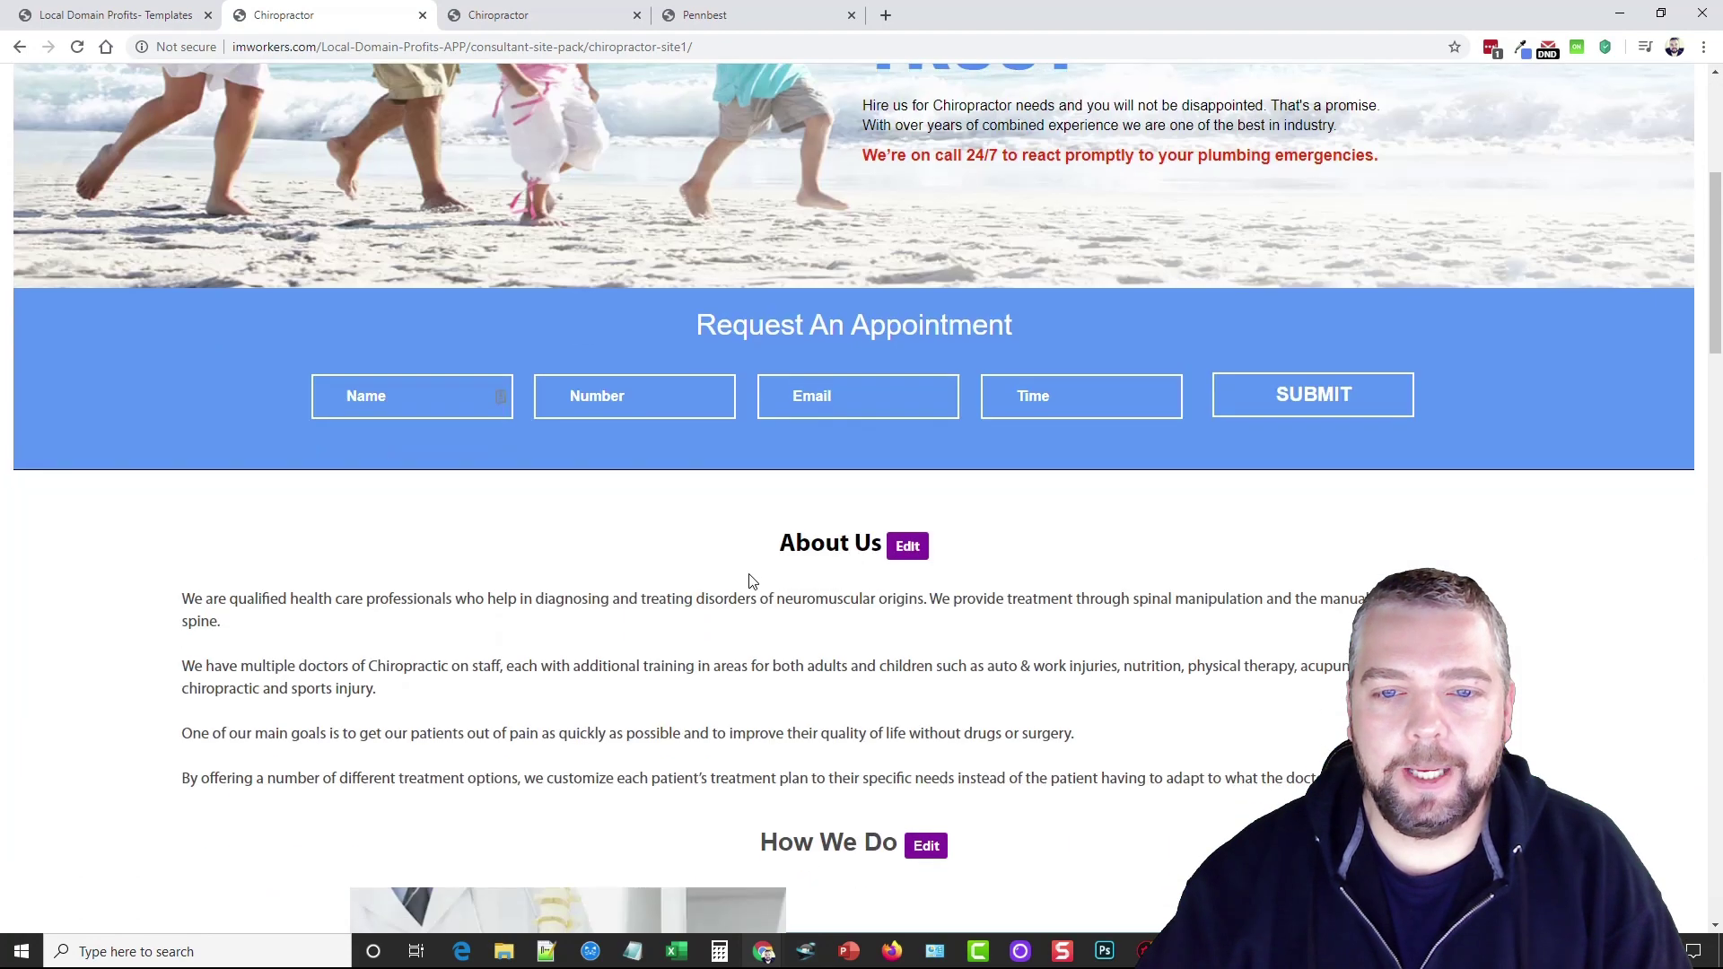
click(912, 277)
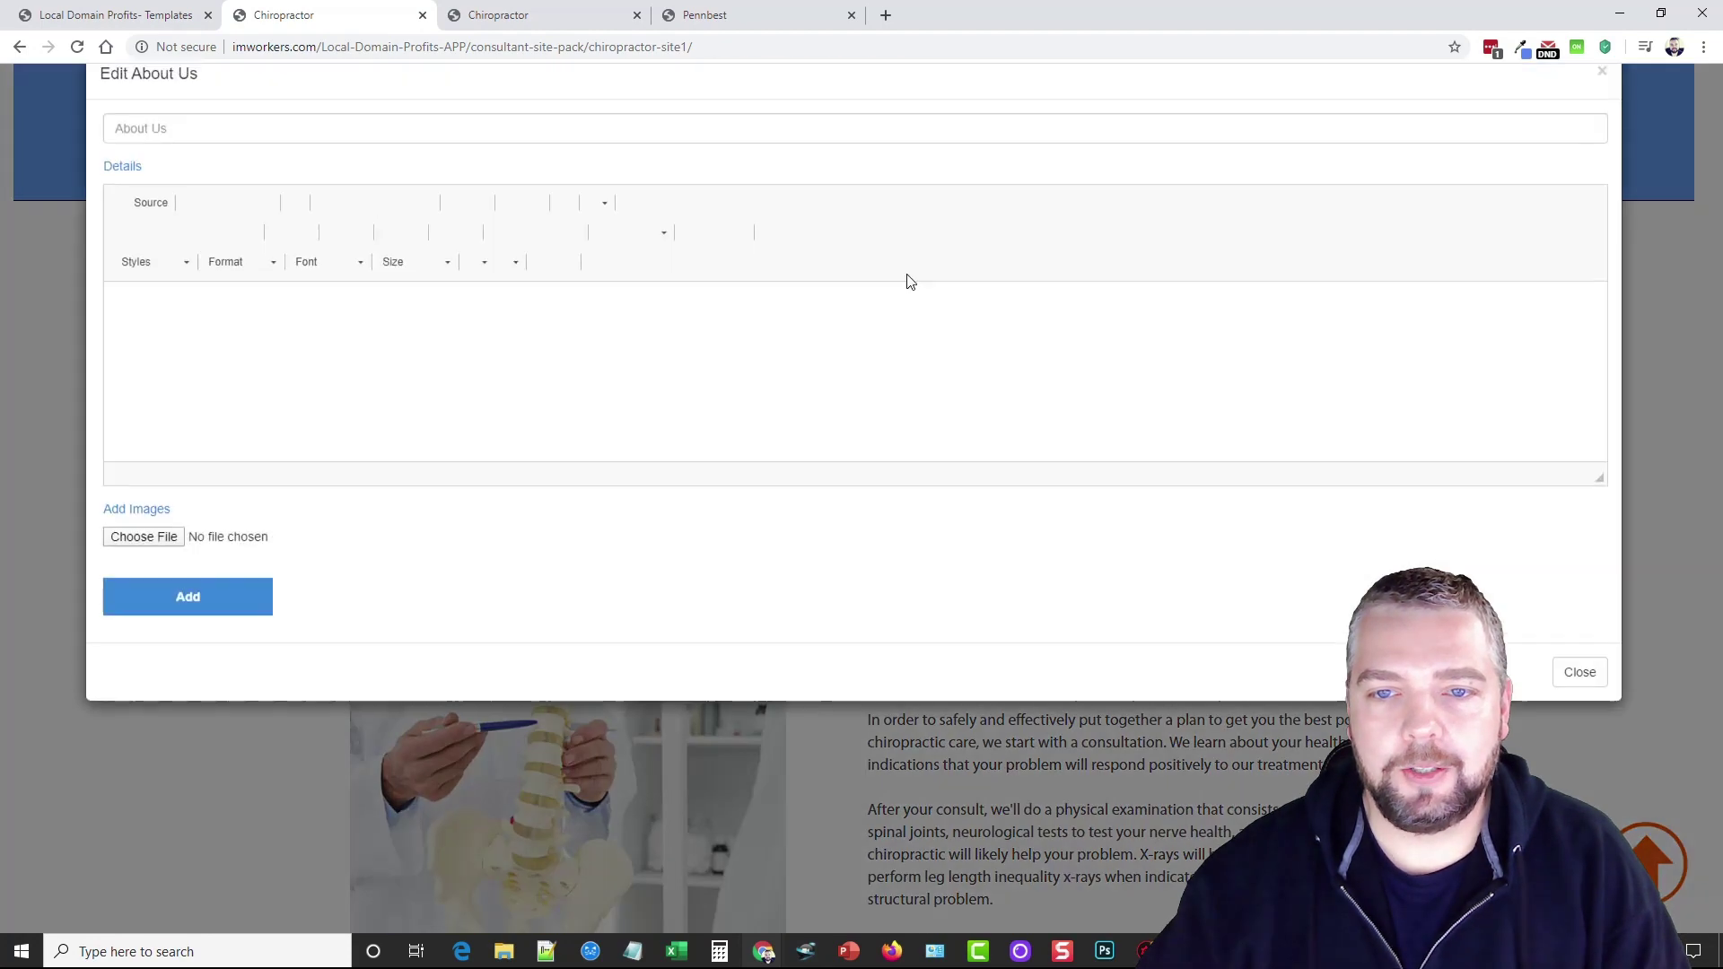
click(284, 181)
click(327, 405)
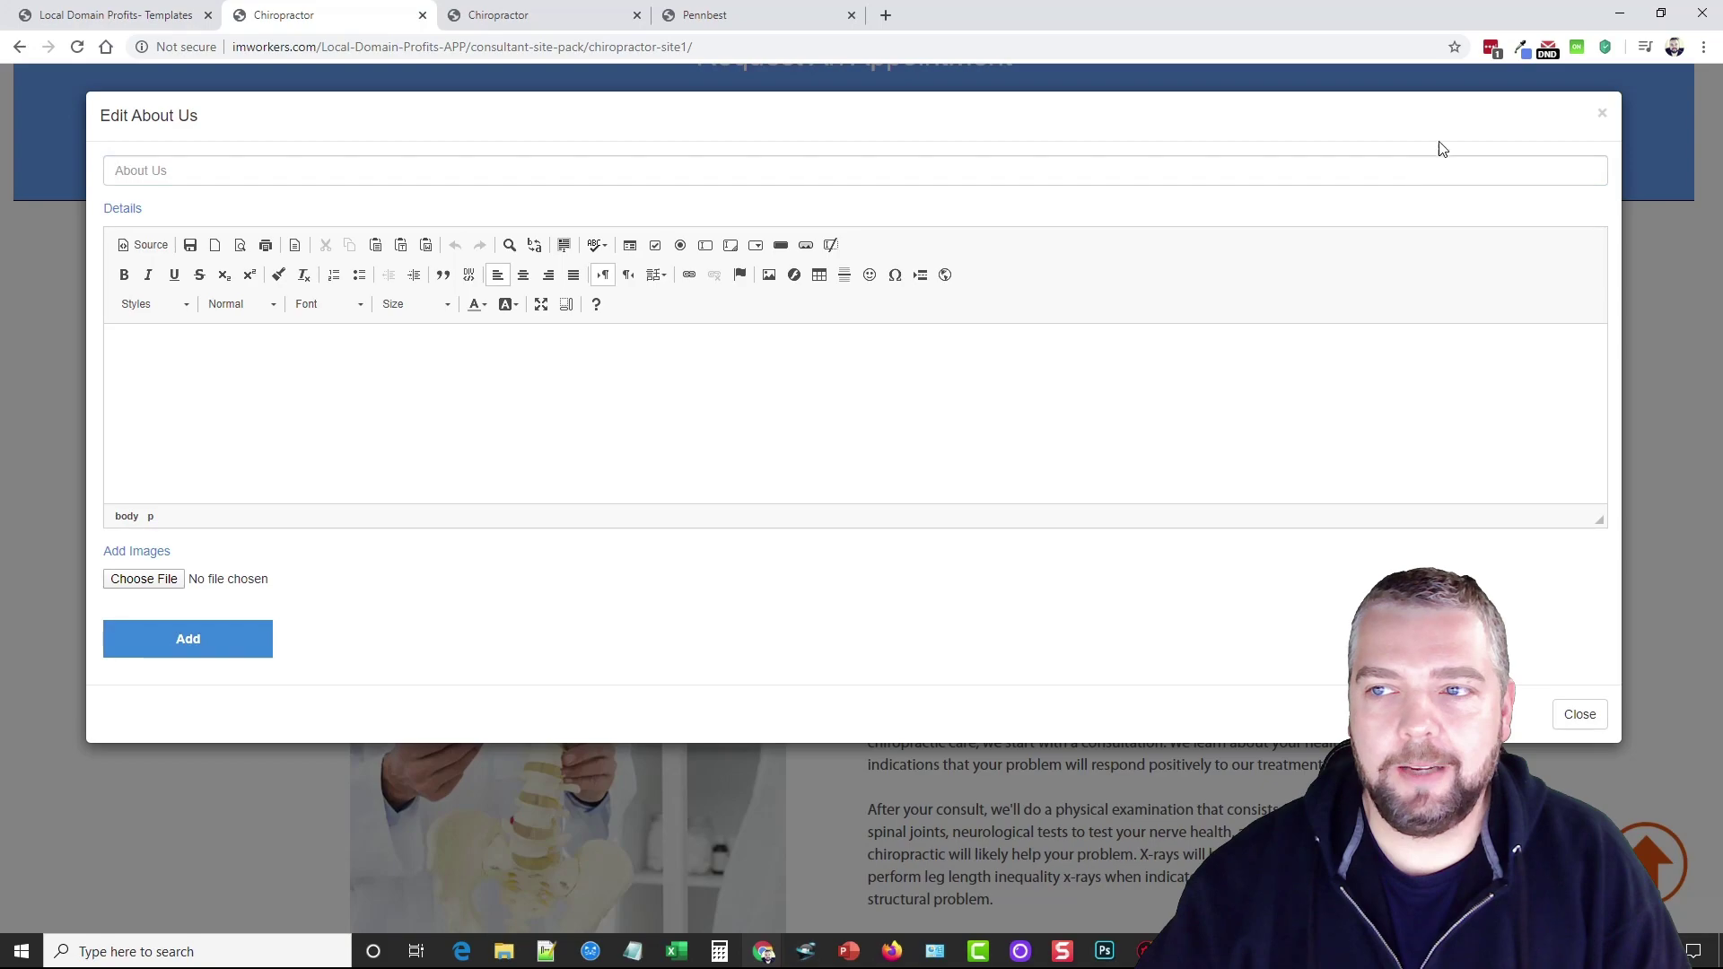
click(1602, 113)
scroll(1147, 666, down, 8)
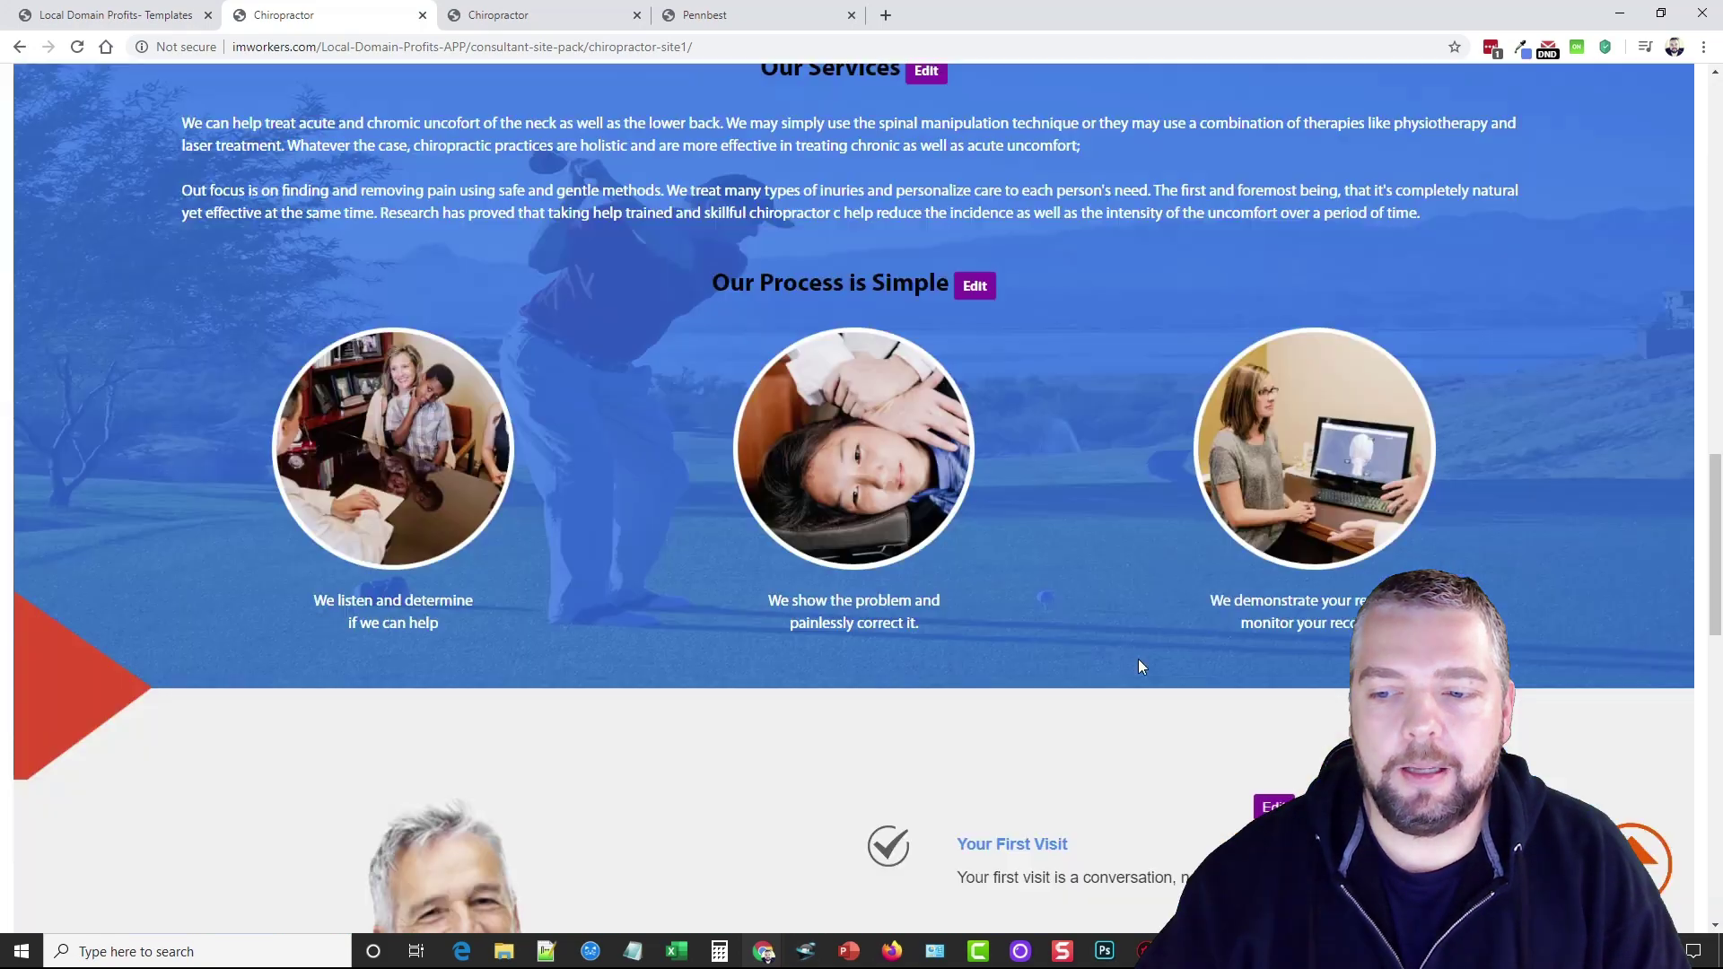
scroll(1137, 658, down, 4)
scroll(1099, 661, down, 4)
scroll(1021, 660, up, 4)
scroll(1021, 660, up, 5)
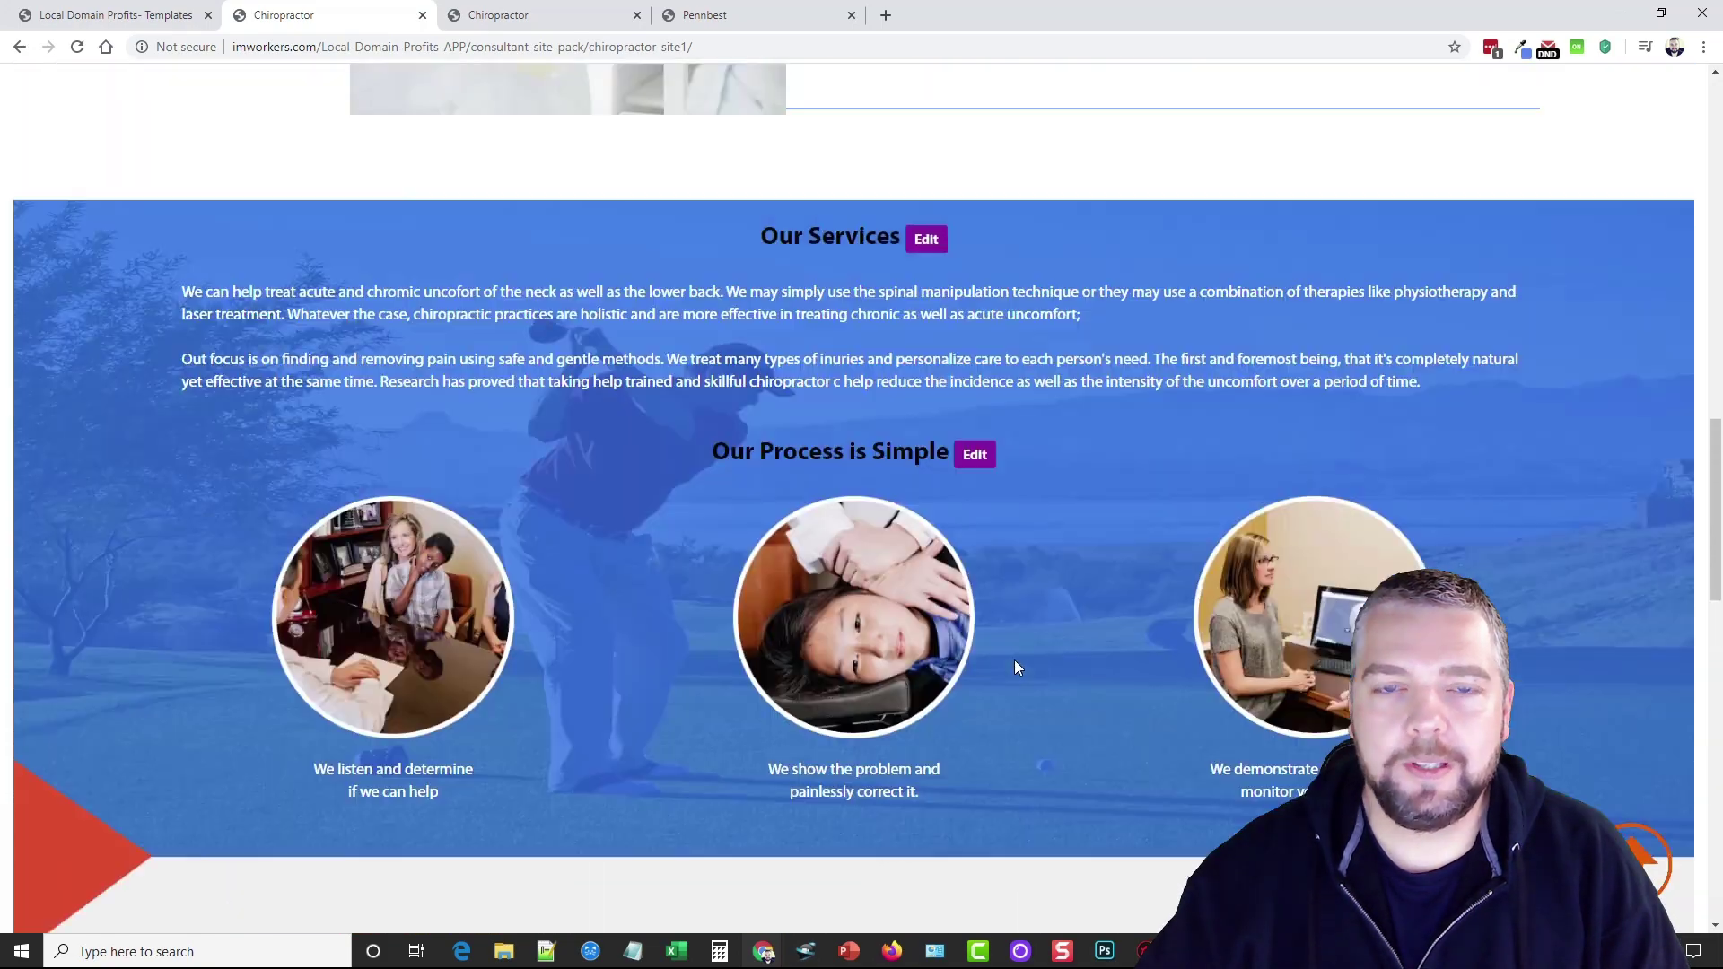
scroll(1014, 660, up, 5)
- Return to the templates gallery and go to Saved Templates
click(171, 25)
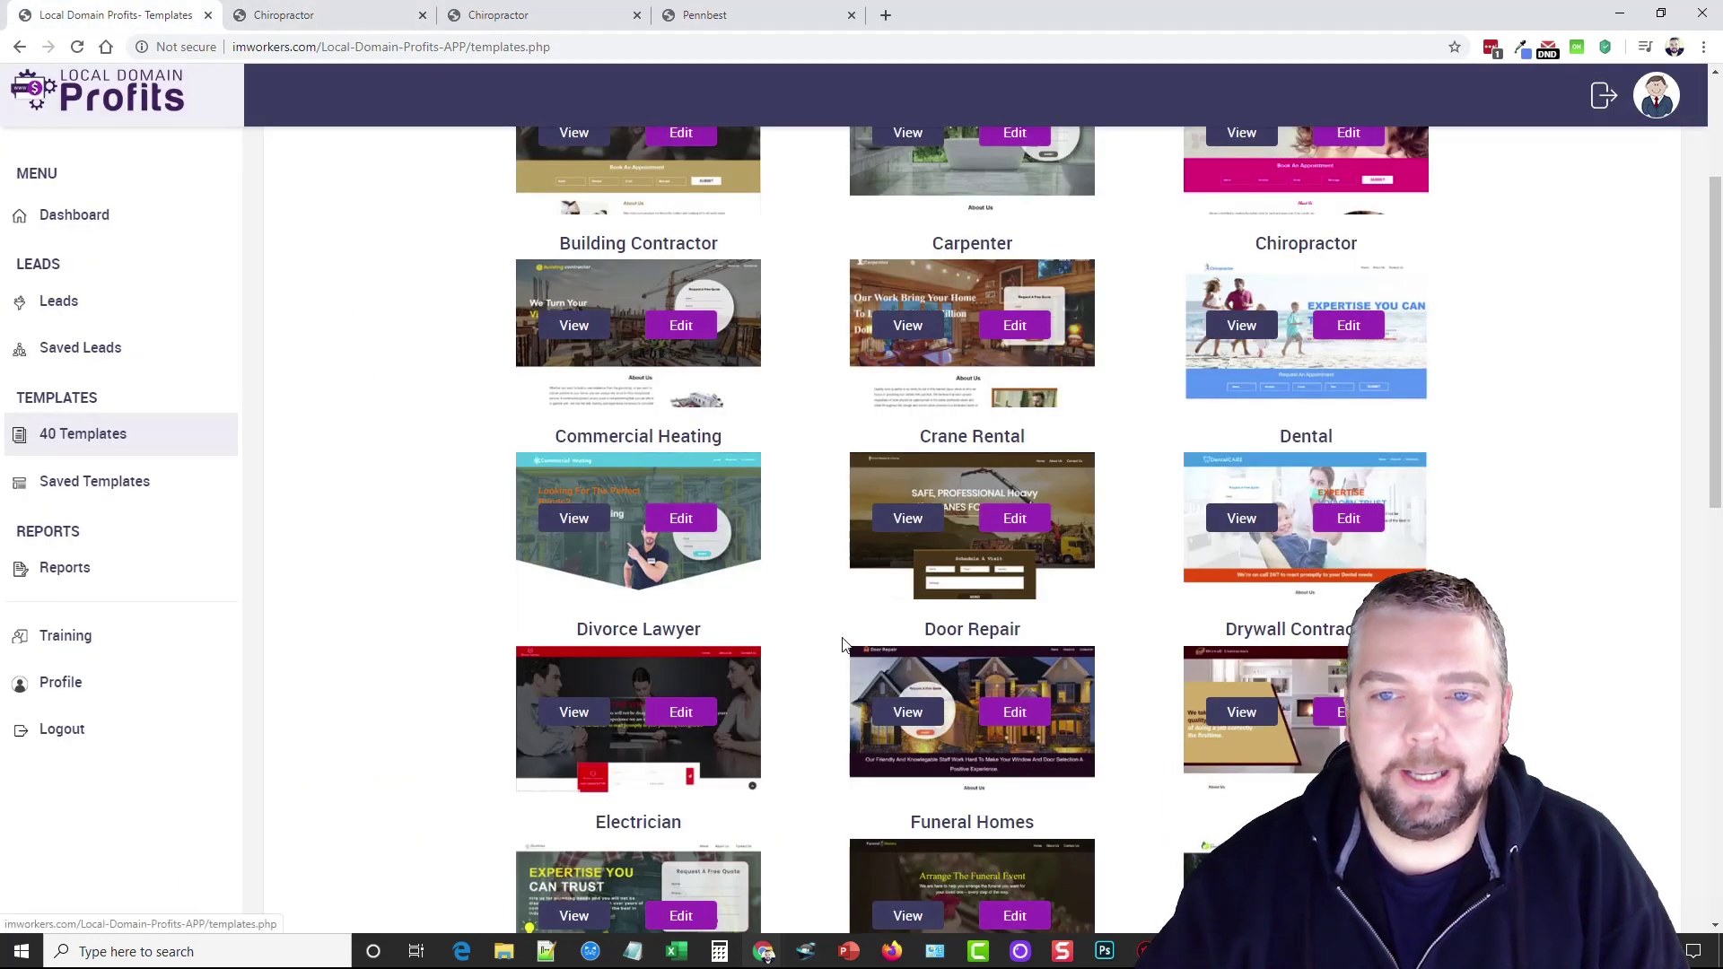
click(63, 488)
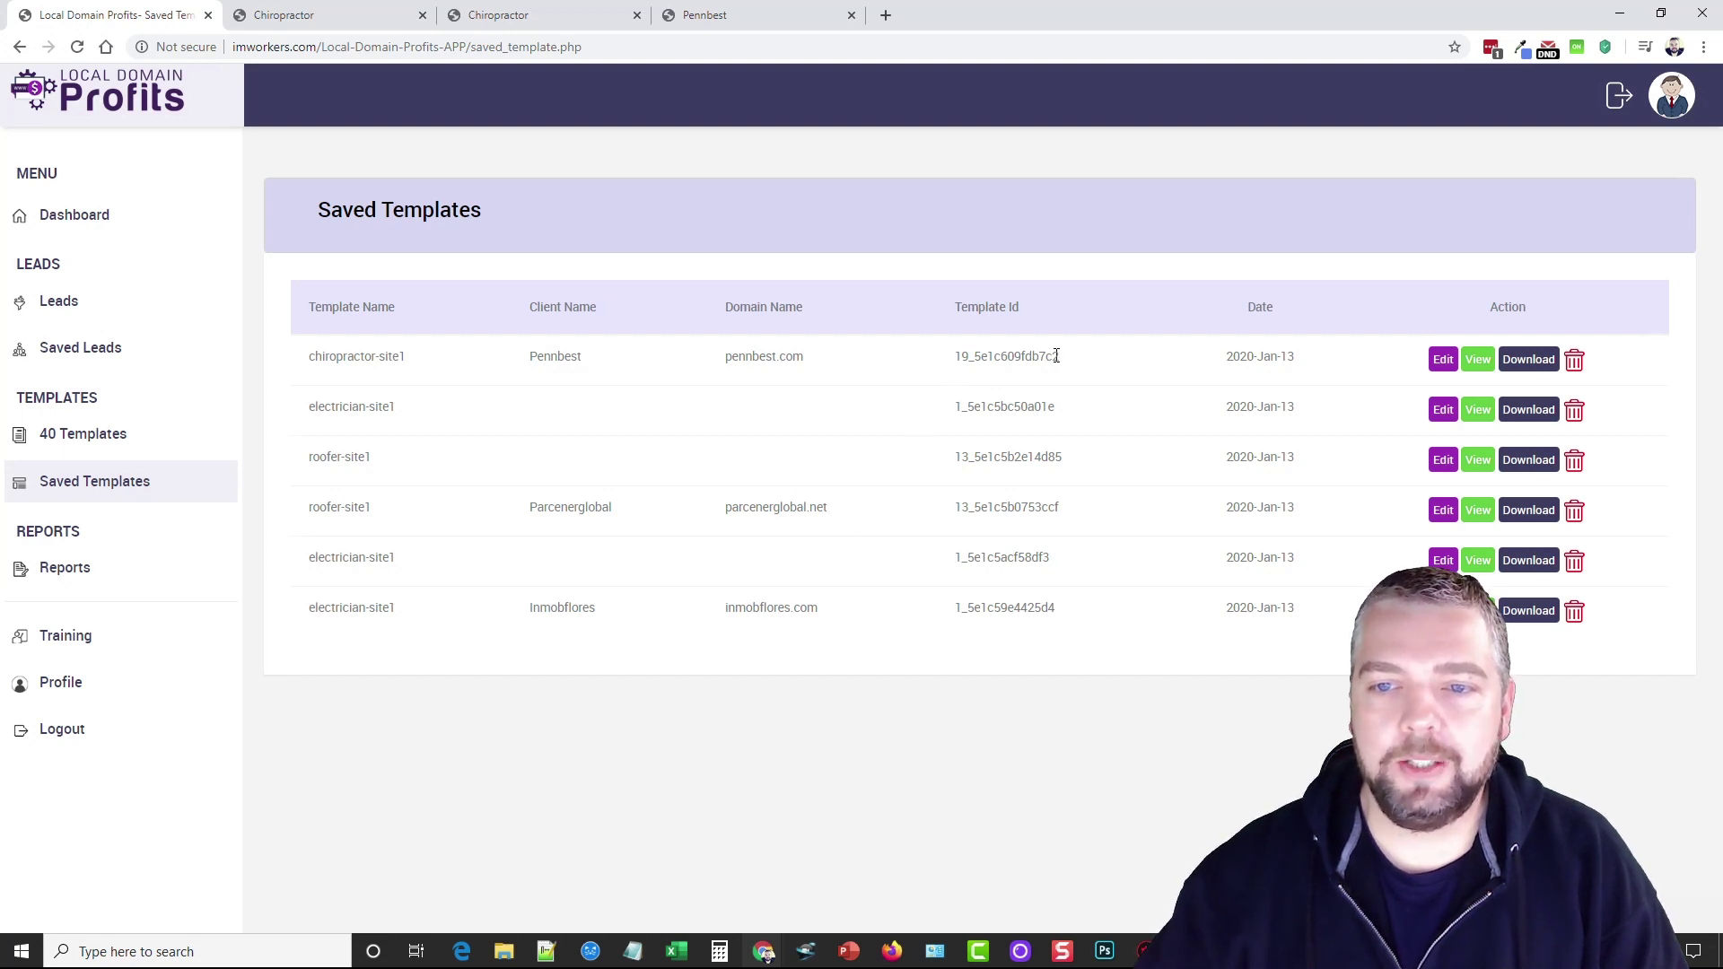
- Highlight the Pennbest template id 19_5e1c609fdb7c2, then go to the Dashboard
drag(1057, 355, 954, 357)
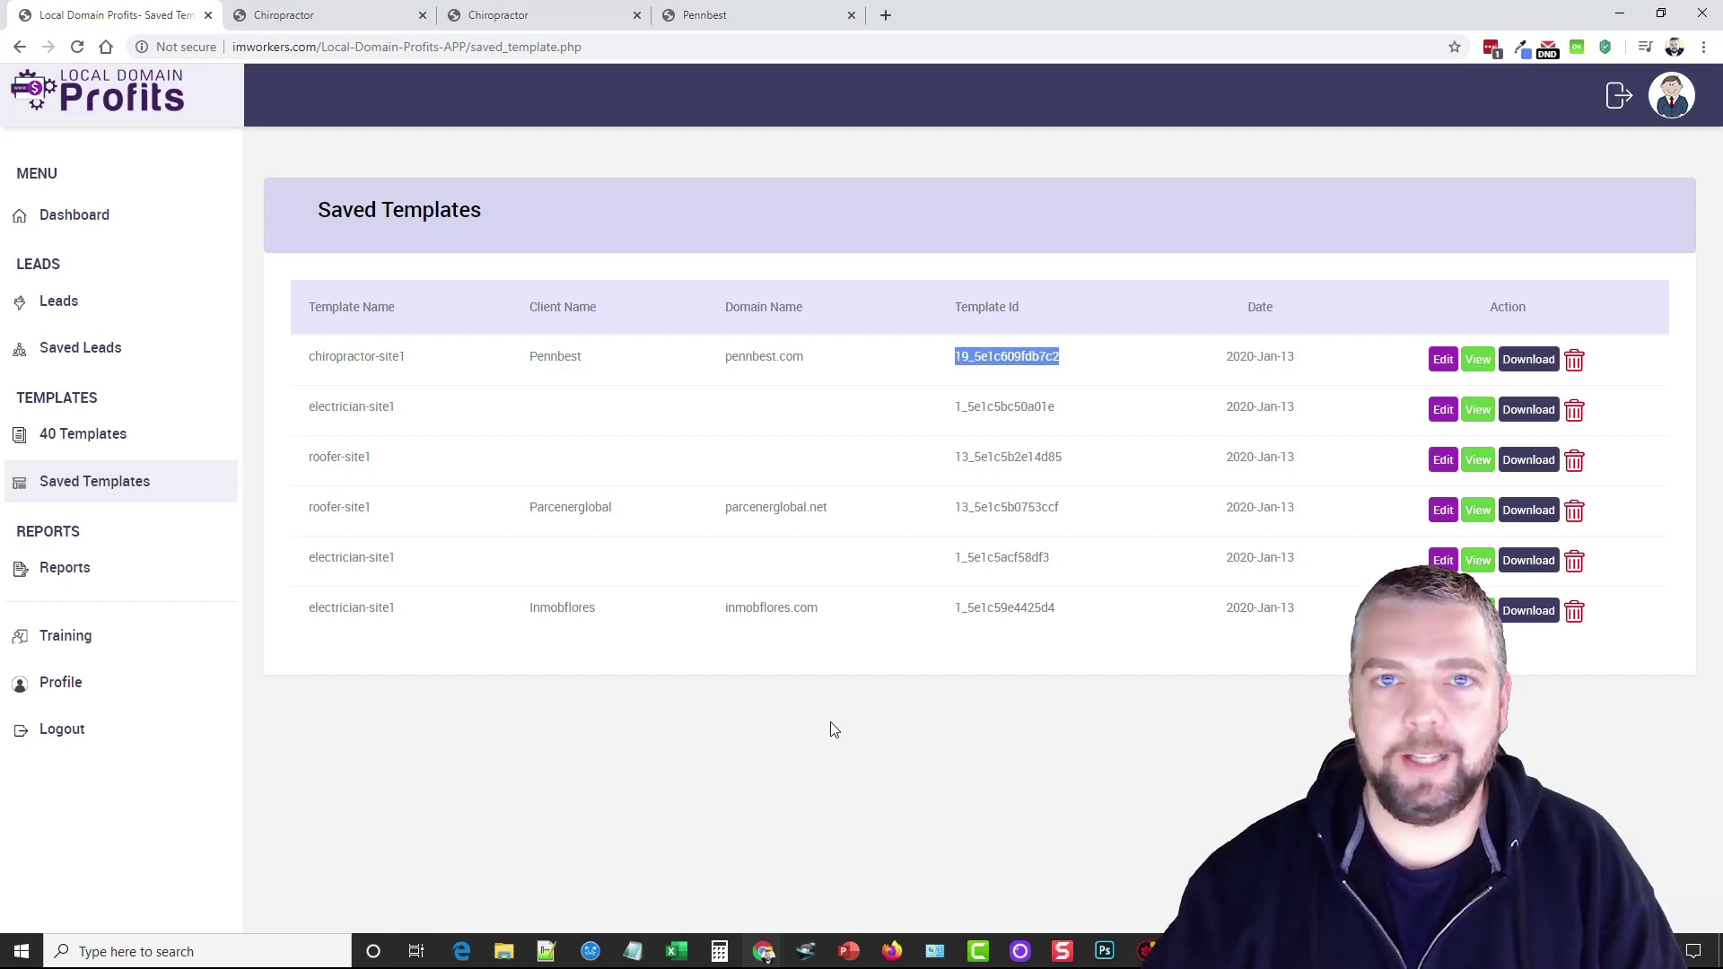
click(775, 730)
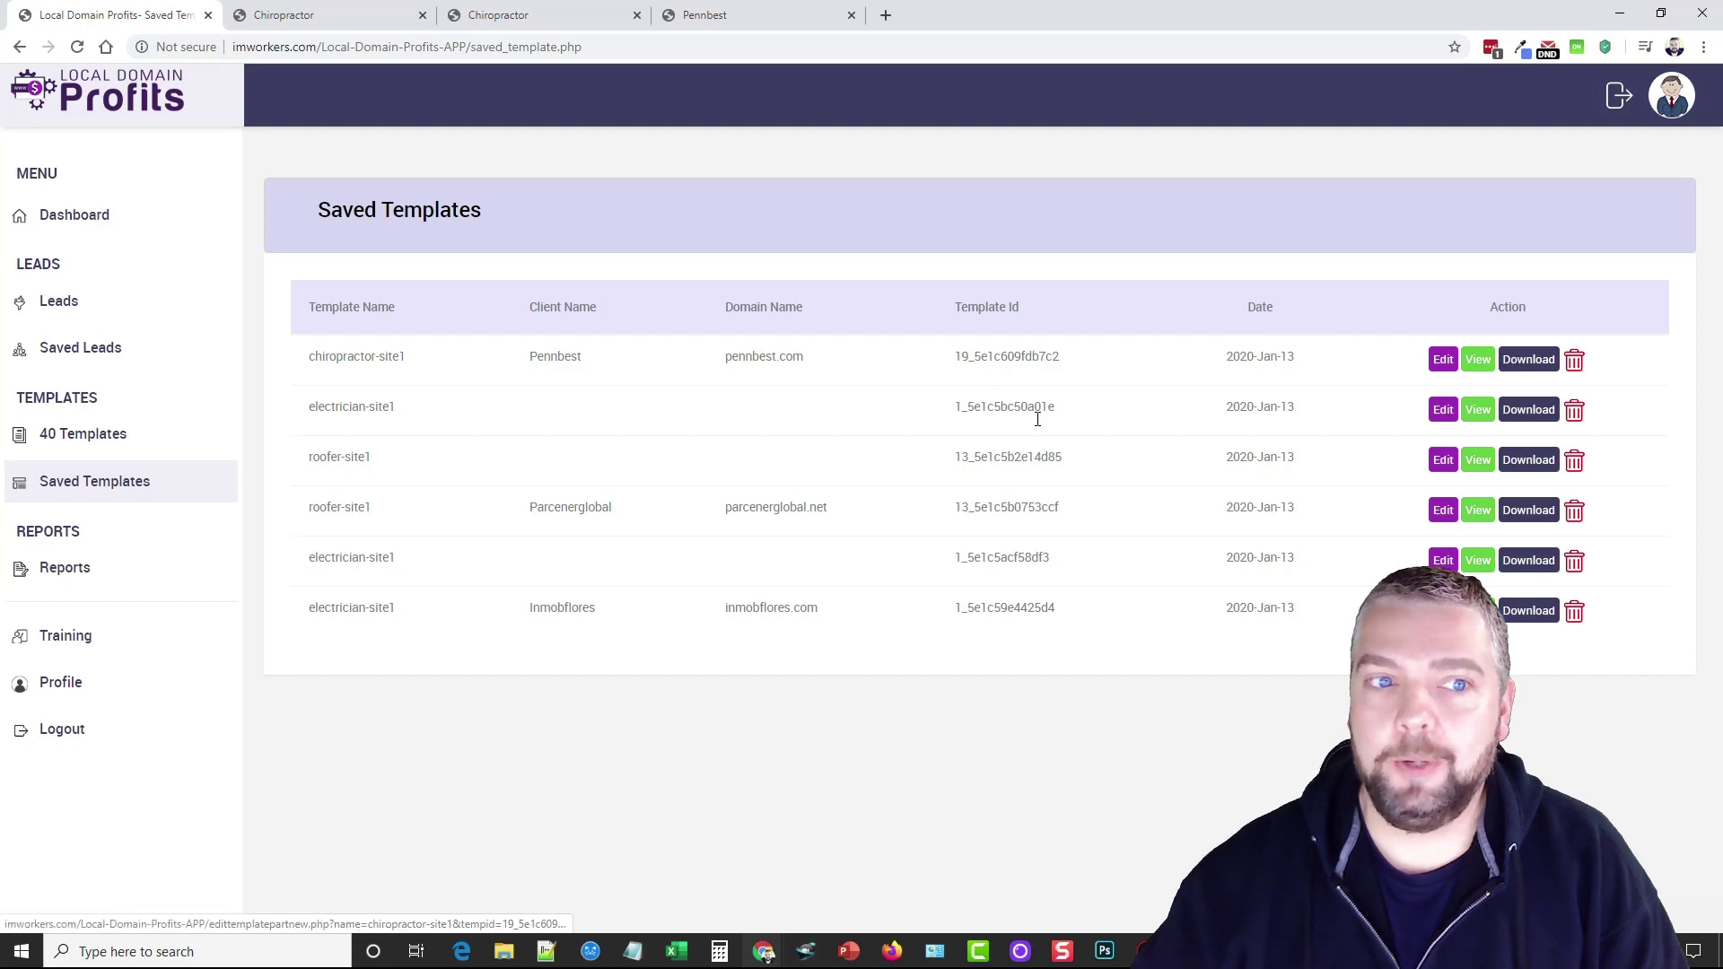
click(74, 219)
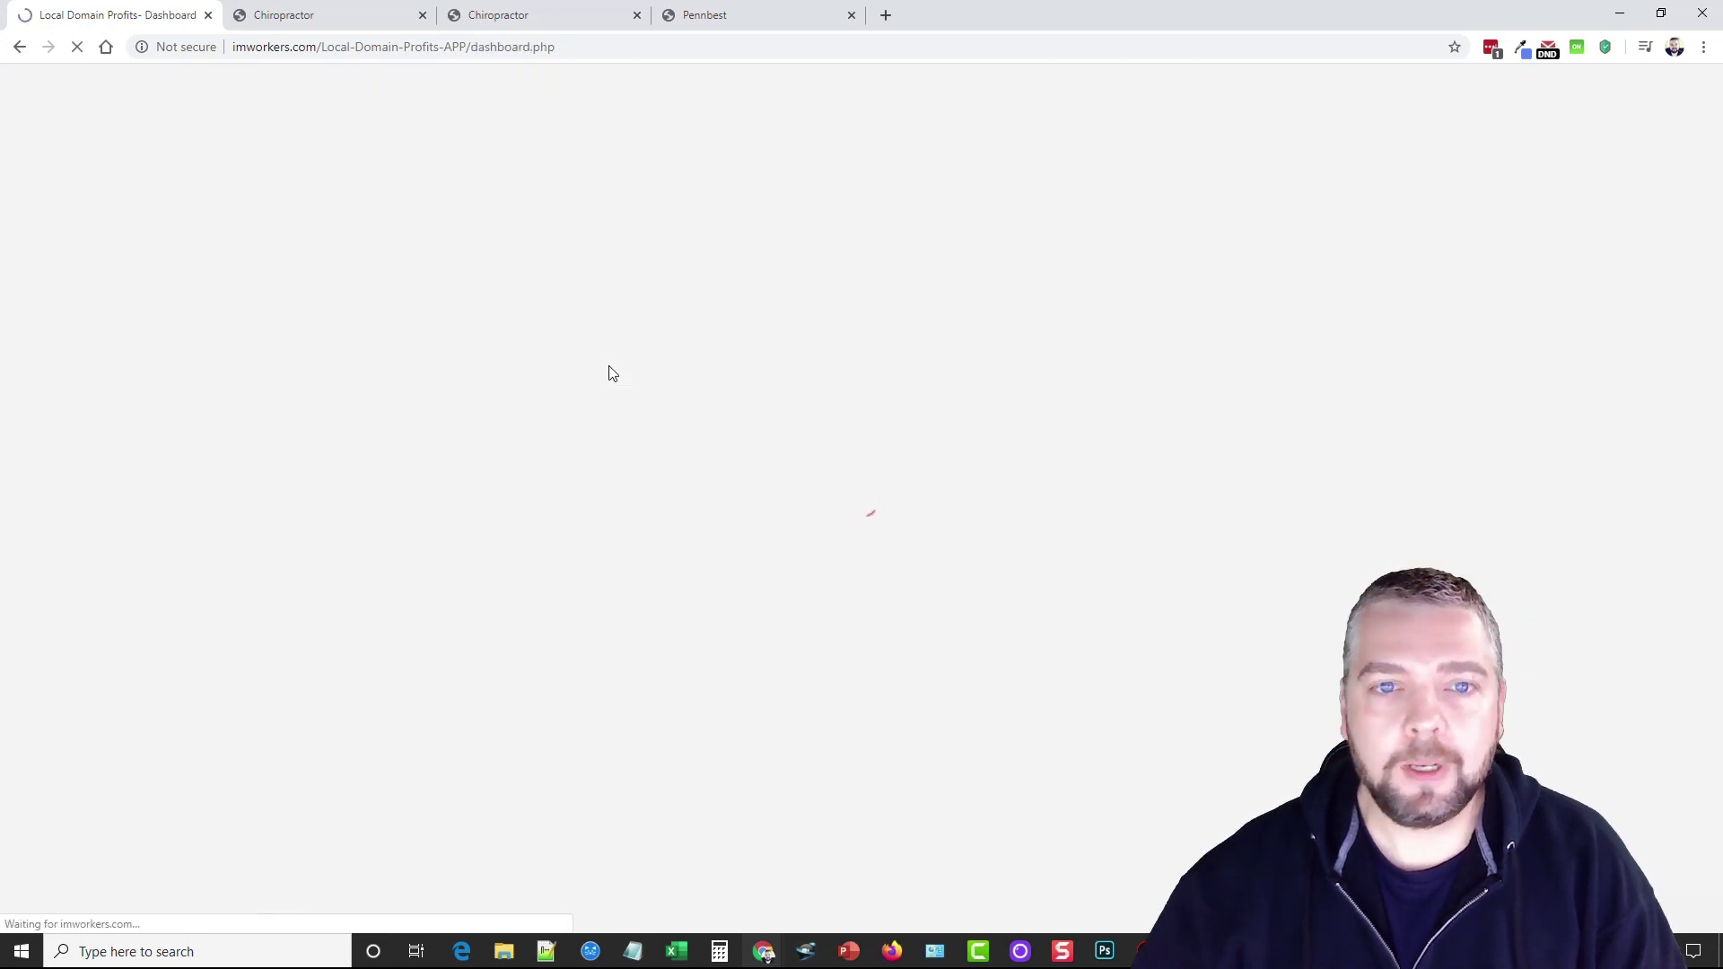